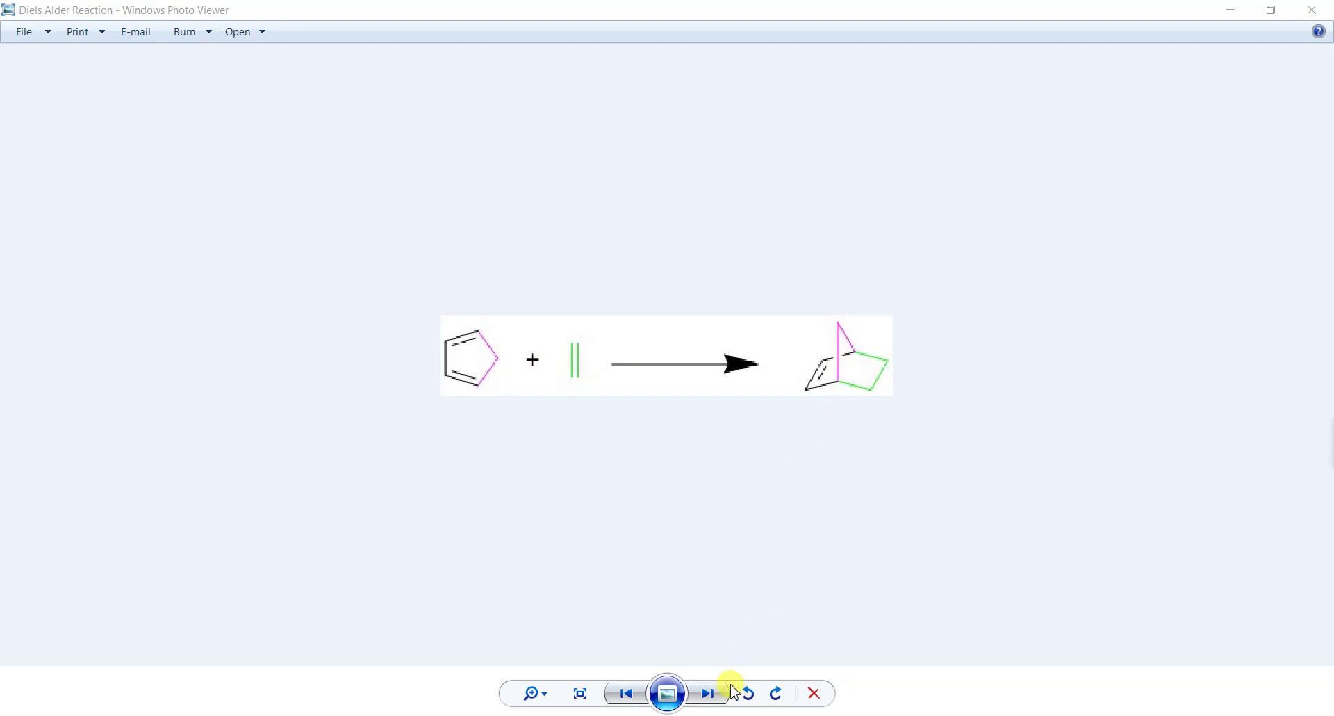
# Step: Review the next image showing how cyclopentadiene approaches ethene and close the photo viewer
pyautogui.click(710, 692)
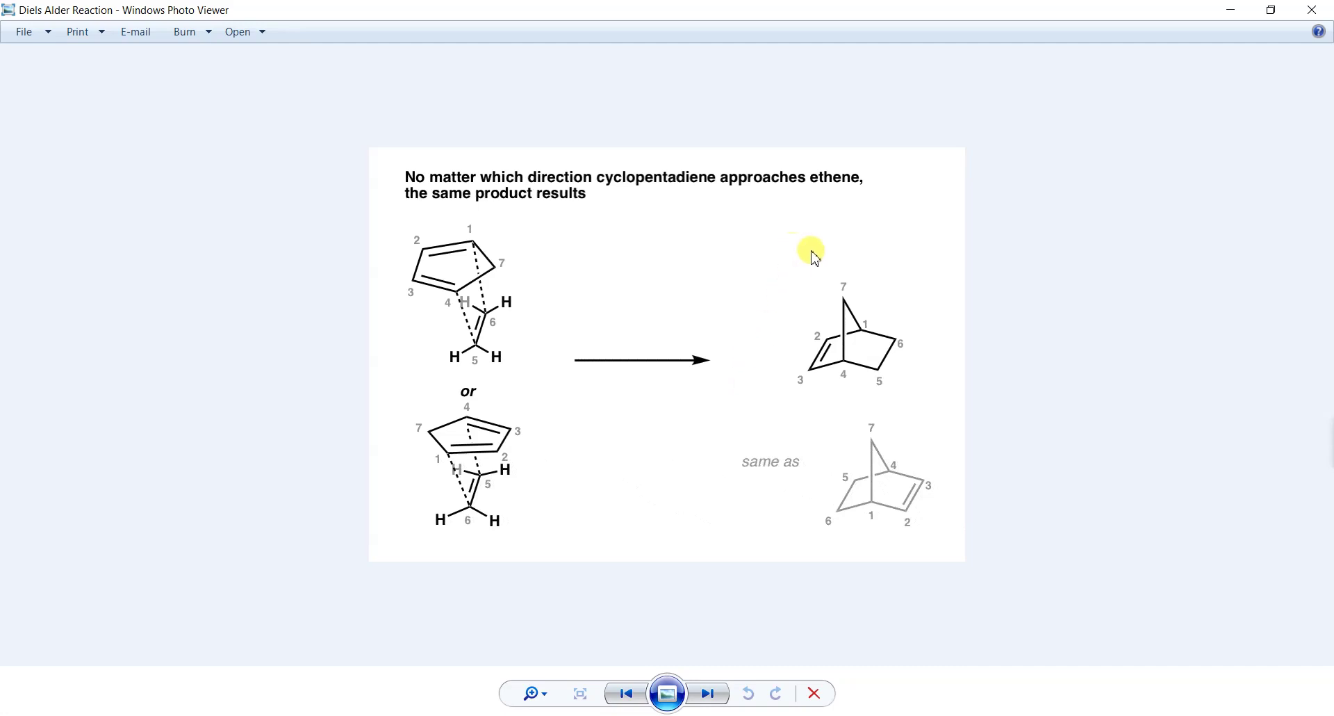
pyautogui.click(1306, 9)
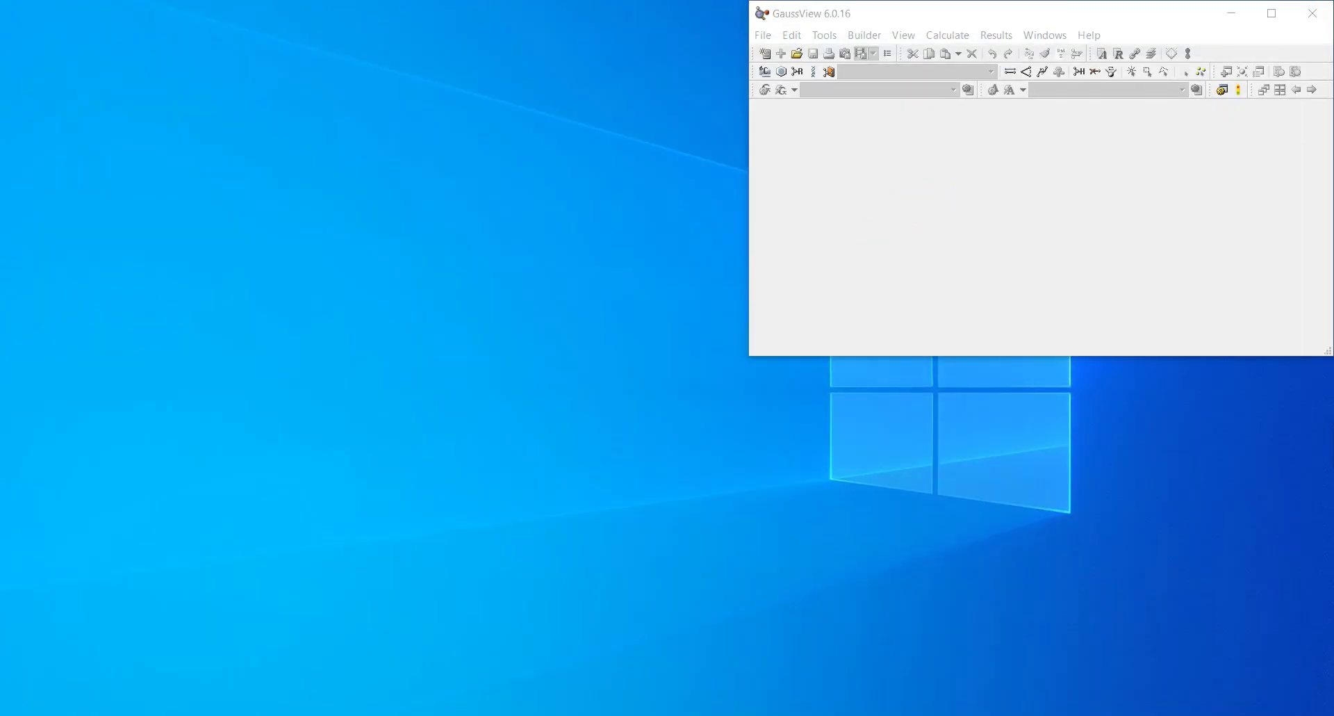
# Step: Inspect the ethene structure in Ethene.LOG from different orientations and close its file
pyautogui.moveTo(850, 279); pyautogui.dragTo(845, 275)
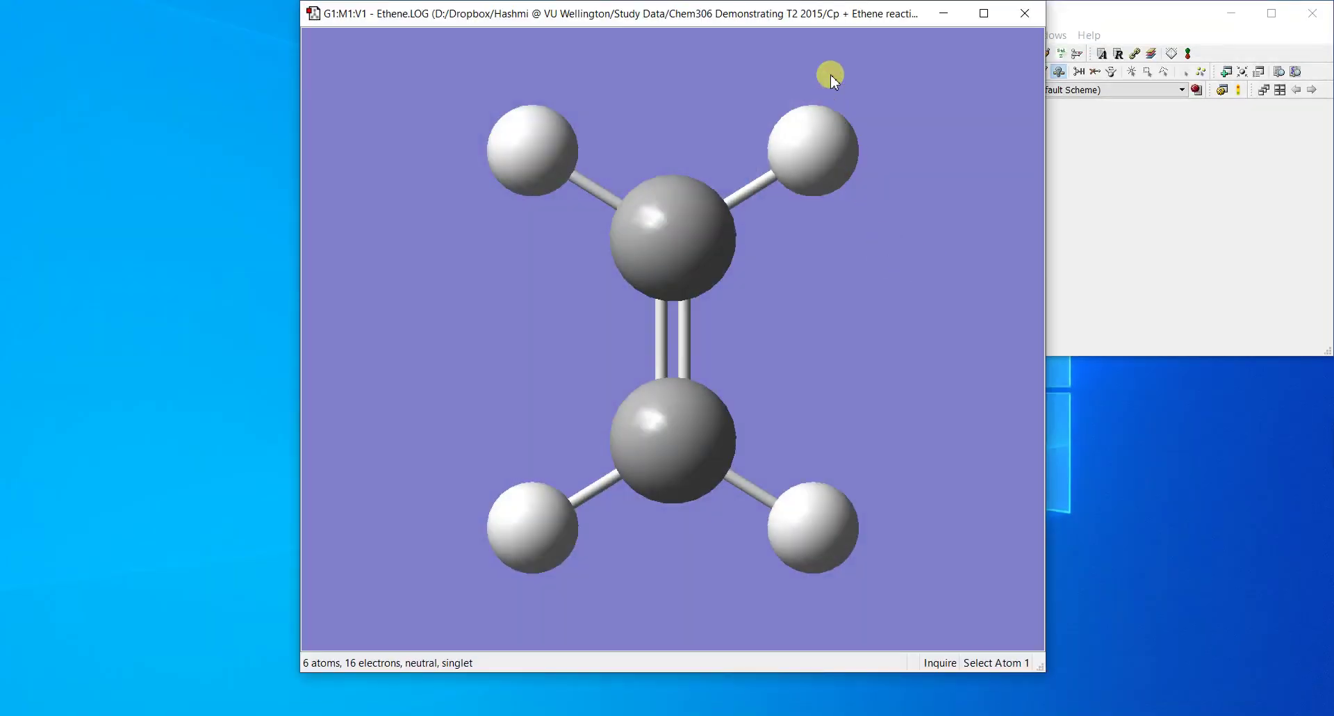
pyautogui.moveTo(848, 19); pyautogui.dragTo(560, 19)
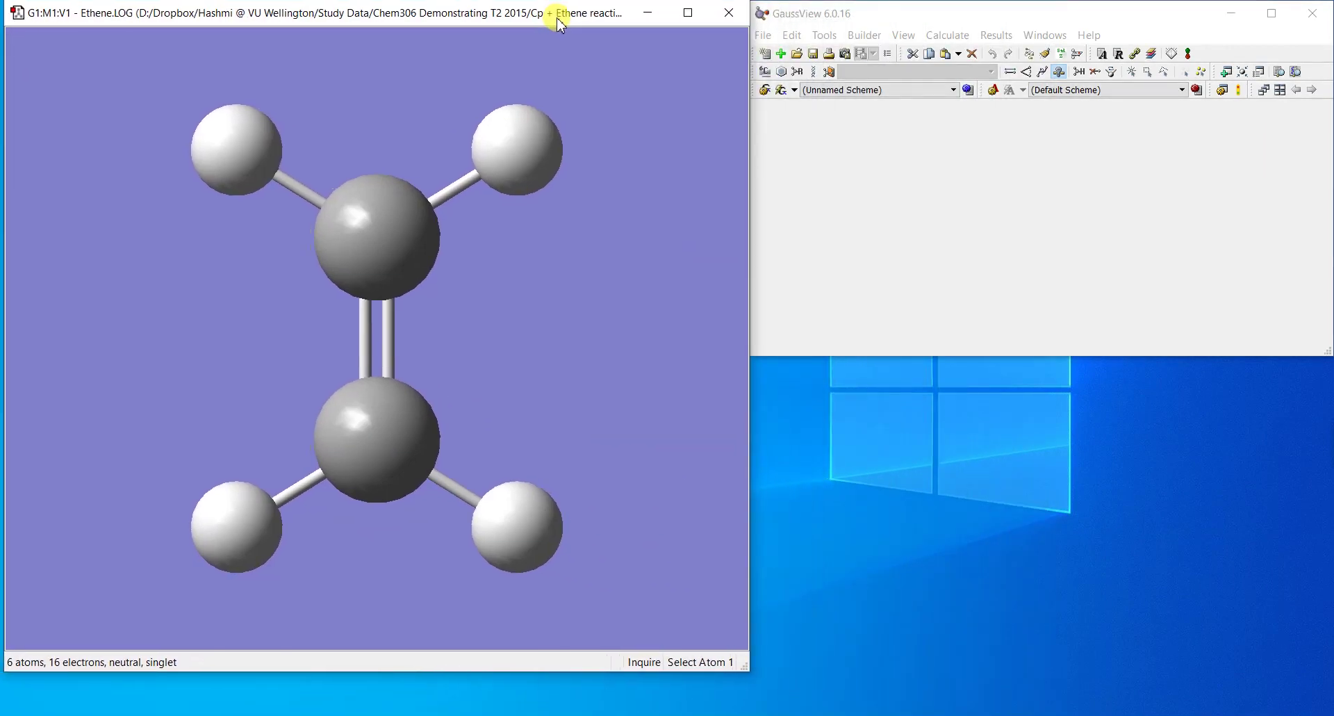
pyautogui.moveTo(515, 461); pyautogui.dragTo(493, 389)
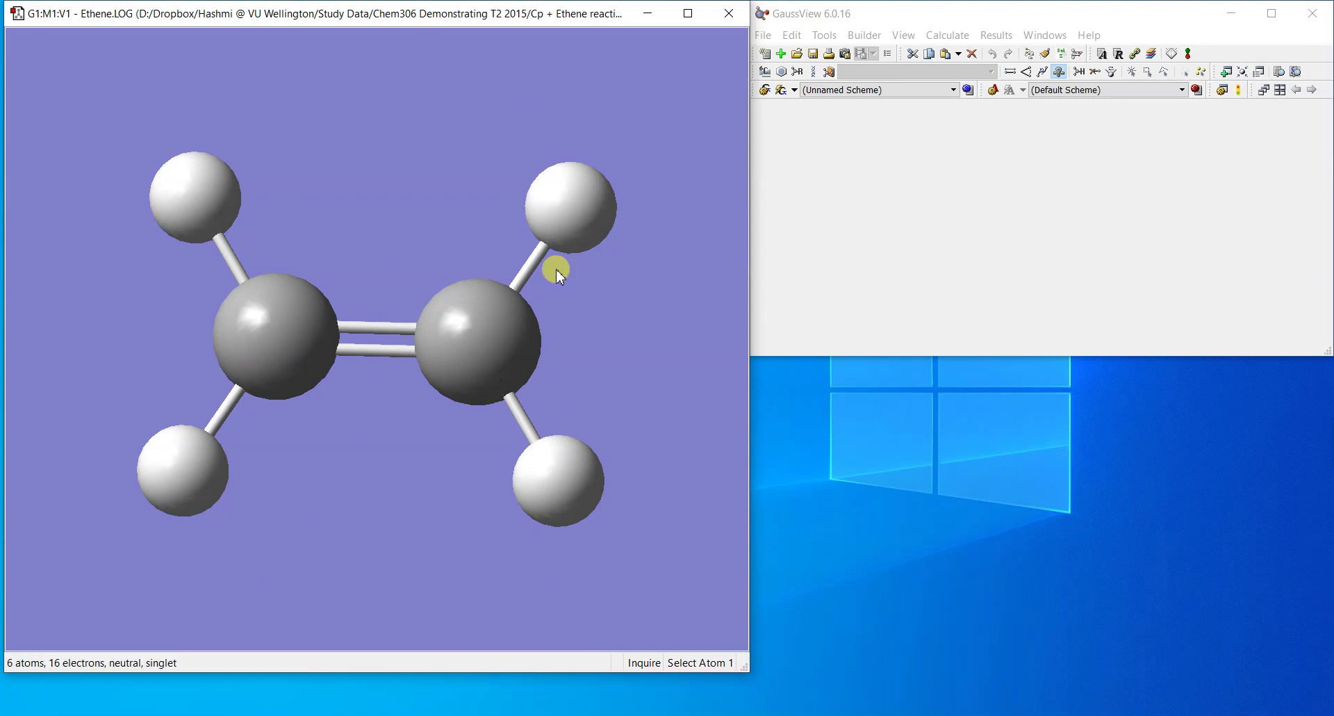
pyautogui.click(724, 17)
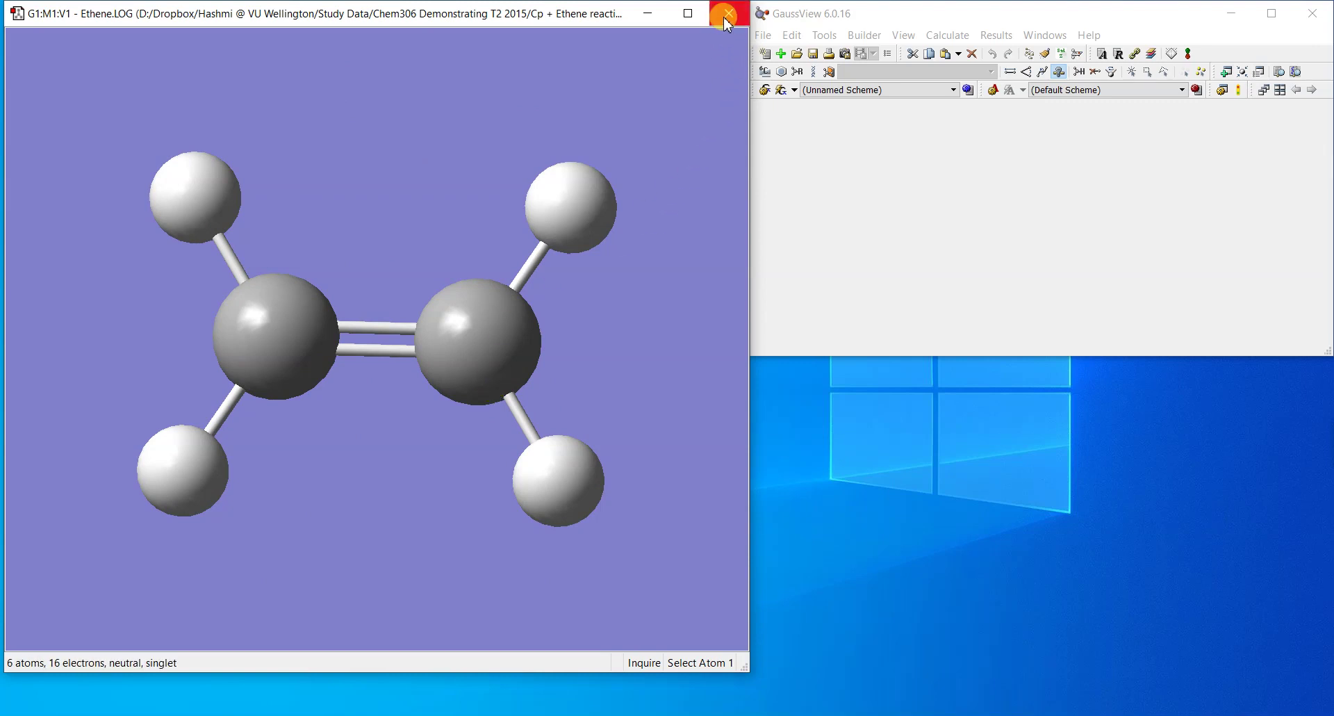
pyautogui.click(724, 17)
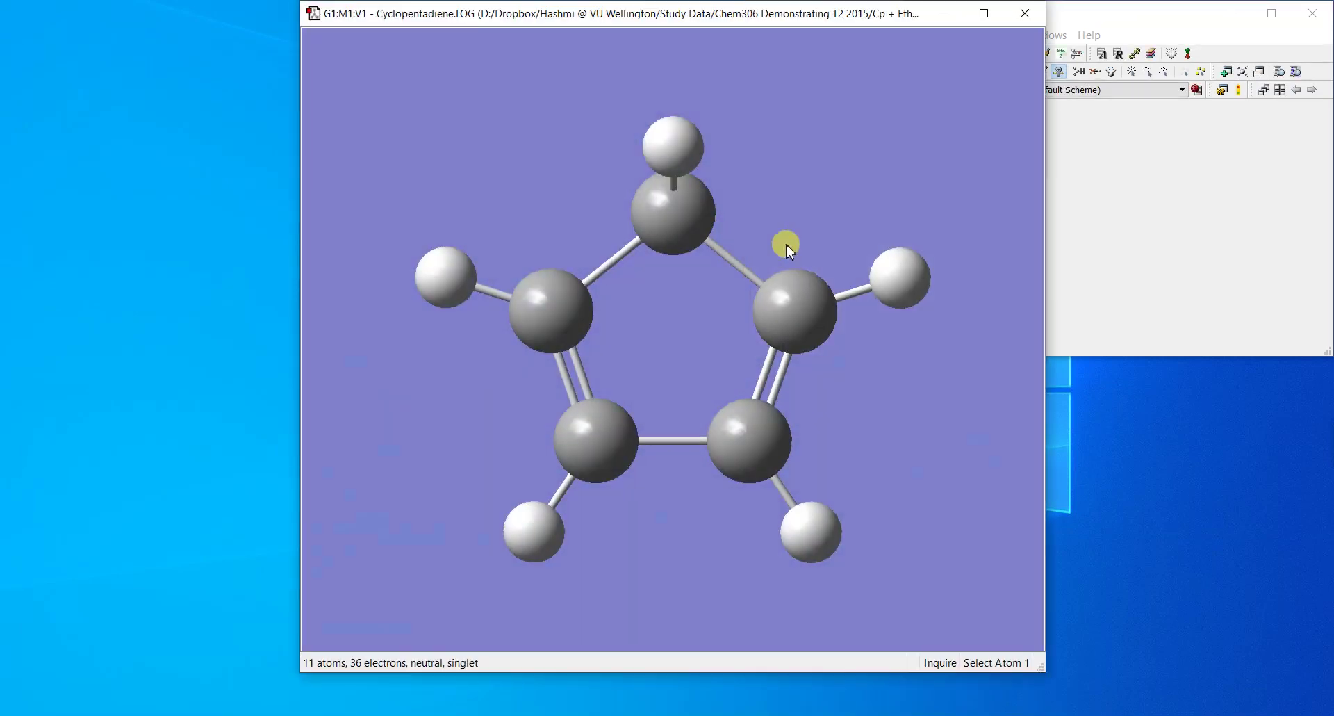
# Step: Examine the cyclopentadiene molecule in Cyclopentadiene.LOG, copy it, and close its file
pyautogui.moveTo(804, 24); pyautogui.dragTo(501, 23)
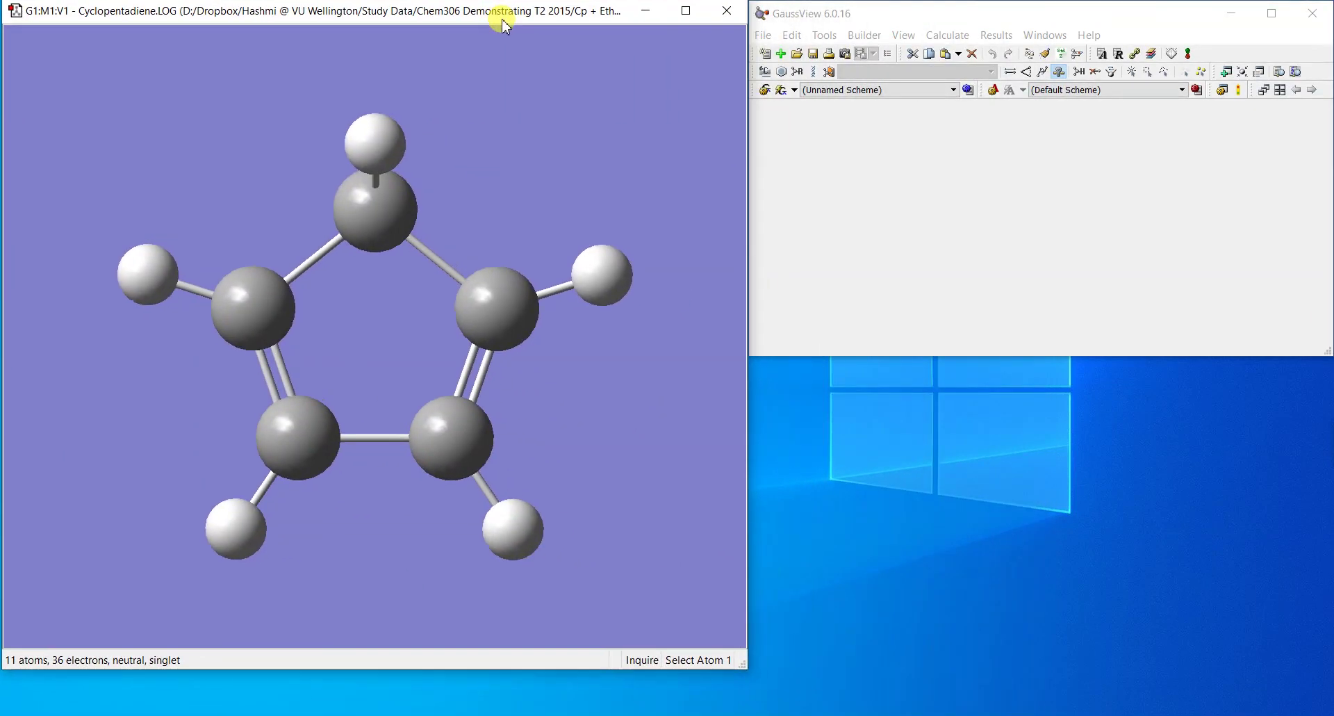
pyautogui.moveTo(535, 336)
pyautogui.mouseDown()
pyautogui.moveTo(494, 256)
pyautogui.moveTo(452, 277)
pyautogui.moveTo(466, 348)
pyautogui.moveTo(461, 314)
pyautogui.moveTo(484, 316)
pyautogui.mouseUp()
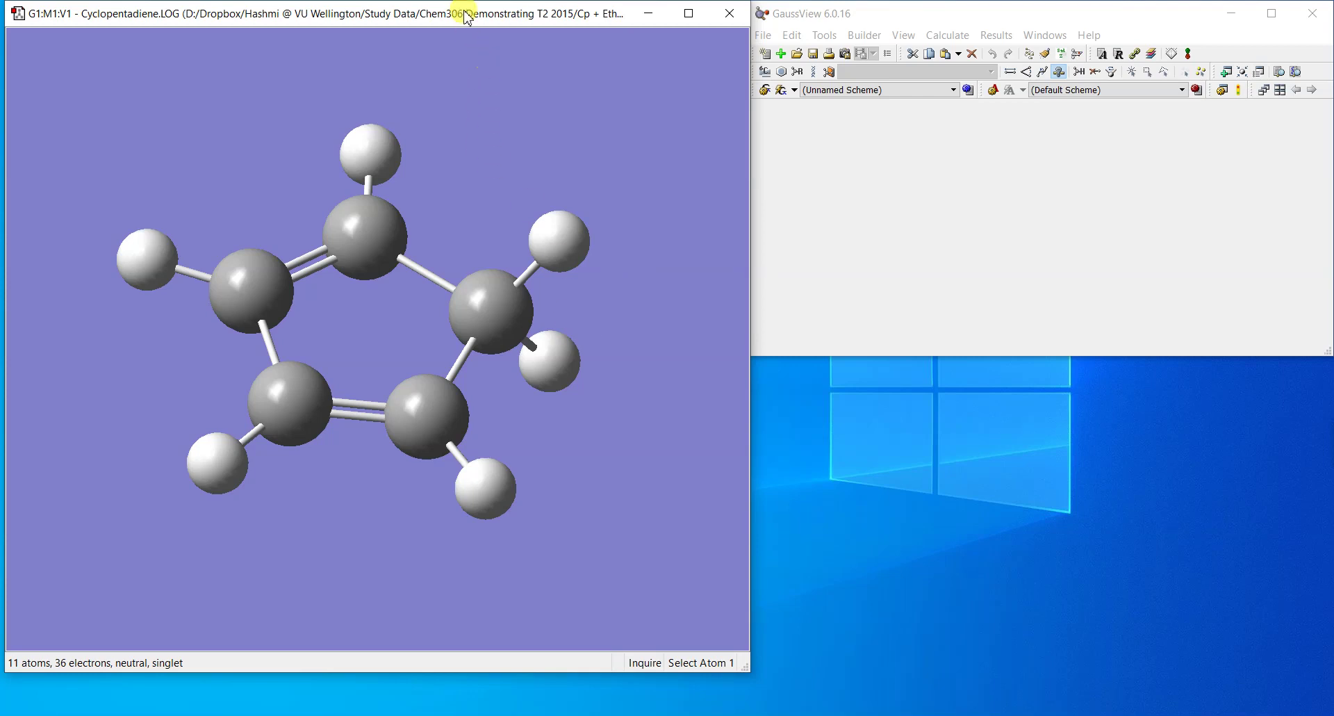
pyautogui.hotkey('ctrl', 'c')
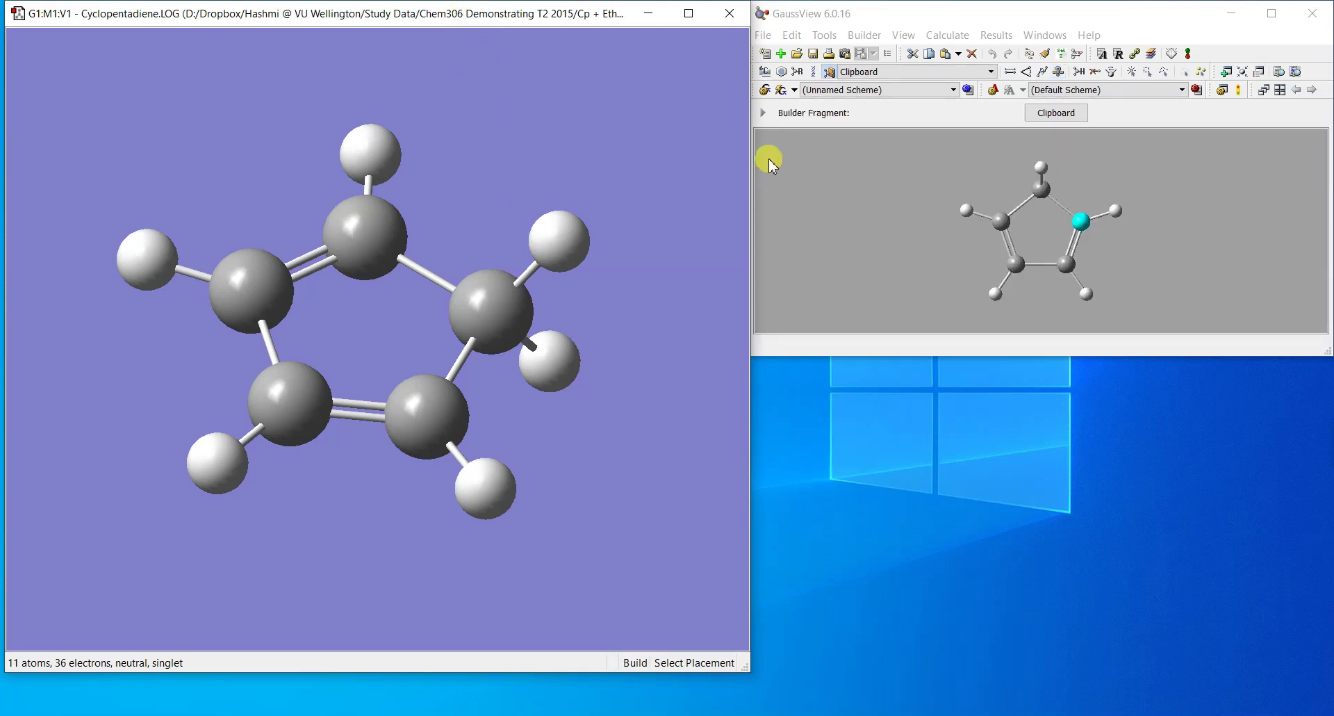
pyautogui.click(729, 14)
# Step: Create a new molecule group and place the copied cyclopentadiene in it, oriented edge-on
pyautogui.click(765, 54)
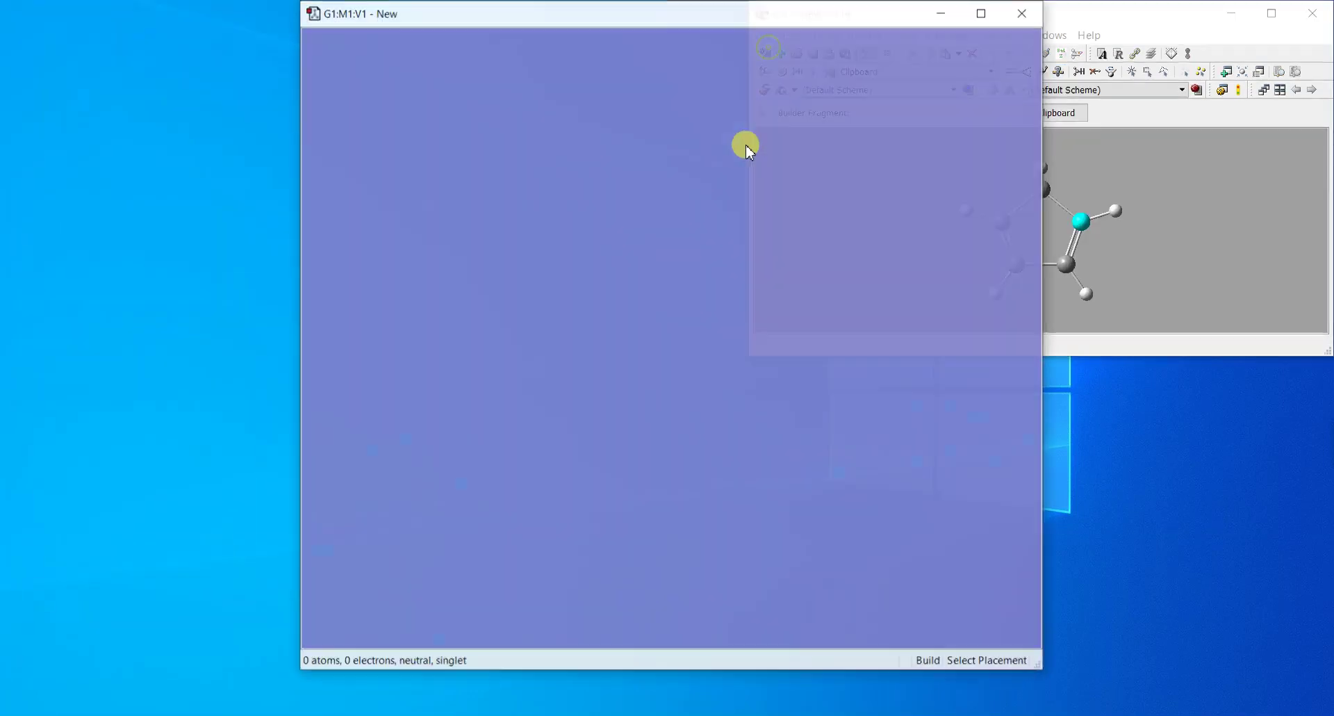
pyautogui.click(774, 72)
pyautogui.moveTo(818, 21); pyautogui.dragTo(518, 23)
pyautogui.moveTo(576, 385); pyautogui.dragTo(503, 328)
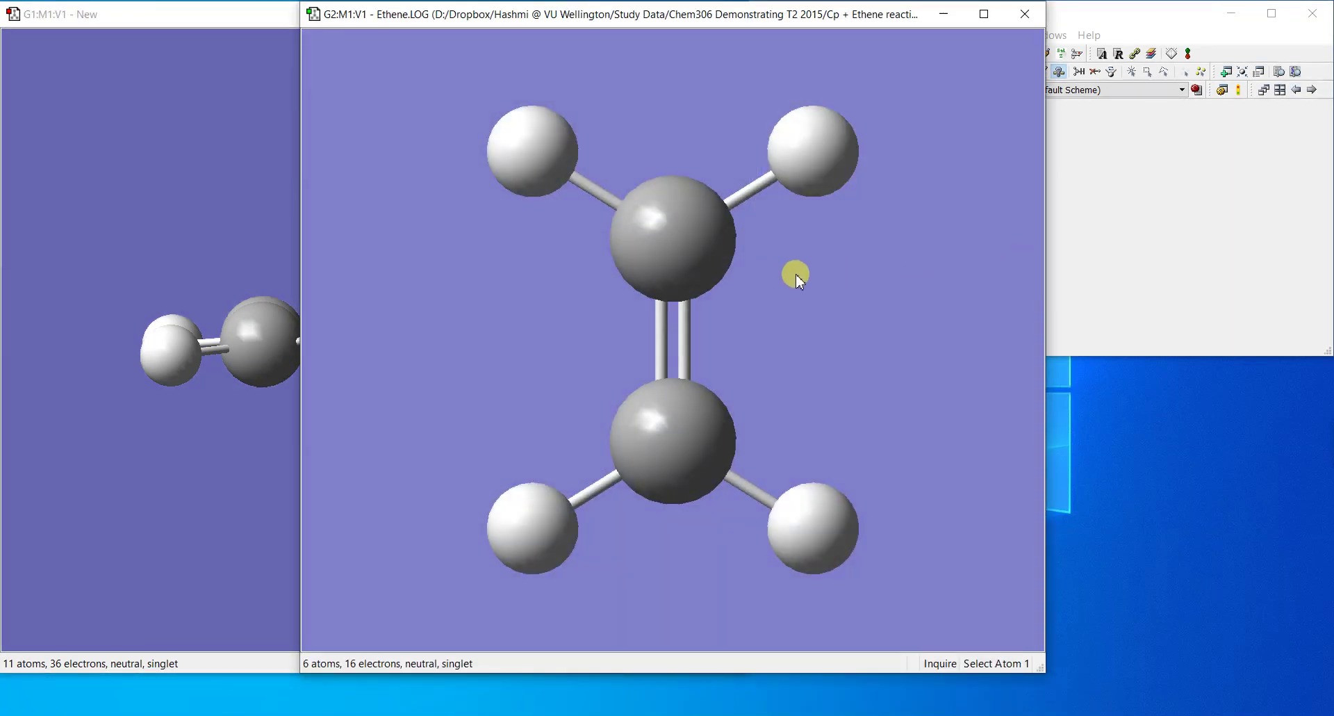
# Step: Copy ethene from Ethene.LOG, close that file, and place the molecule above the cyclopentadiene in the new group
pyautogui.hotkey('ctrl', 'c')
pyautogui.click(1025, 14)
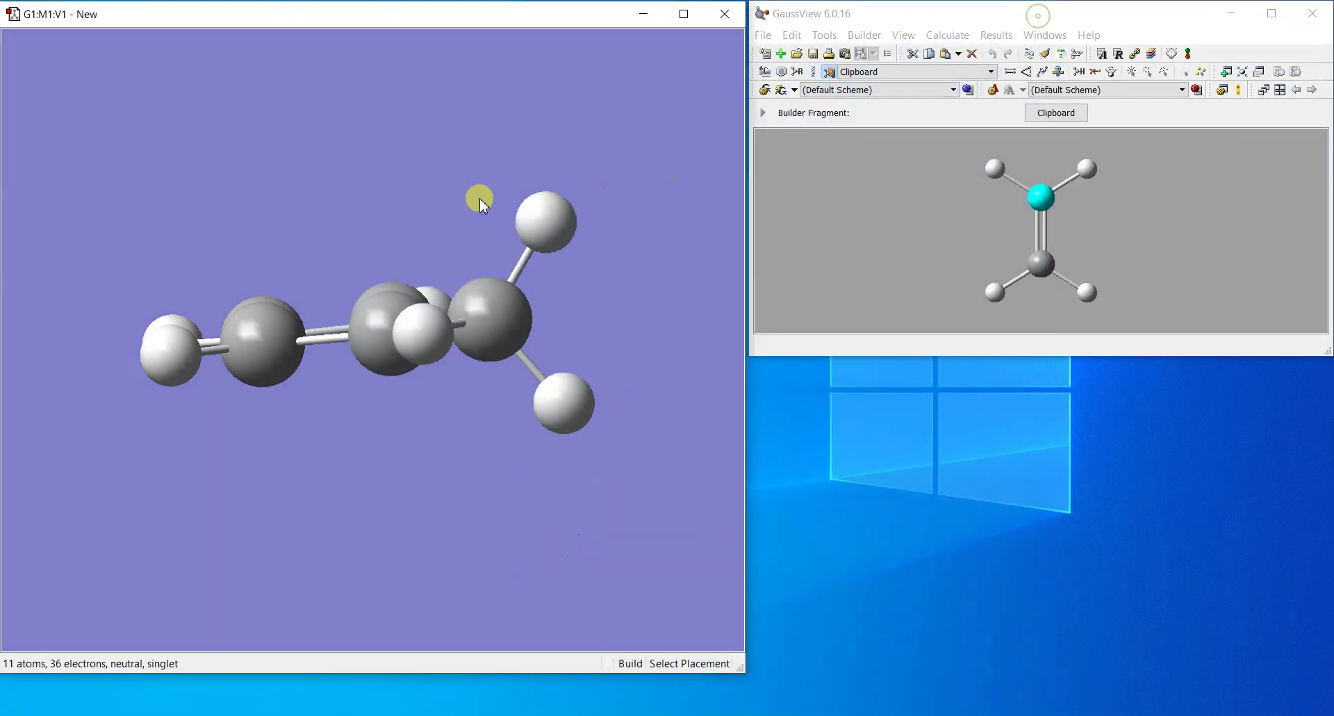
pyautogui.click(268, 142)
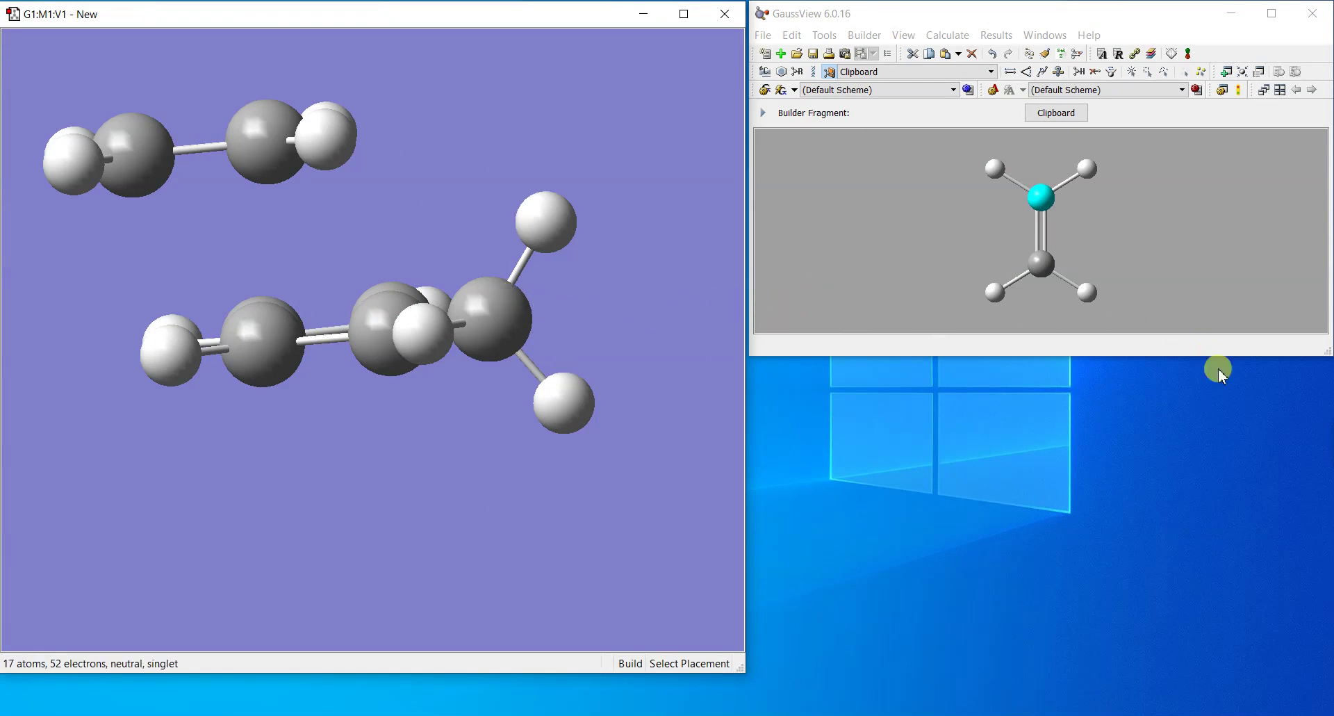
# Step: Move cyclopentadiene farther below ethene and rotate ethene so its C=C bond runs crosswise above the diene
pyautogui.click(1010, 72)
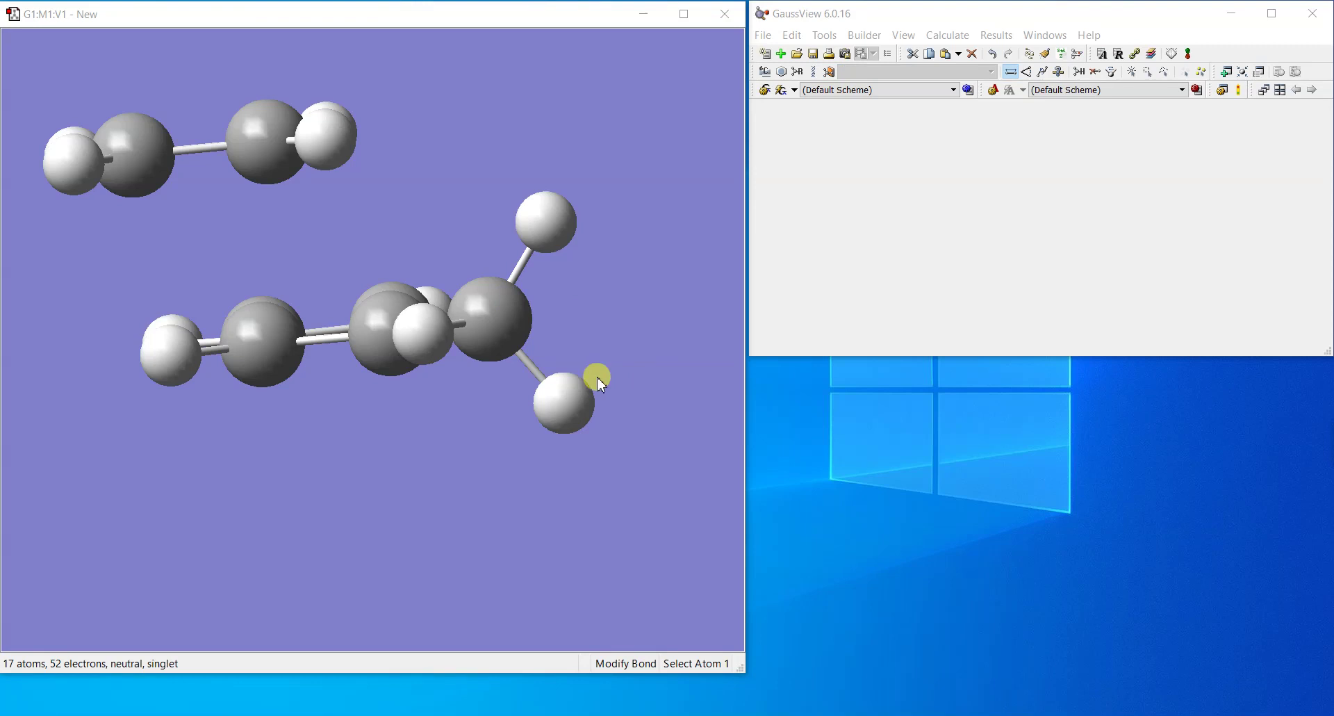
pyautogui.moveTo(309, 352)
pyautogui.mouseDown()
pyautogui.moveTo(396, 333)
pyautogui.moveTo(378, 362)
pyautogui.moveTo(396, 394)
pyautogui.mouseUp()
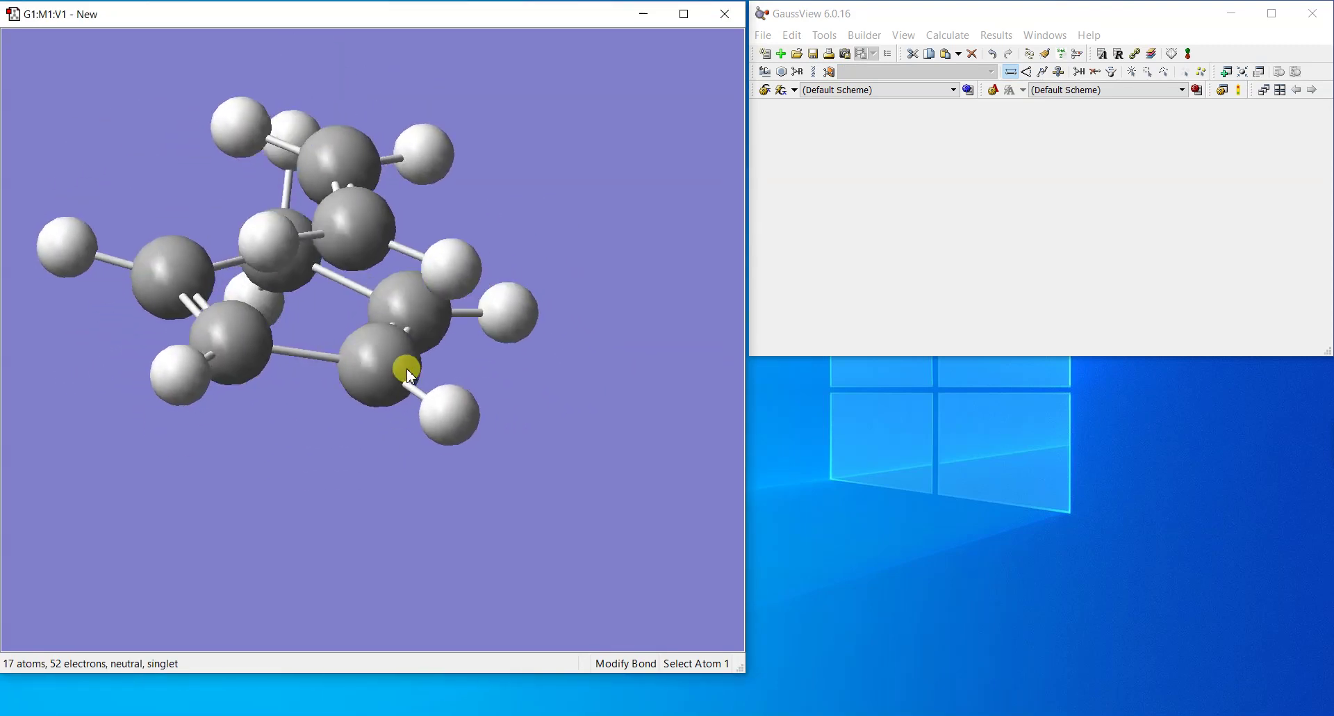
pyautogui.moveTo(410, 376)
pyautogui.mouseDown()
pyautogui.moveTo(385, 382)
pyautogui.moveTo(403, 359)
pyautogui.moveTo(391, 360)
pyautogui.mouseUp()
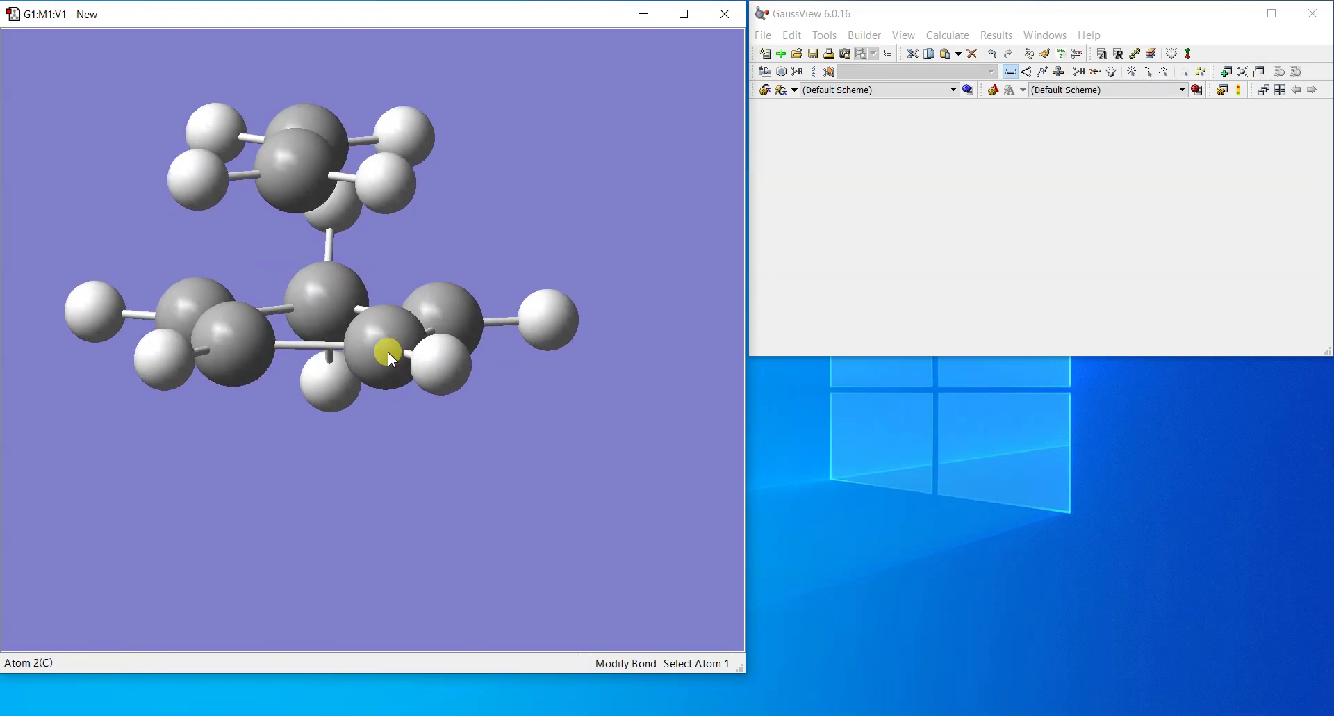
pyautogui.keyDown('alt'); pyautogui.moveTo(391, 359); pyautogui.dragTo(437, 460, button='middle'); pyautogui.keyUp('alt')
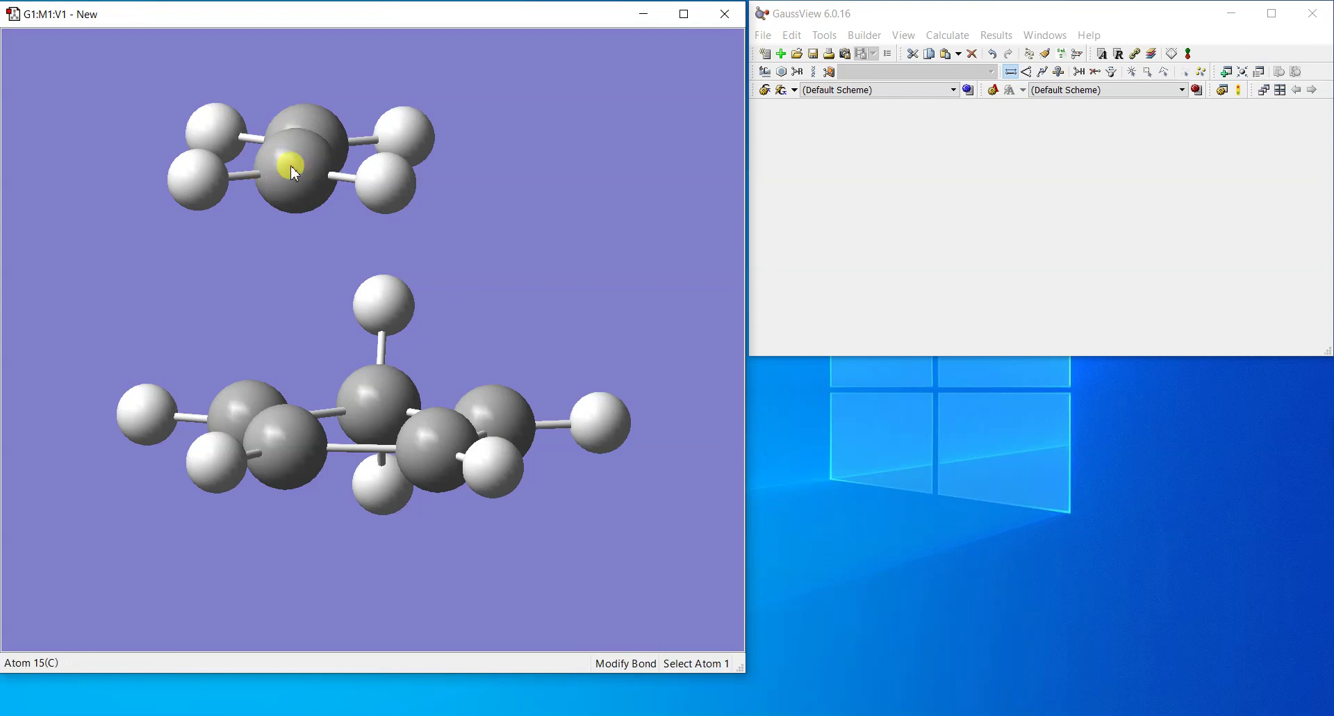
pyautogui.moveTo(297, 159); pyautogui.dragTo(290, 160)
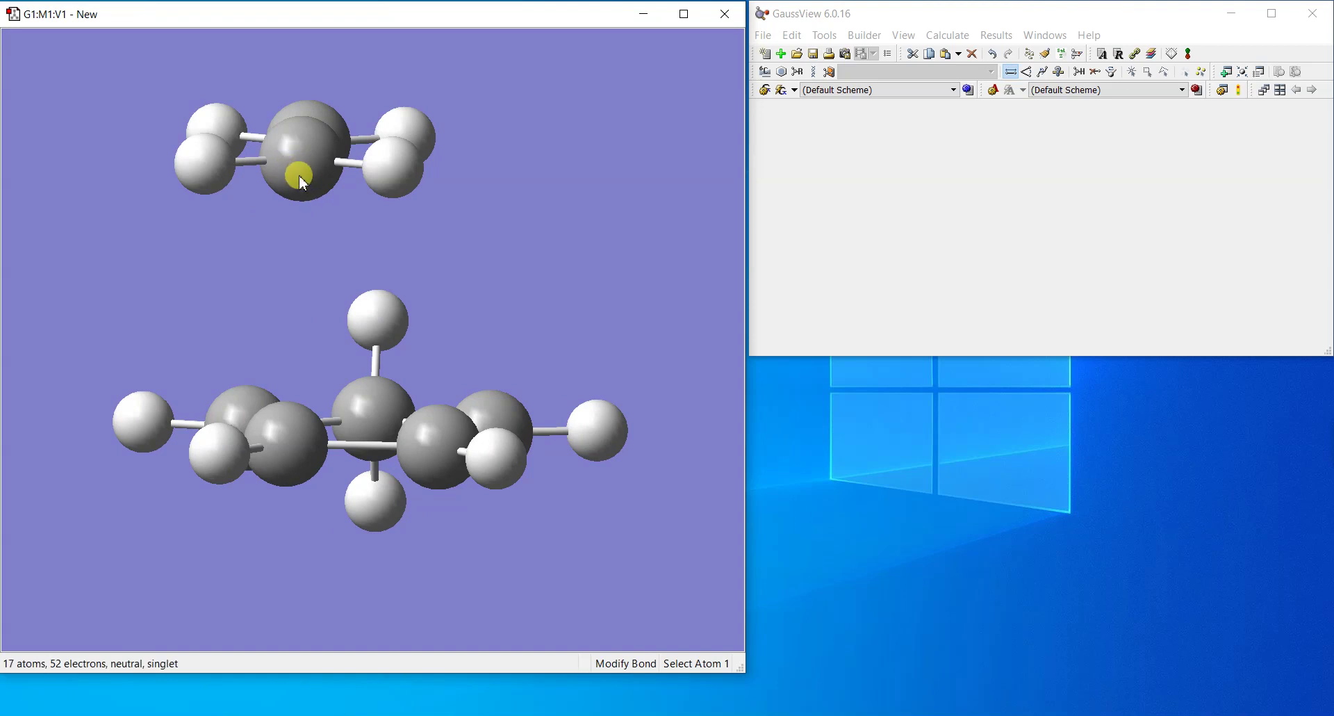
pyautogui.moveTo(300, 174)
pyautogui.mouseDown()
pyautogui.moveTo(305, 159)
pyautogui.moveTo(390, 173)
pyautogui.mouseUp()
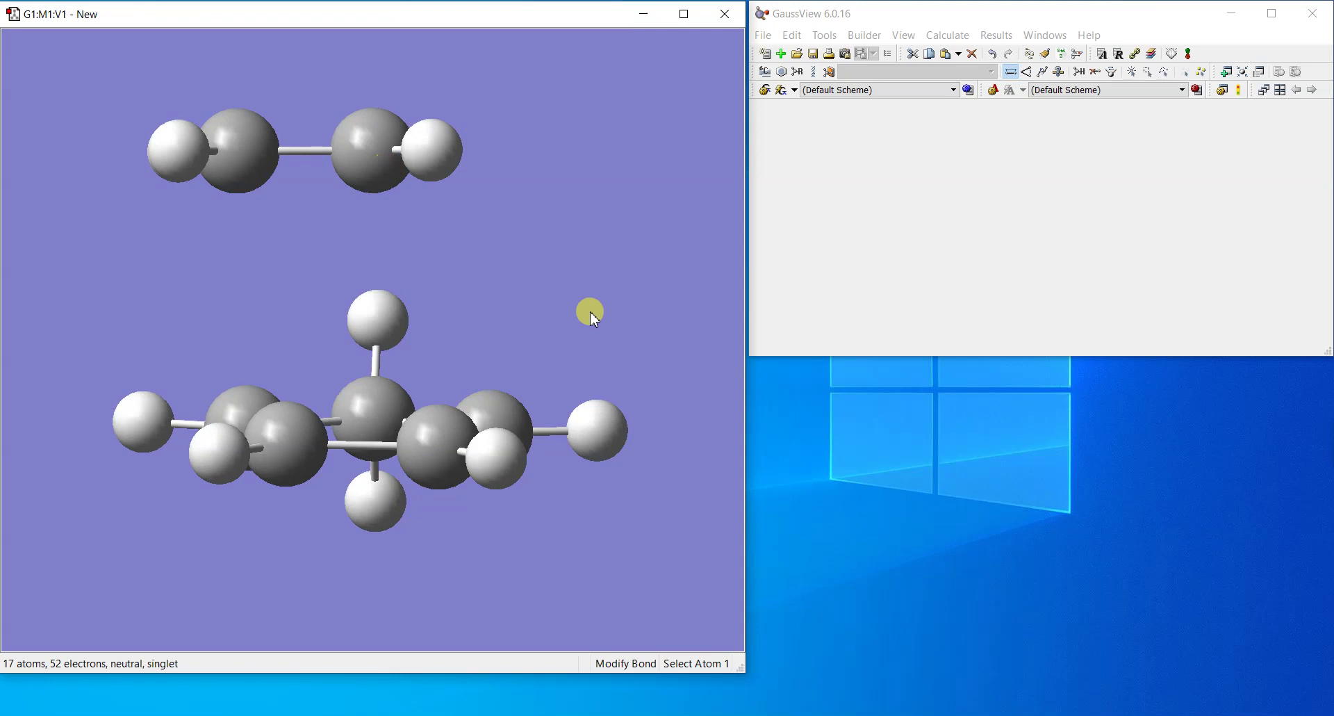
# Step: Level ethene parallel to the ring plane and shift it over the two diene carbons adjoining the CH2 group
pyautogui.moveTo(590, 311)
pyautogui.mouseDown()
pyautogui.moveTo(509, 316)
pyautogui.moveTo(506, 303)
pyautogui.mouseUp()
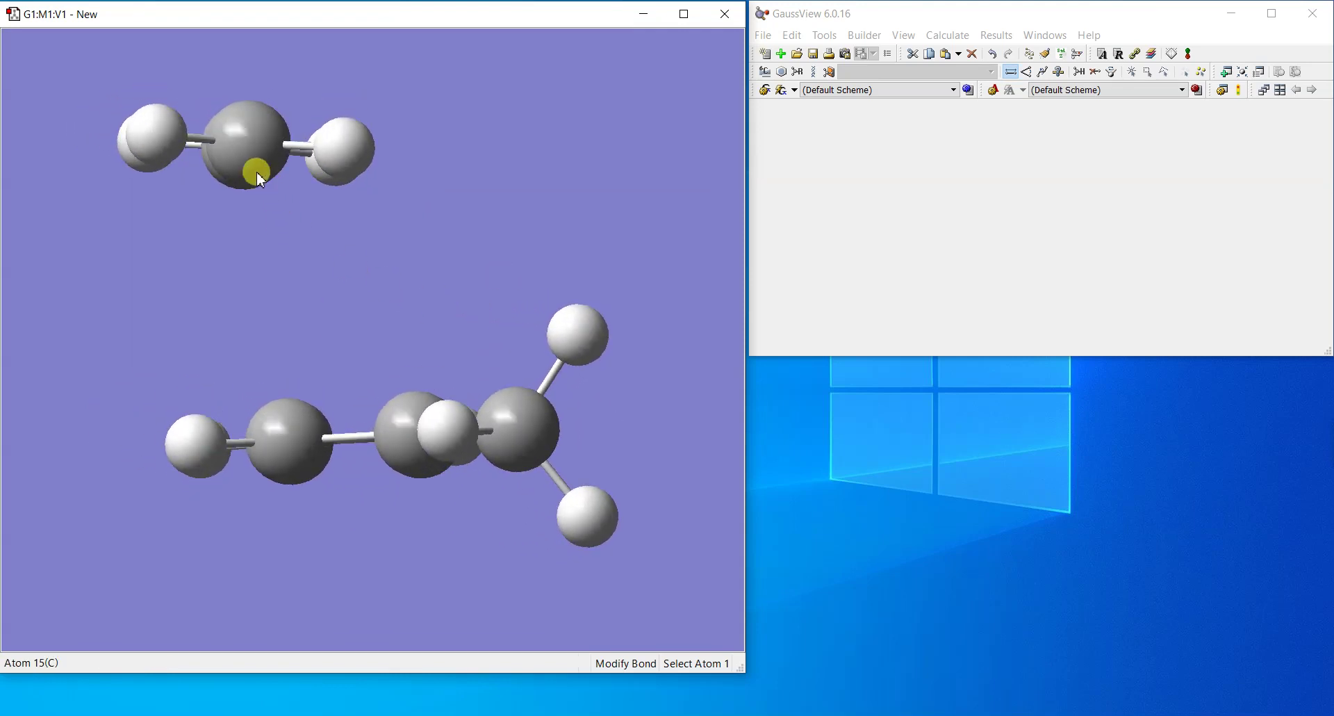
pyautogui.moveTo(258, 175)
pyautogui.keyDown('alt'); pyautogui.mouseDown()
pyautogui.moveTo(232, 167)
pyautogui.moveTo(249, 169)
pyautogui.moveTo(237, 179)
pyautogui.moveTo(240, 168)
pyautogui.mouseUp(); pyautogui.keyUp('alt')
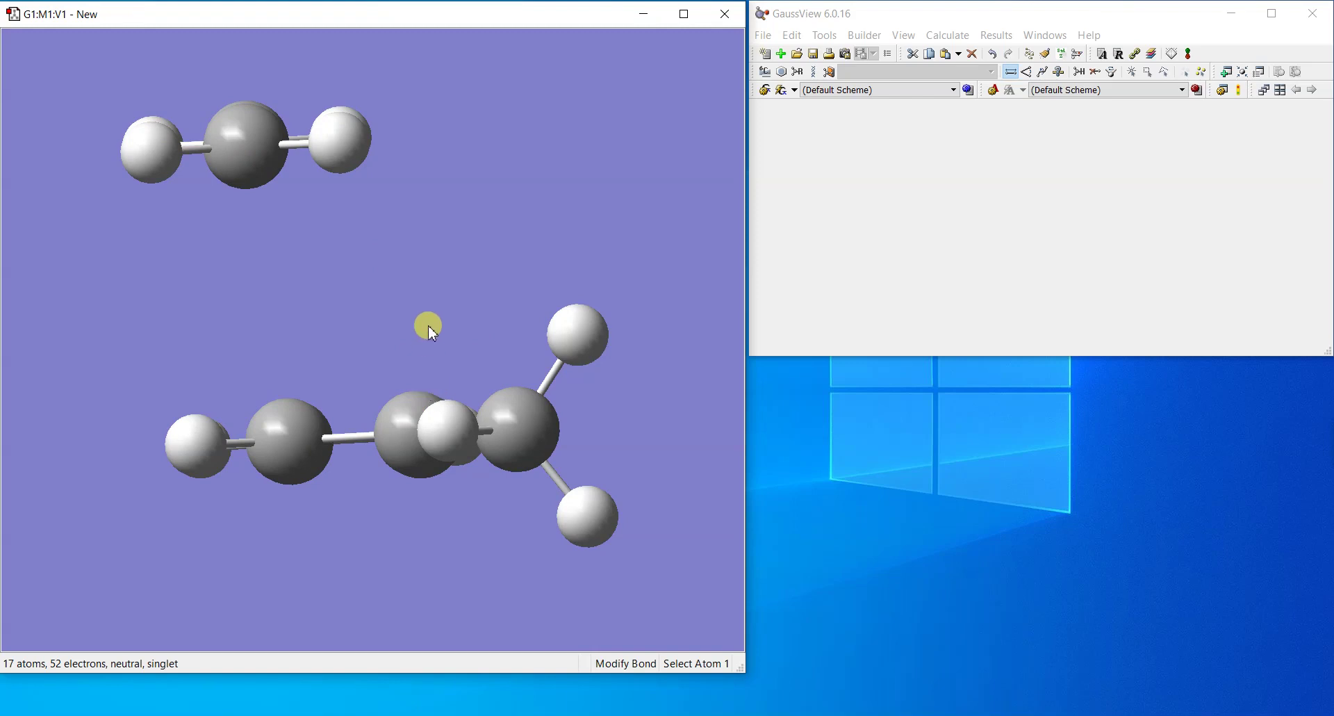
pyautogui.keyDown('alt'); pyautogui.moveTo(239, 139); pyautogui.dragTo(402, 222, button='middle'); pyautogui.keyUp('alt')
pyautogui.moveTo(402, 408); pyautogui.dragTo(483, 476)
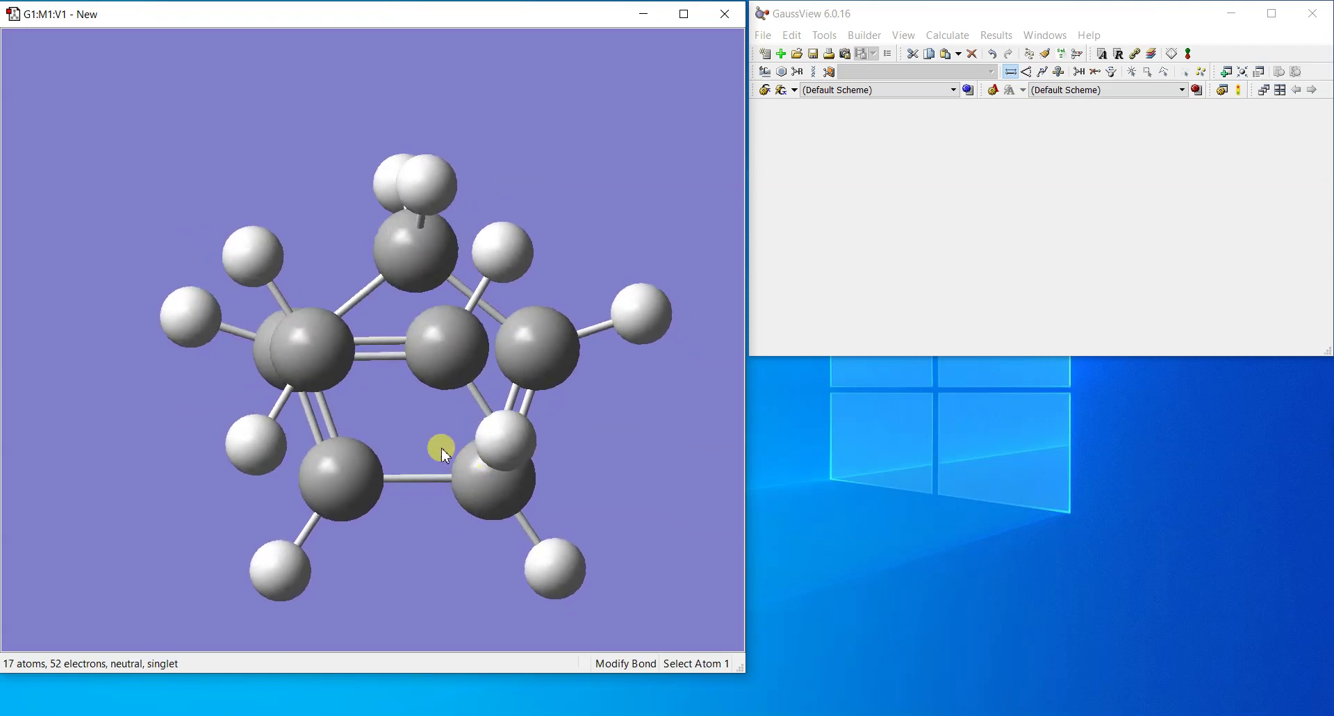
pyautogui.moveTo(437, 370); pyautogui.dragTo(478, 371)
pyautogui.moveTo(562, 506); pyautogui.dragTo(482, 444)
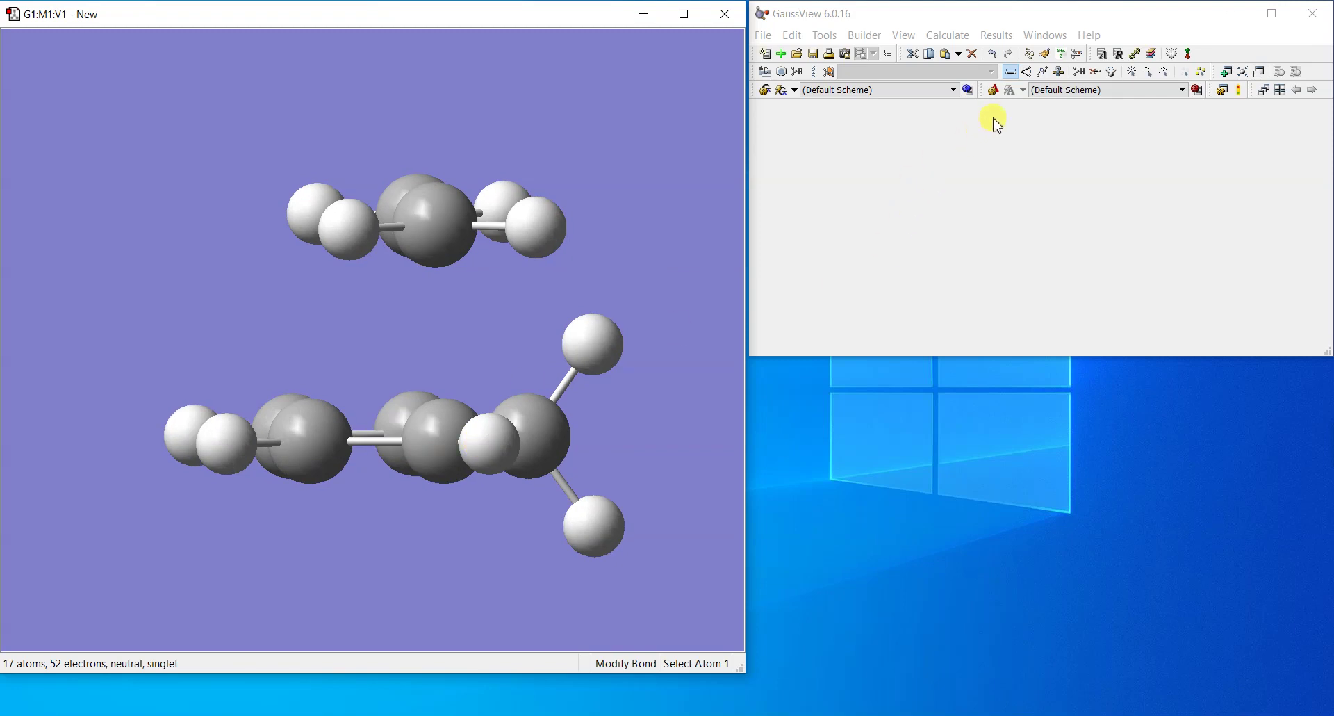
# Step: Measure the two forming C–C distances between ethene and the ring's terminal diene carbons without changing them
pyautogui.click(435, 443)
pyautogui.click(433, 252)
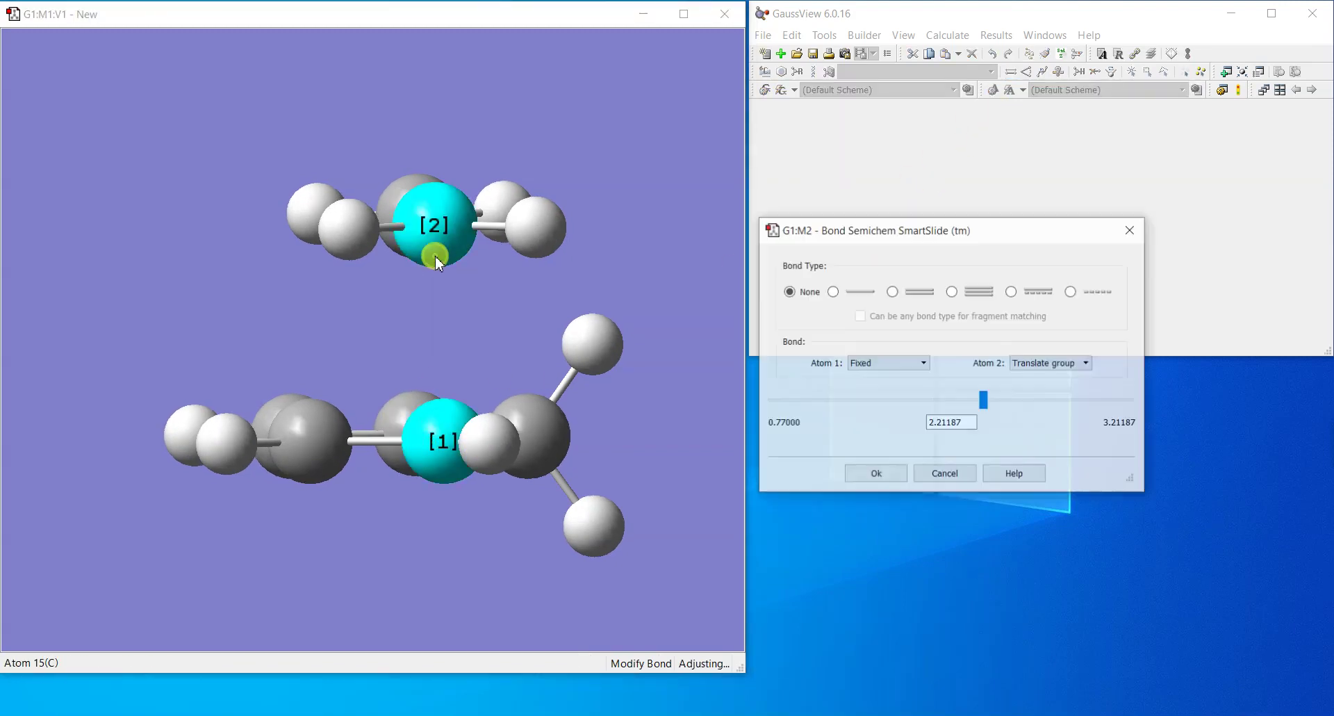
pyautogui.click(961, 485)
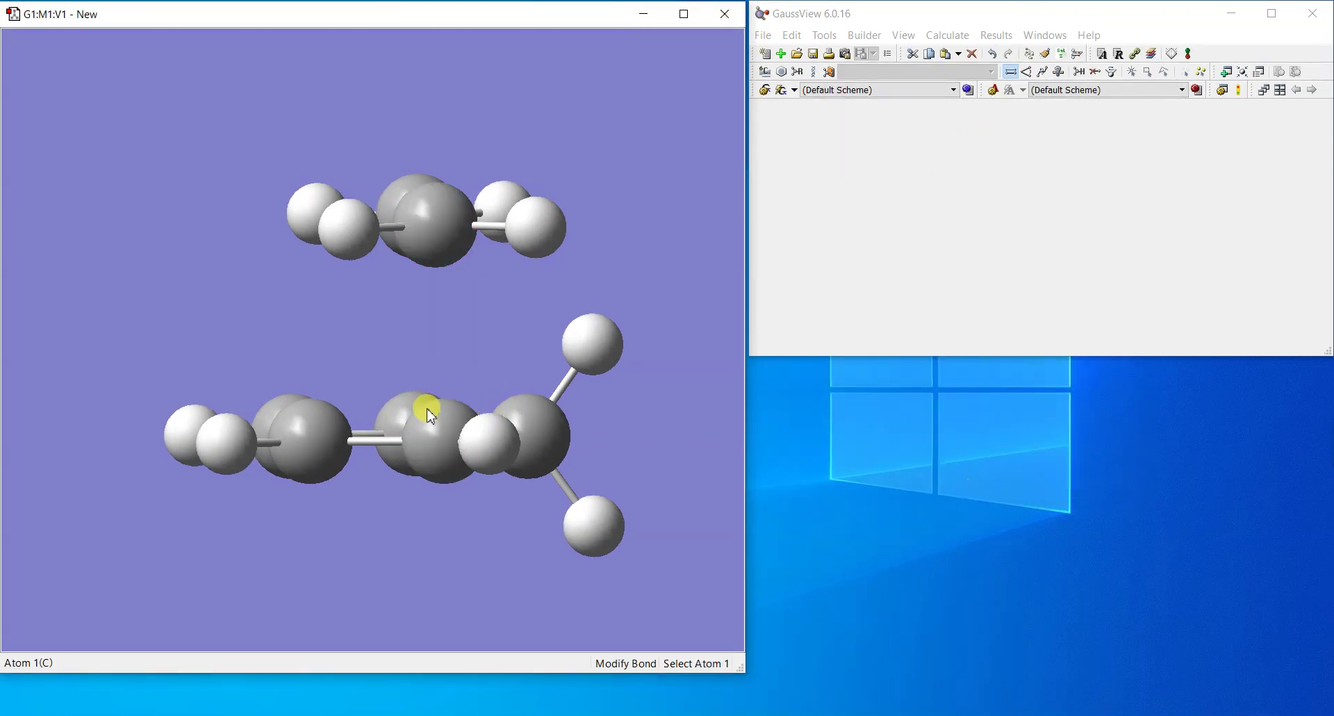
pyautogui.moveTo(425, 408); pyautogui.dragTo(494, 429)
pyautogui.click(345, 383)
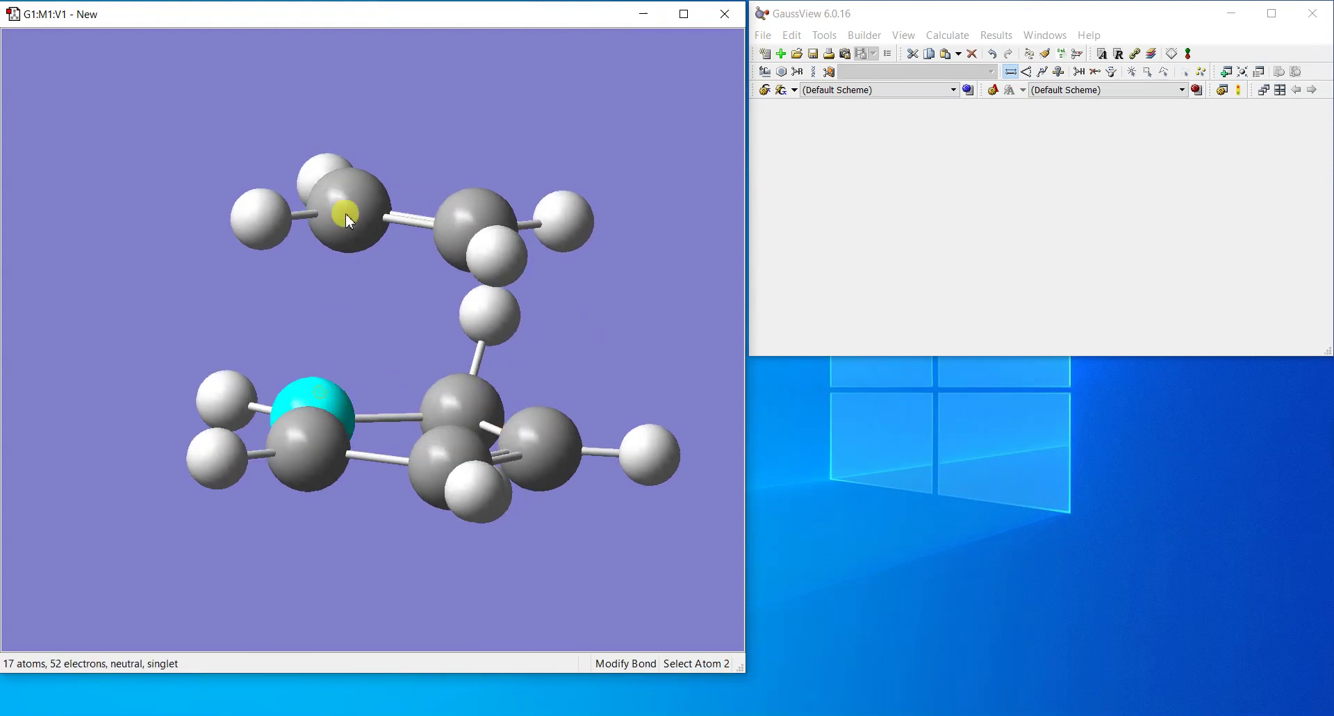
pyautogui.click(347, 210)
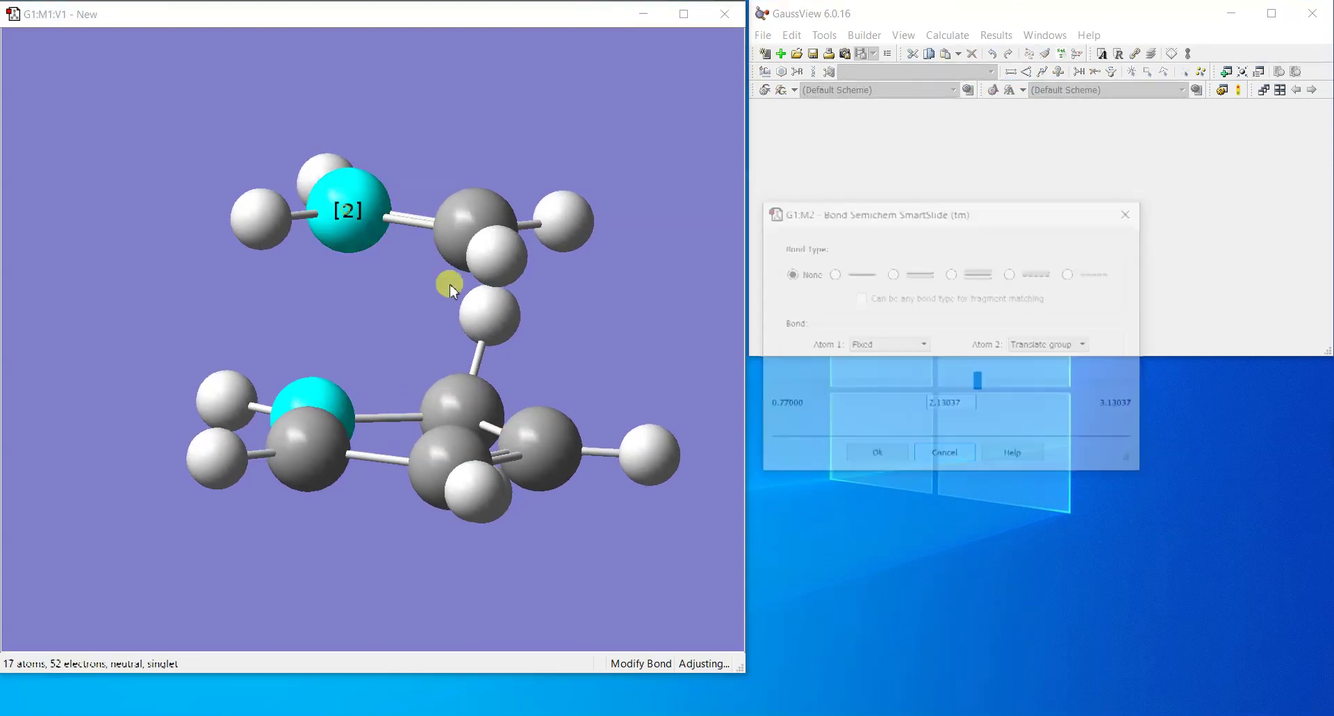
pyautogui.click(942, 456)
# Step: Rotate ethene slightly to refine its alignment and recheck both forming C–C distances without changing them
pyautogui.moveTo(545, 426)
pyautogui.mouseDown()
pyautogui.moveTo(580, 411)
pyautogui.moveTo(553, 414)
pyautogui.moveTo(566, 423)
pyautogui.mouseUp()
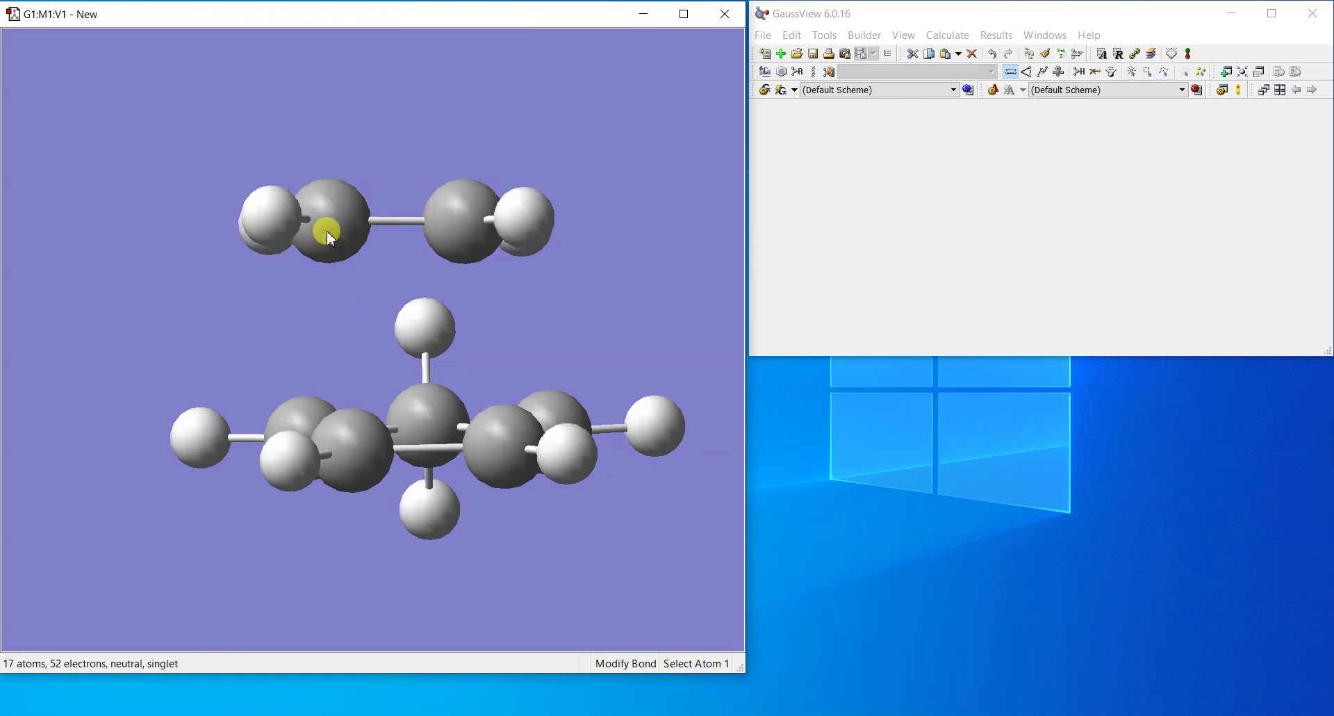
pyautogui.keyDown('alt'); pyautogui.moveTo(330, 238); pyautogui.dragTo(382, 262); pyautogui.keyUp('alt')
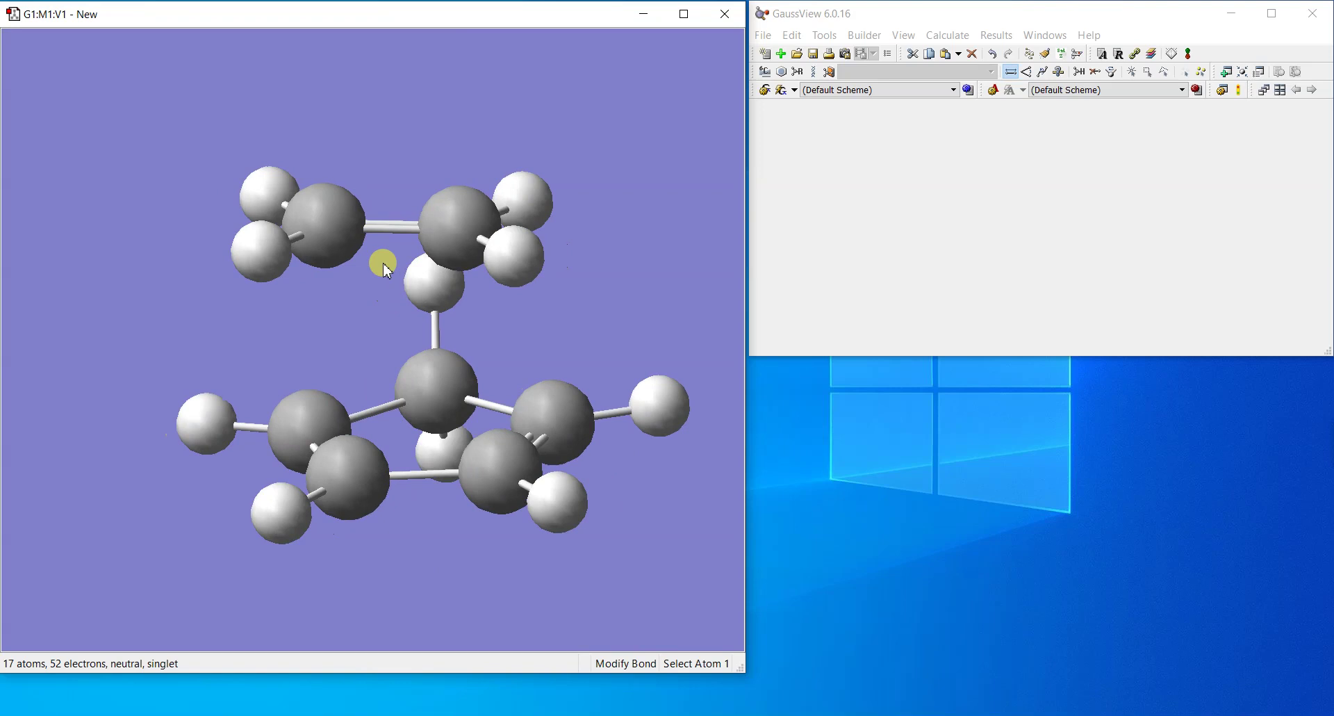
pyautogui.click(287, 394)
pyautogui.click(321, 235)
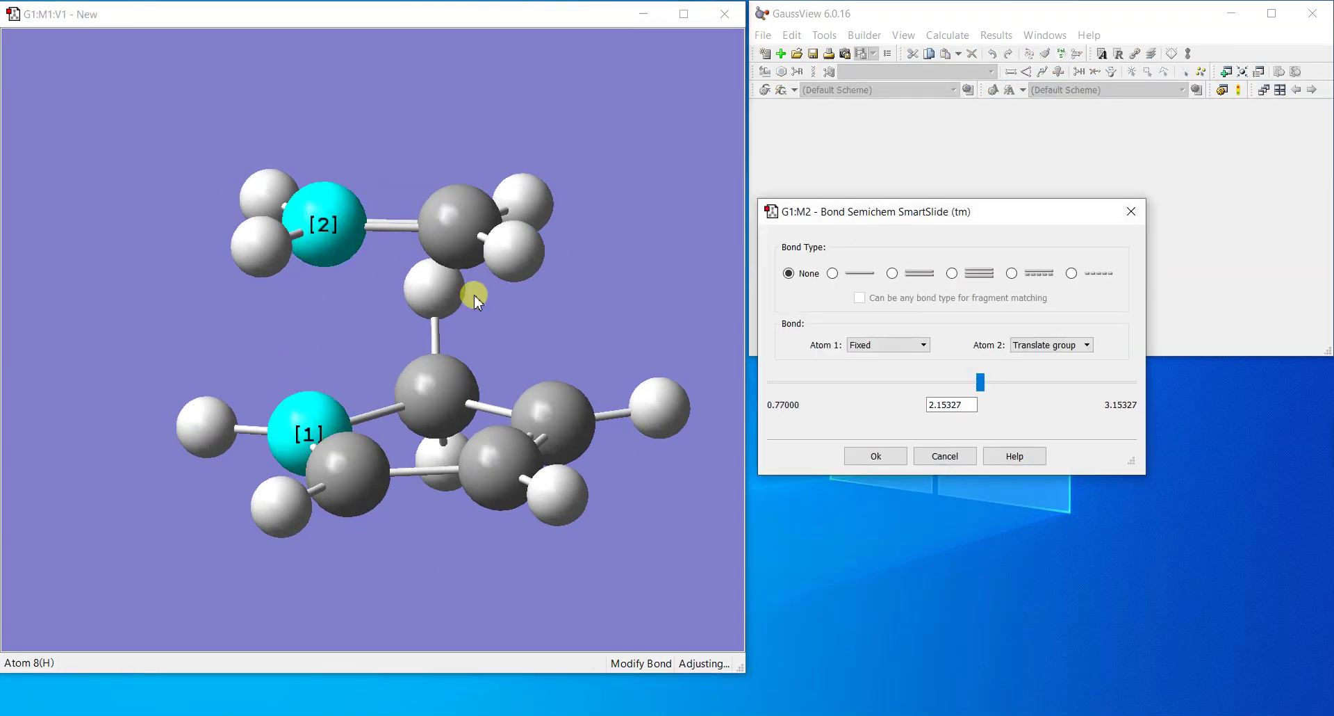
pyautogui.click(946, 456)
pyautogui.click(546, 416)
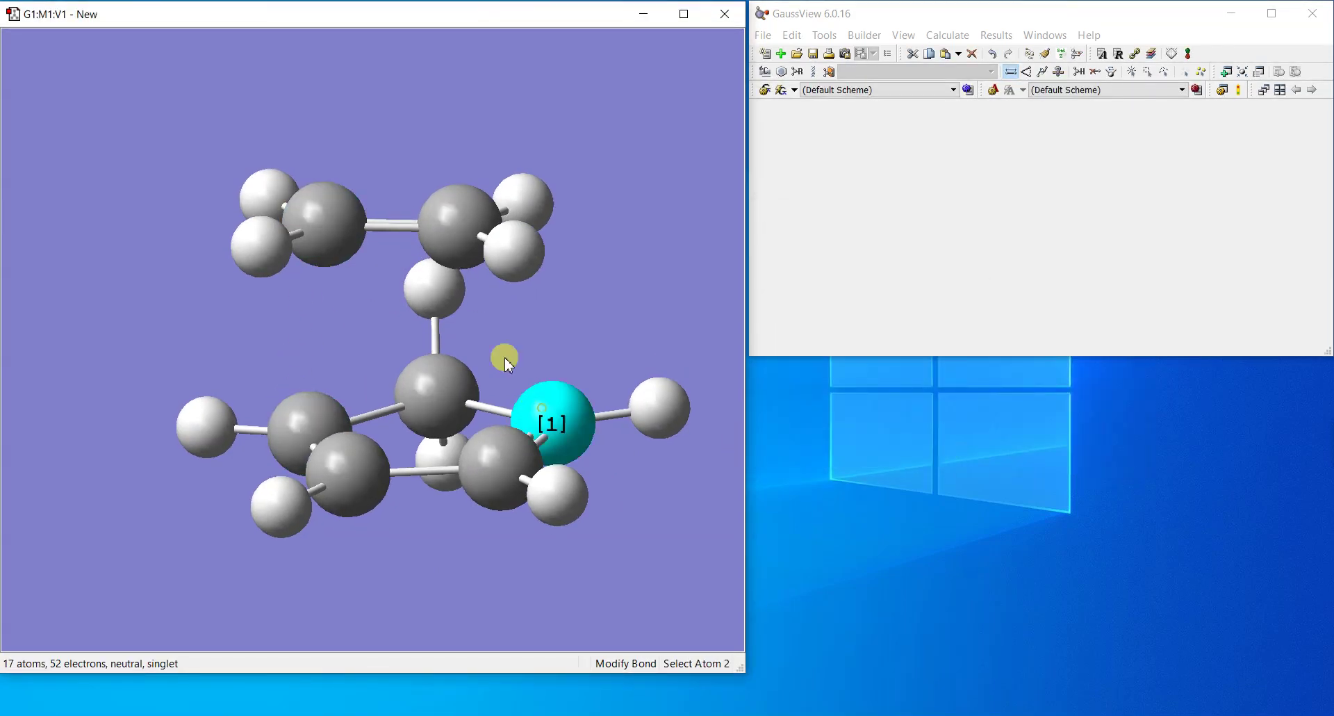
pyautogui.click(462, 227)
pyautogui.click(956, 462)
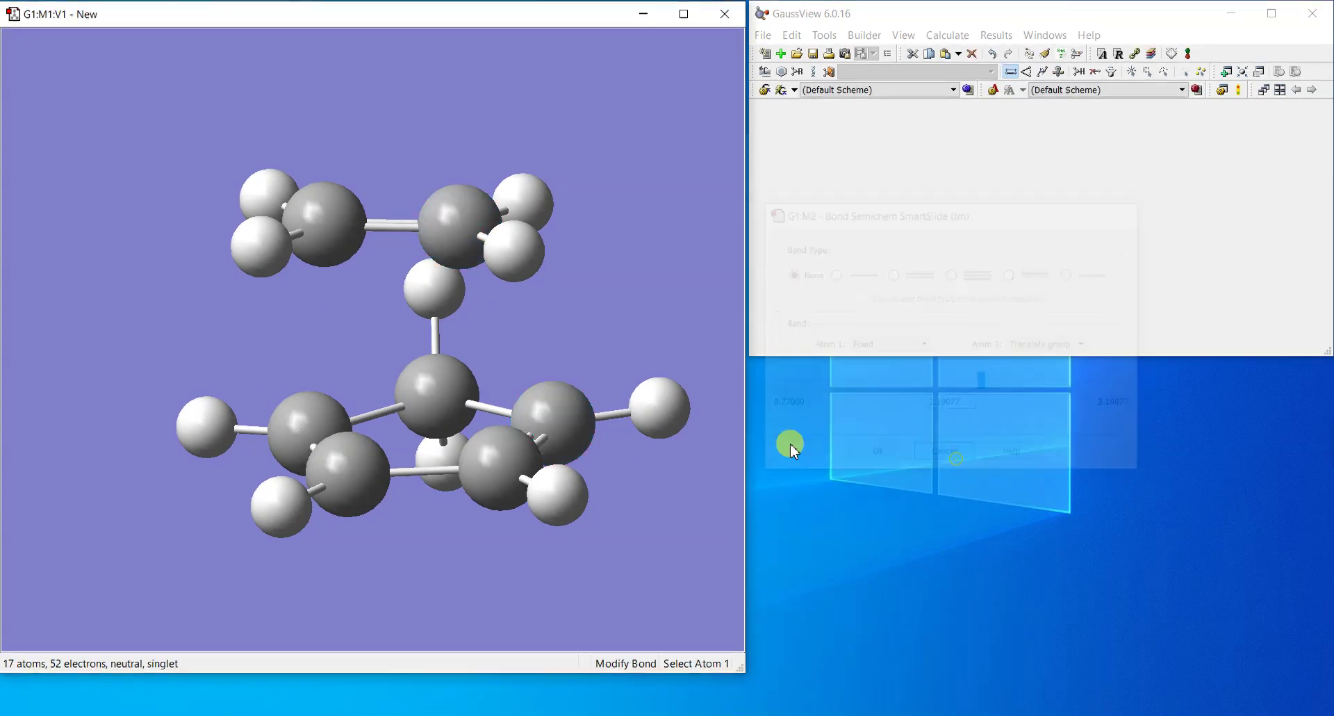
pyautogui.click(1027, 71)
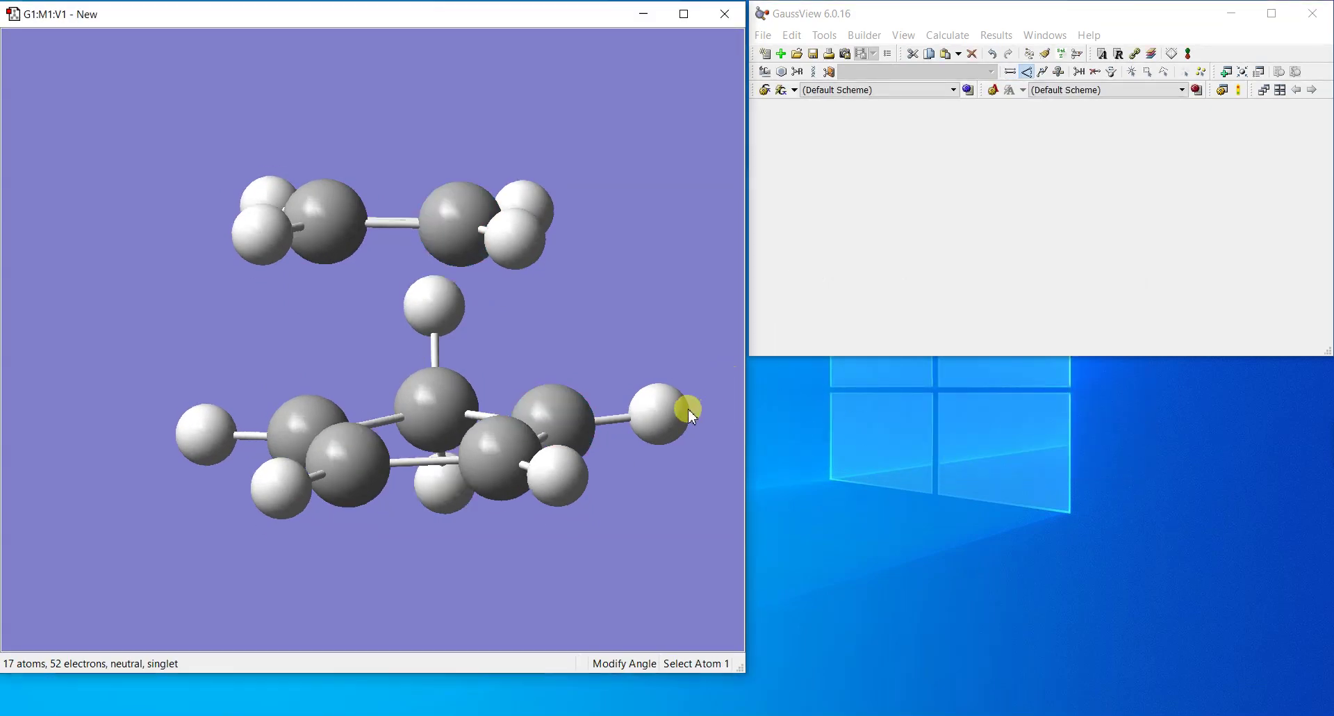
pyautogui.moveTo(688, 409); pyautogui.dragTo(604, 385)
pyautogui.moveTo(489, 279); pyautogui.dragTo(431, 320)
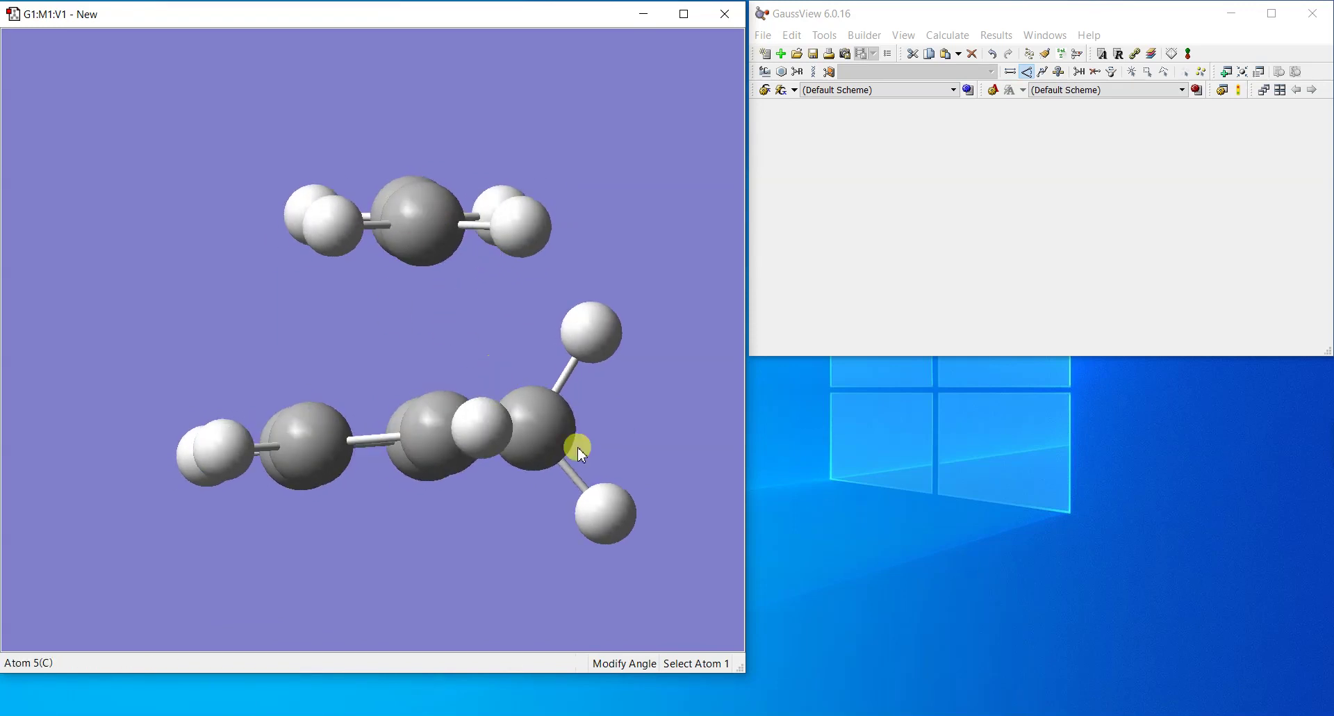
pyautogui.moveTo(577, 447); pyautogui.dragTo(581, 392)
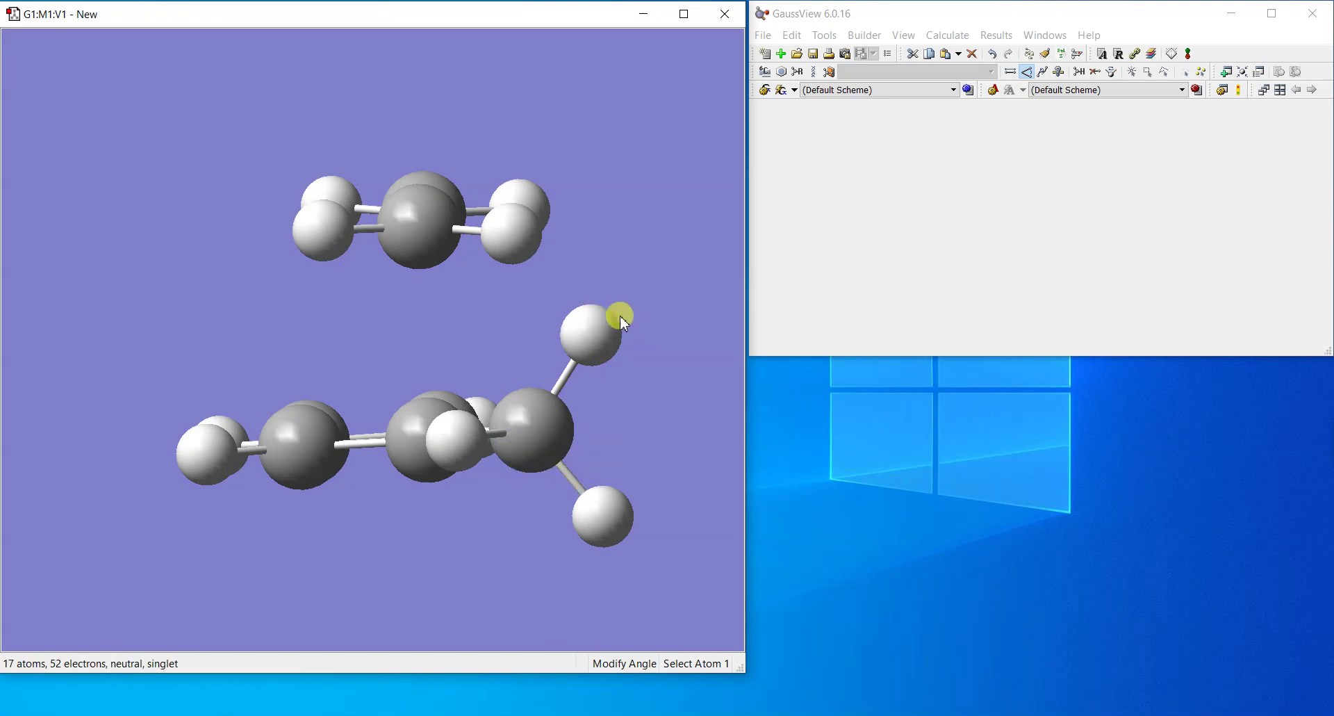
pyautogui.moveTo(590, 402); pyautogui.dragTo(618, 410)
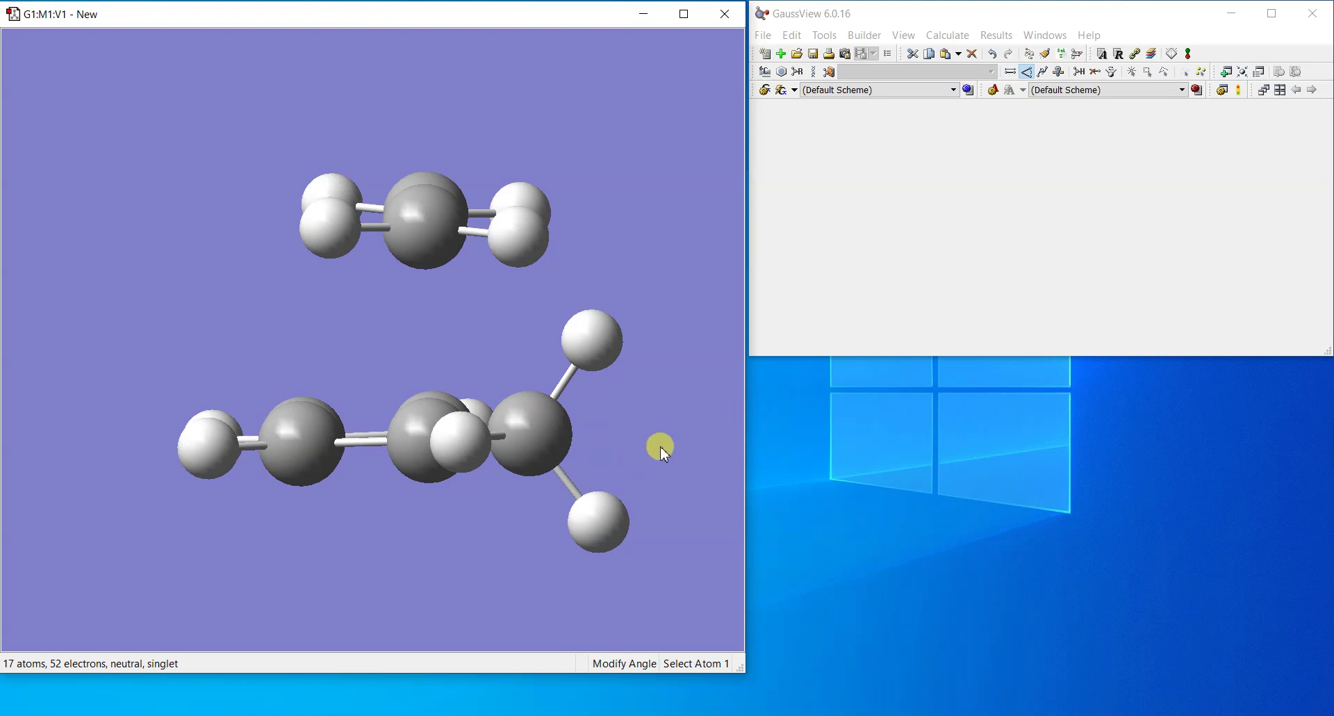
# Step: Remove the two single bonds joining the CH2 carbon to its neighbouring ring carbons by setting each bond type to None
pyautogui.click(1011, 72)
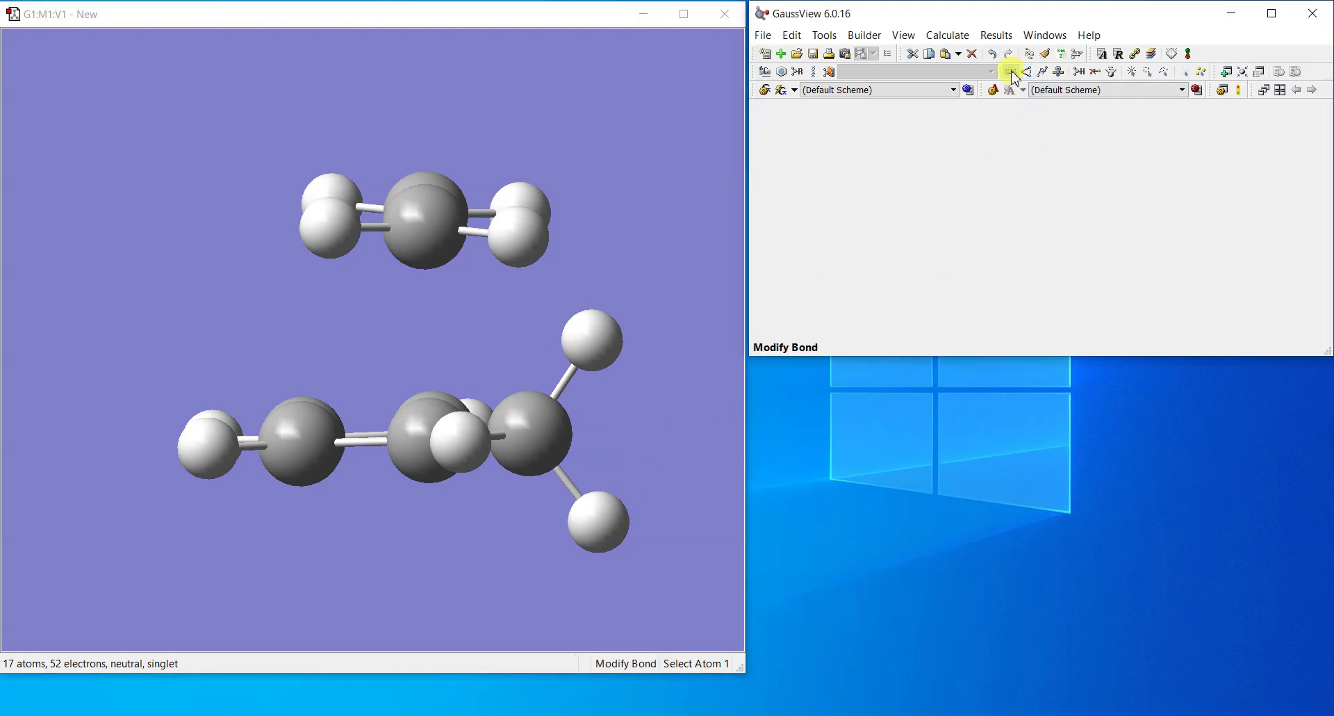
pyautogui.moveTo(629, 394); pyautogui.dragTo(608, 429)
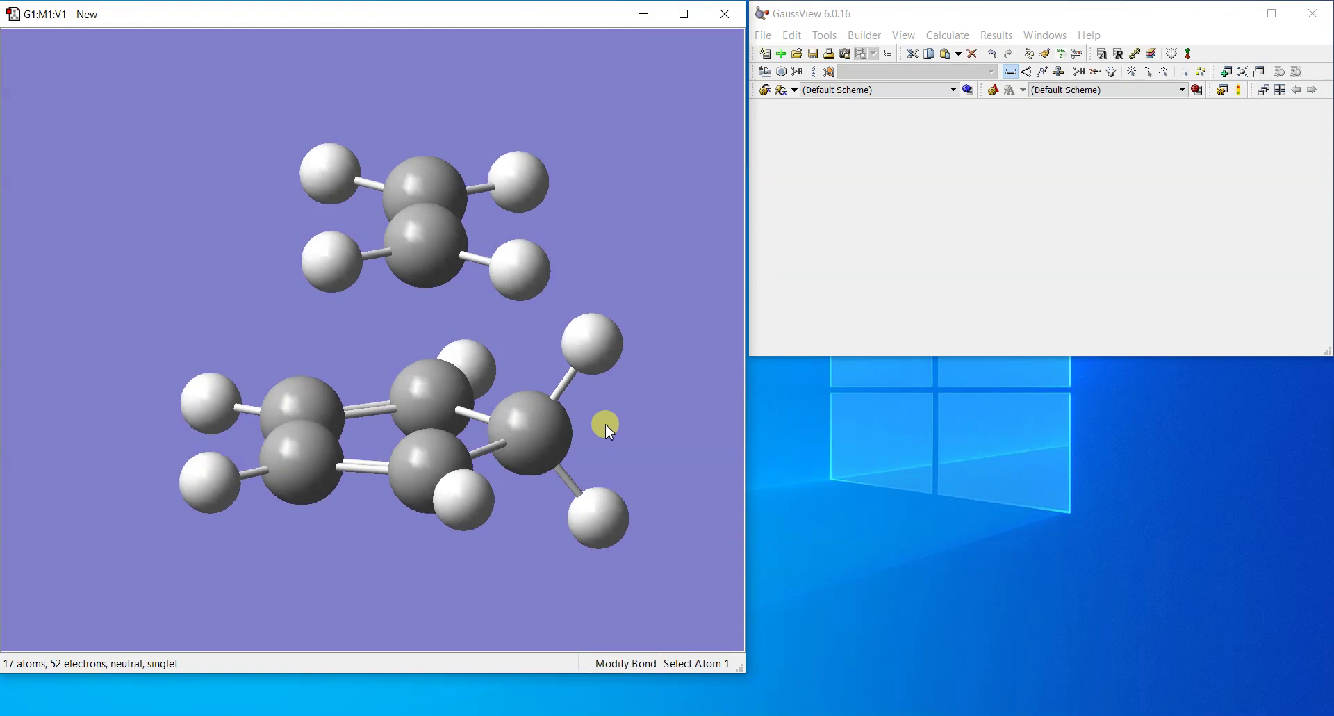
pyautogui.click(438, 451)
pyautogui.click(531, 445)
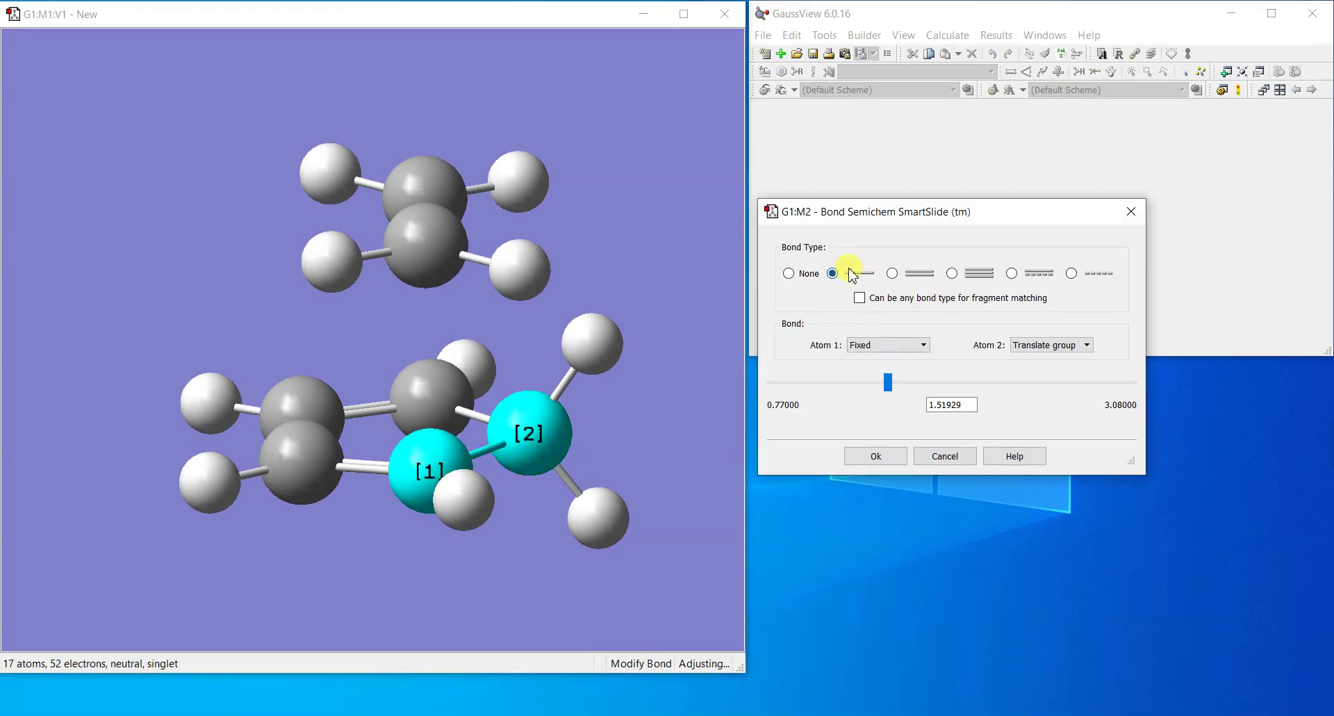
pyautogui.click(789, 273)
pyautogui.click(868, 458)
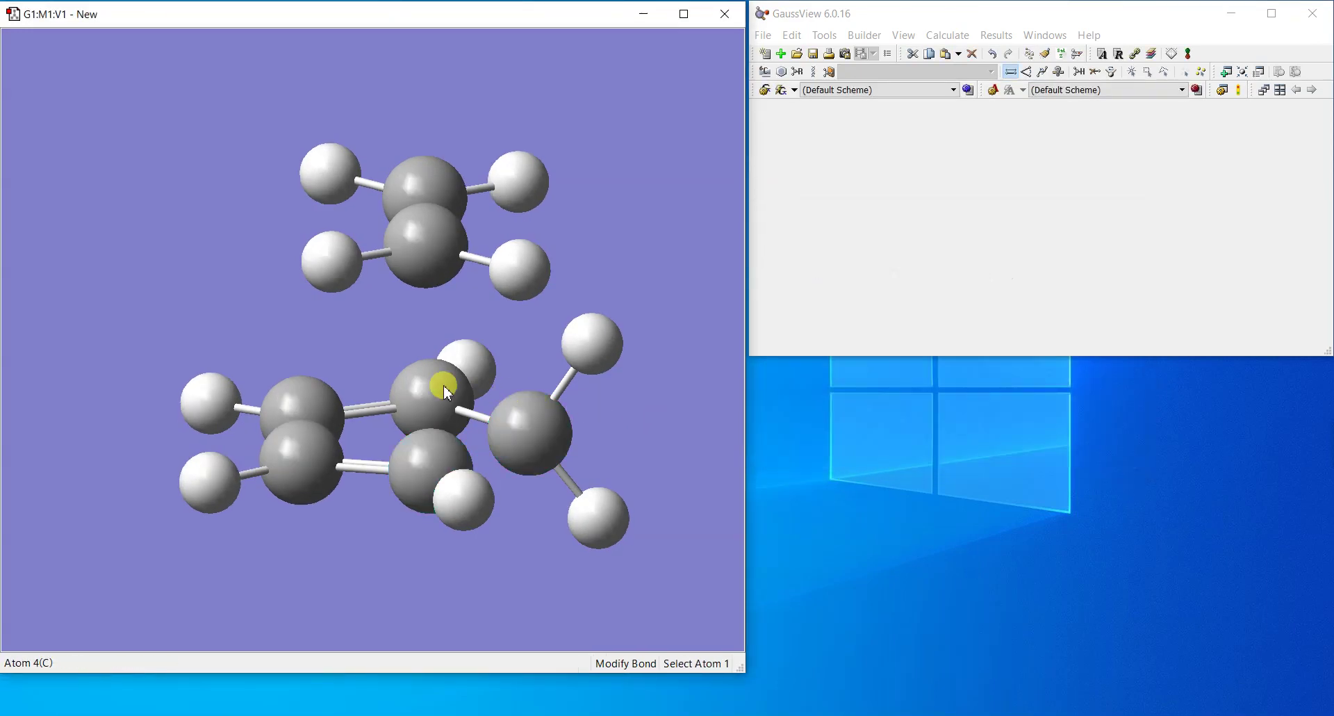
pyautogui.click(447, 393)
pyautogui.click(535, 441)
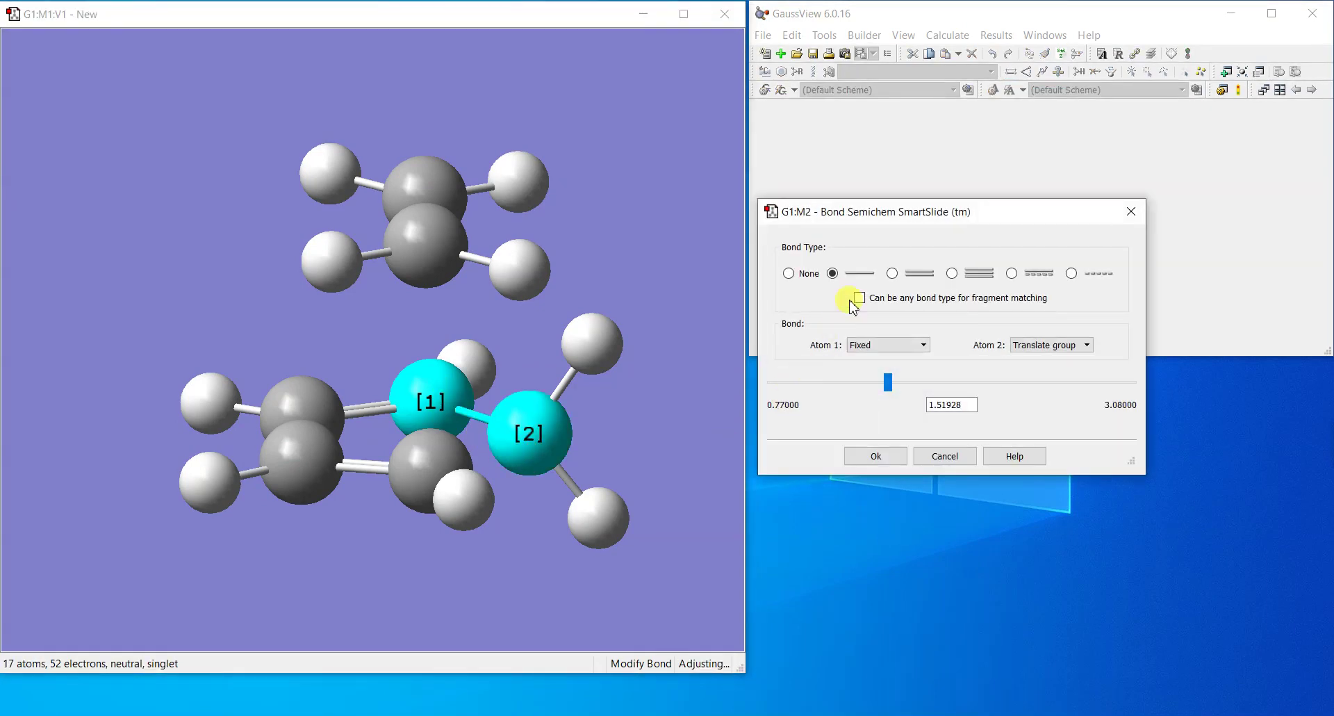
pyautogui.click(817, 274)
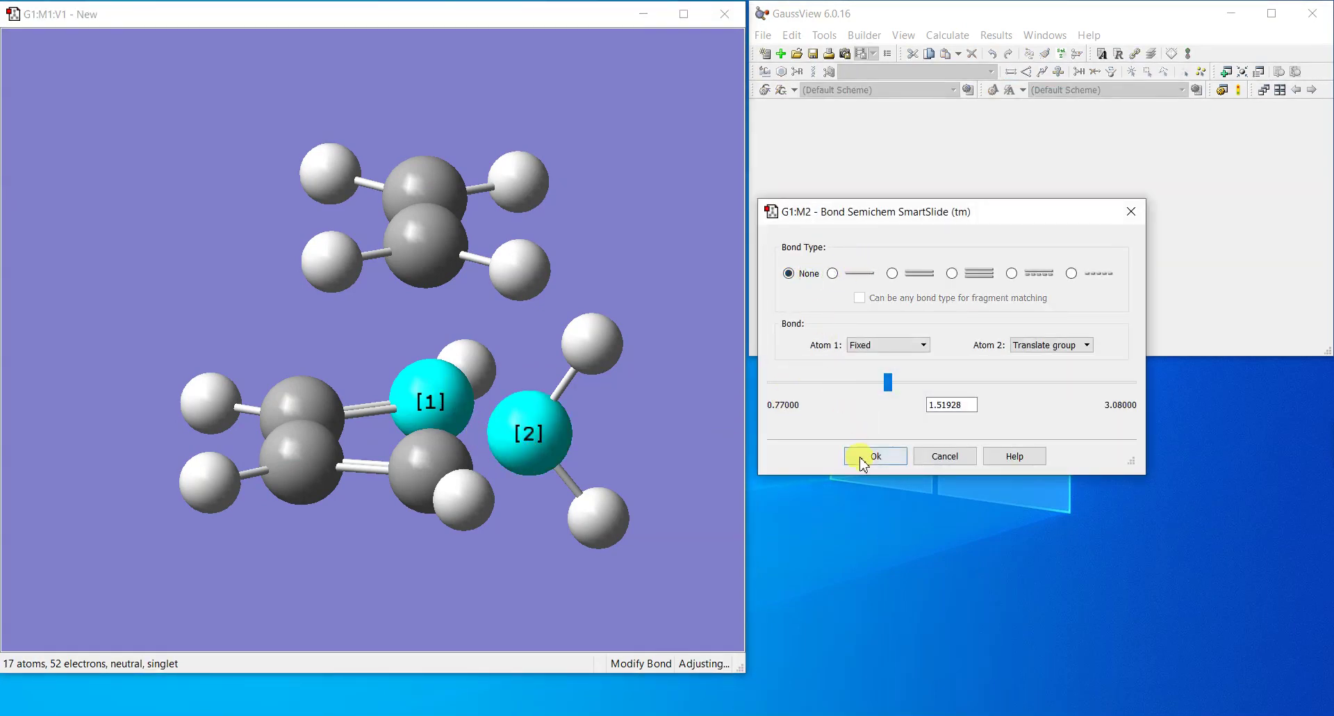
pyautogui.click(862, 458)
# Step: Tilt the detached CH2 group downward away from ethene and reconnect its carbon to both adjacent ring carbons with single bonds
pyautogui.moveTo(637, 440); pyautogui.dragTo(595, 518)
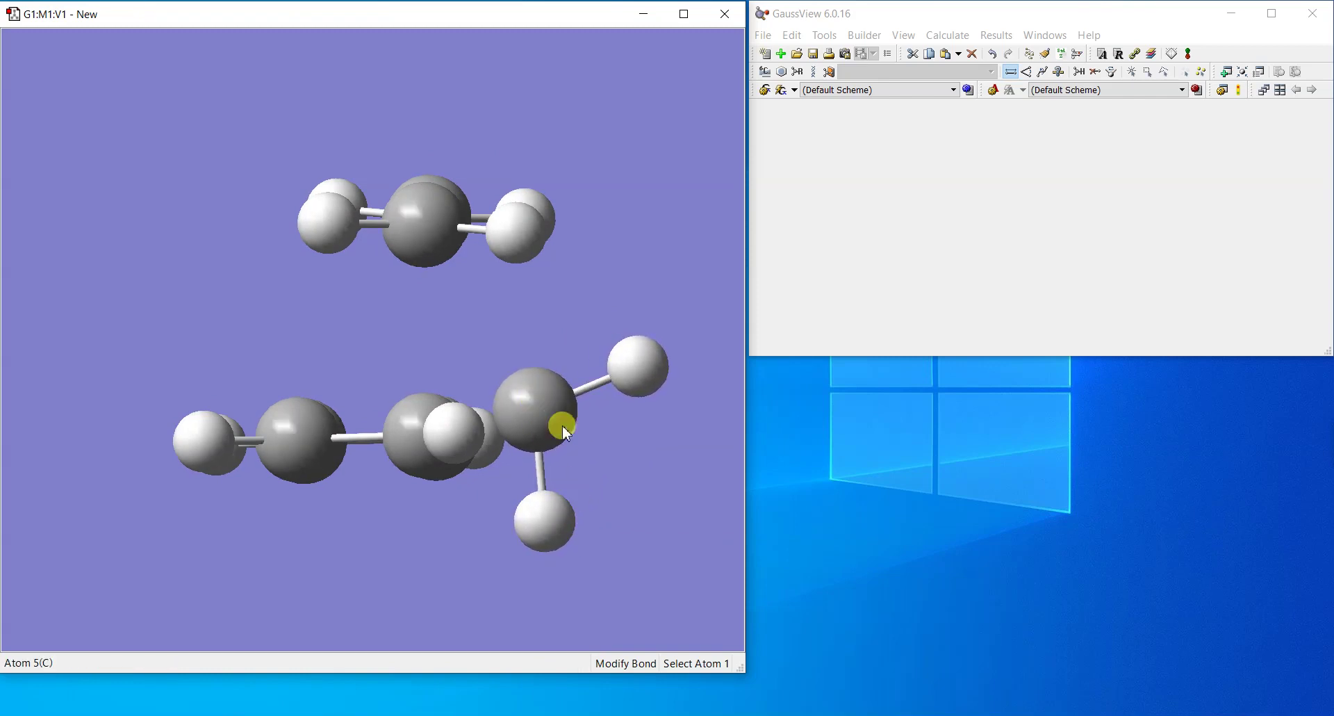
pyautogui.moveTo(551, 426)
pyautogui.mouseDown()
pyautogui.moveTo(566, 459)
pyautogui.moveTo(520, 429)
pyautogui.moveTo(472, 450)
pyautogui.moveTo(476, 426)
pyautogui.moveTo(469, 448)
pyautogui.moveTo(459, 435)
pyautogui.moveTo(470, 438)
pyautogui.moveTo(428, 457)
pyautogui.moveTo(426, 402)
pyautogui.moveTo(407, 402)
pyautogui.moveTo(431, 393)
pyautogui.moveTo(414, 390)
pyautogui.moveTo(491, 470)
pyautogui.moveTo(561, 471)
pyautogui.mouseUp()
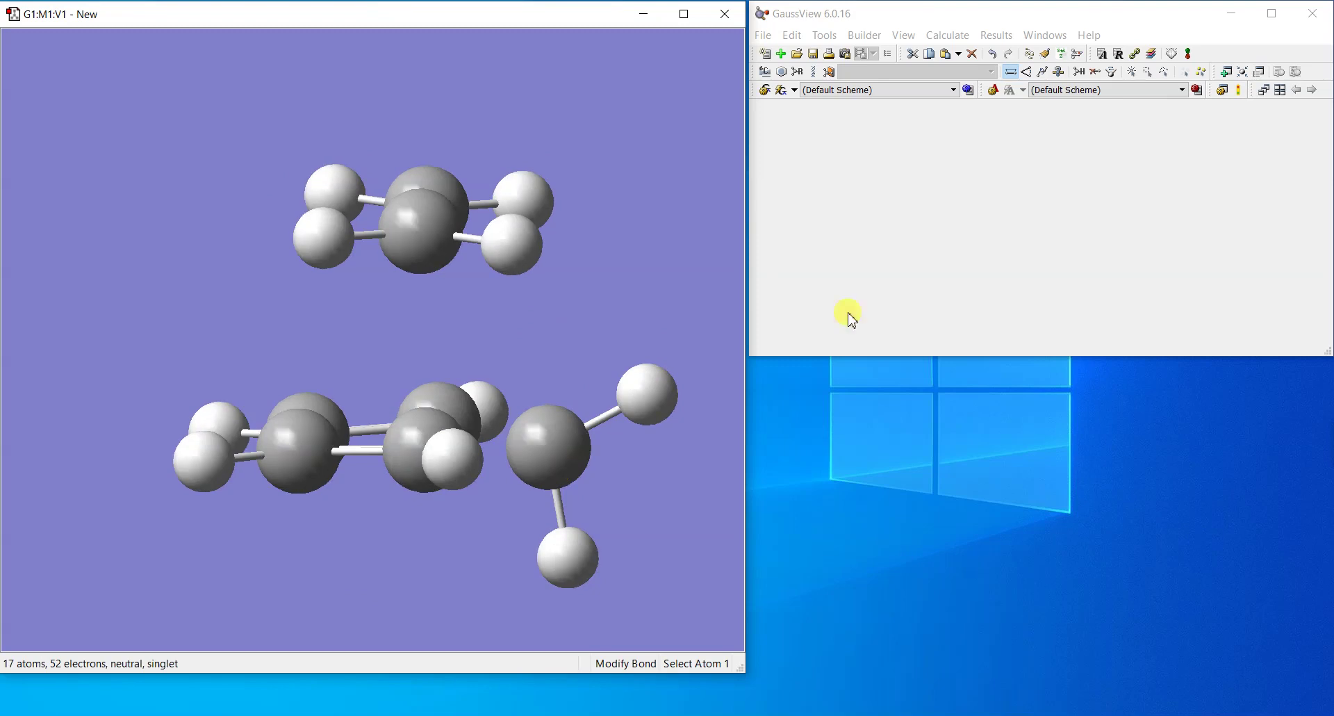
pyautogui.click(448, 410)
pyautogui.click(533, 452)
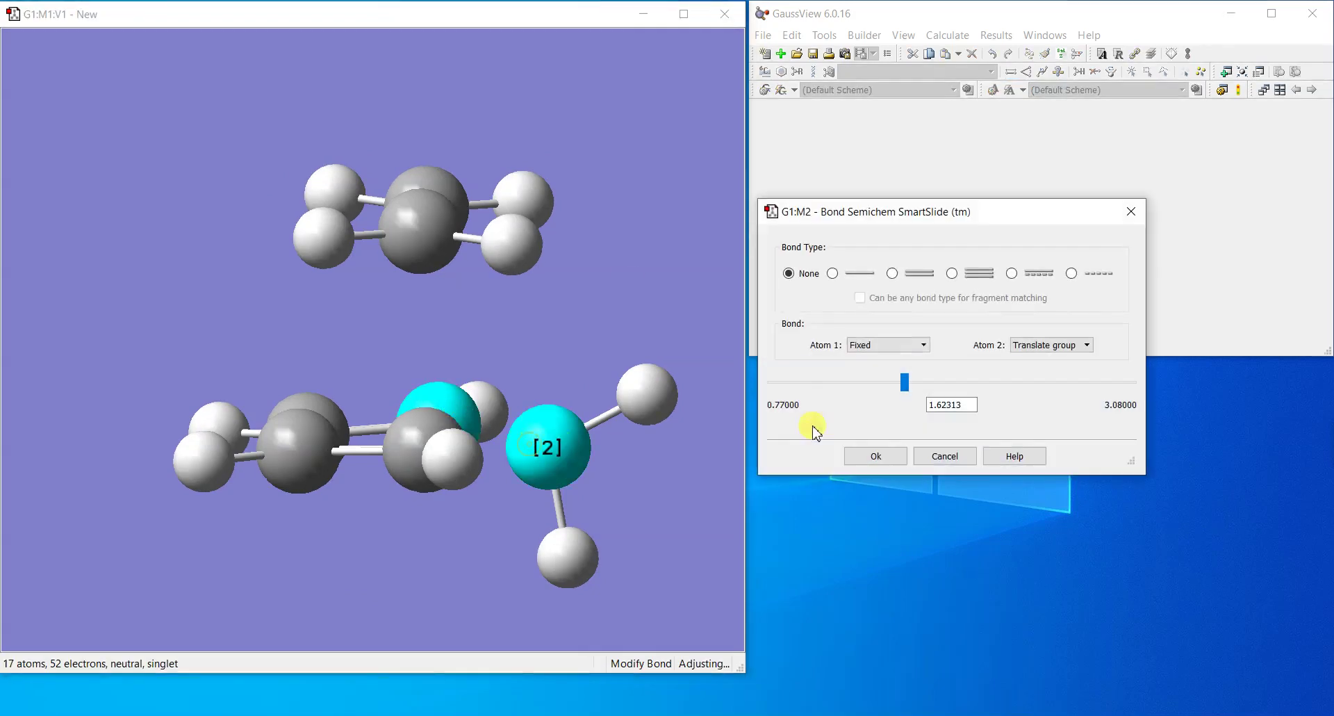
pyautogui.click(833, 273)
pyautogui.click(855, 459)
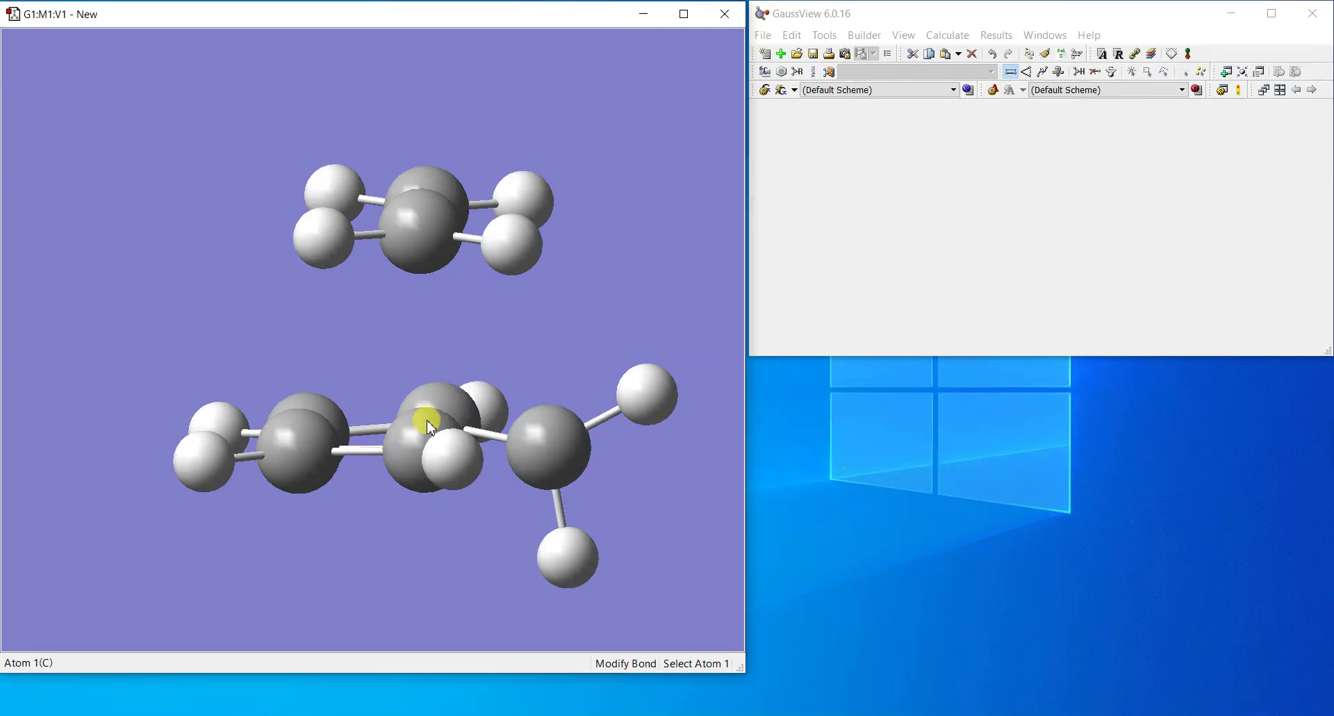
pyautogui.click(444, 438)
pyautogui.click(532, 439)
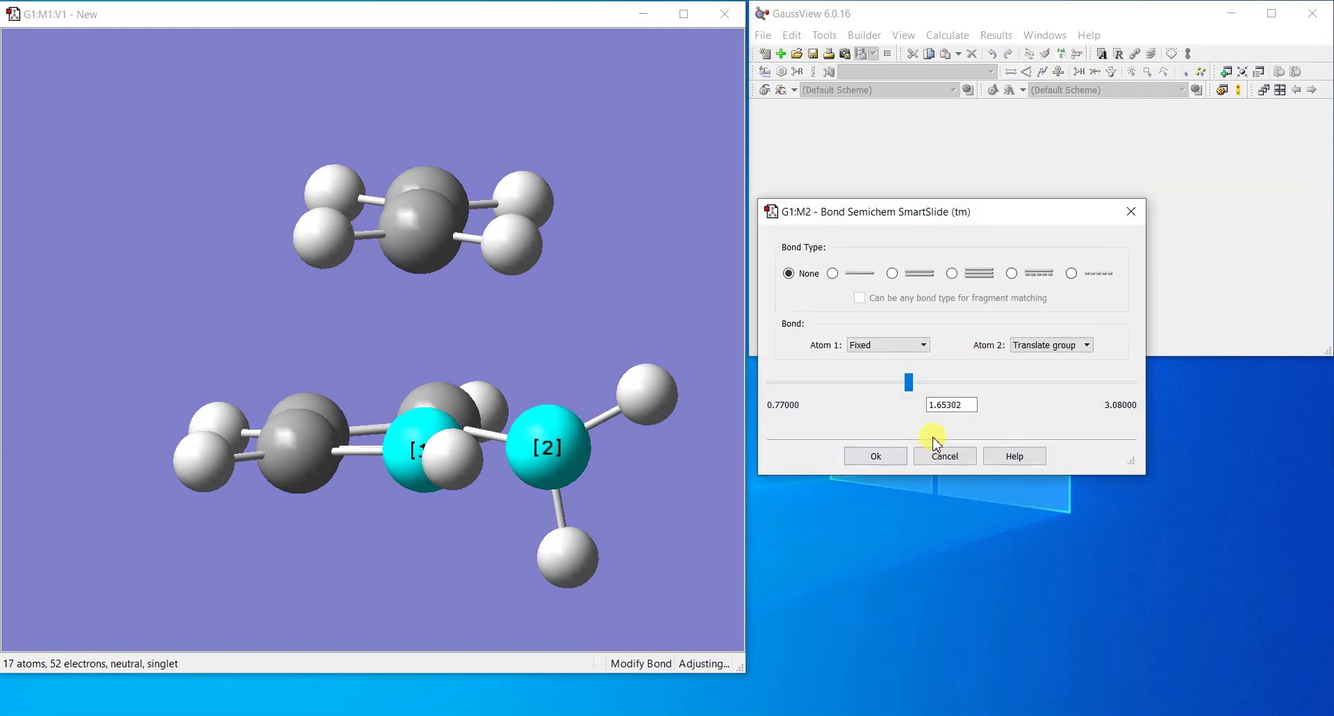
pyautogui.click(832, 273)
pyautogui.click(868, 457)
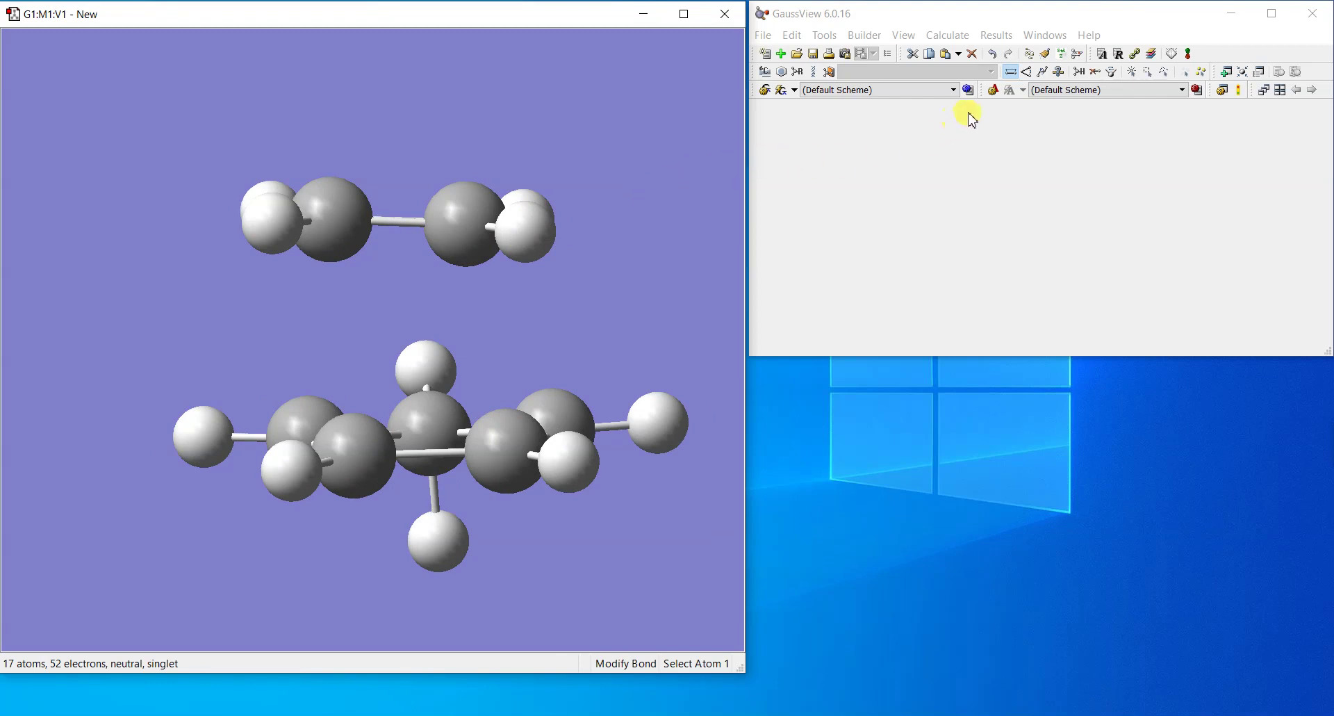
# Step: Bend one ethene hydrogen facing away from the CH2 side upward, setting its ring C–ethene C–H angle to 105.0374° with the ethene carbon fixed
pyautogui.click(1028, 71)
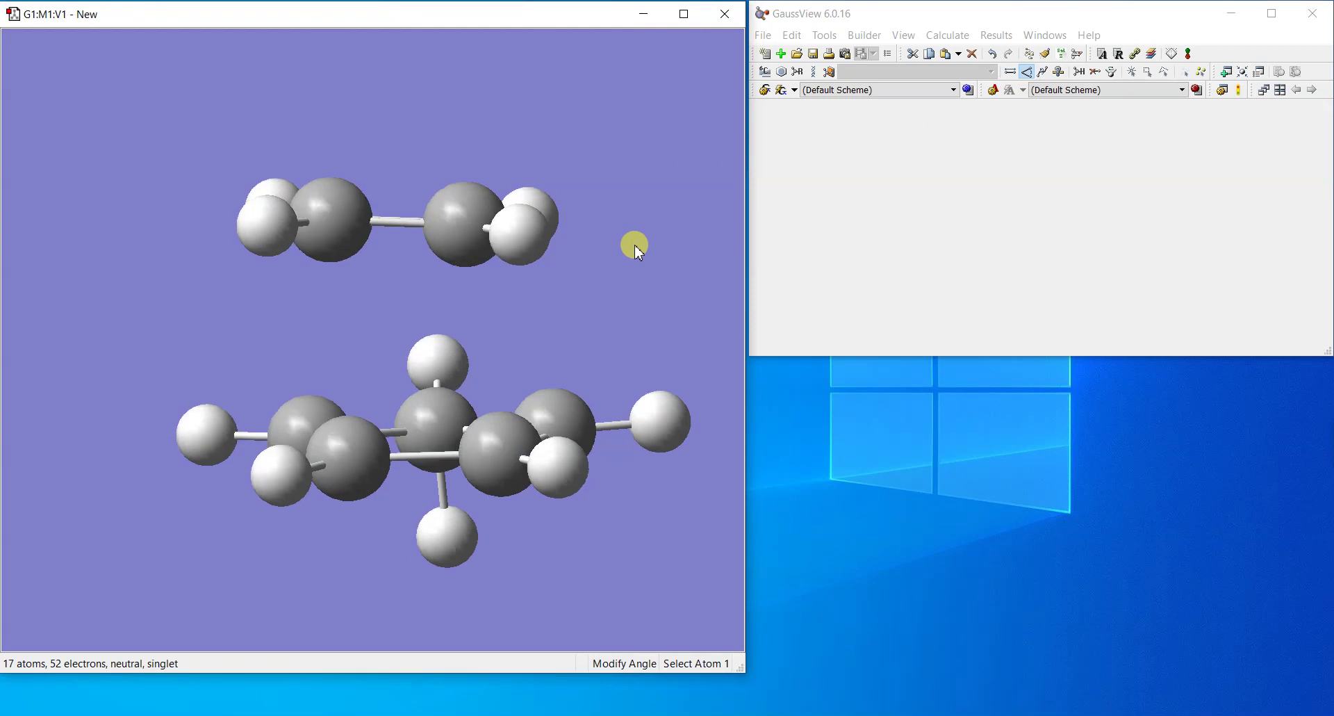
pyautogui.moveTo(636, 206)
pyautogui.mouseDown()
pyautogui.moveTo(652, 206)
pyautogui.moveTo(642, 203)
pyautogui.mouseUp()
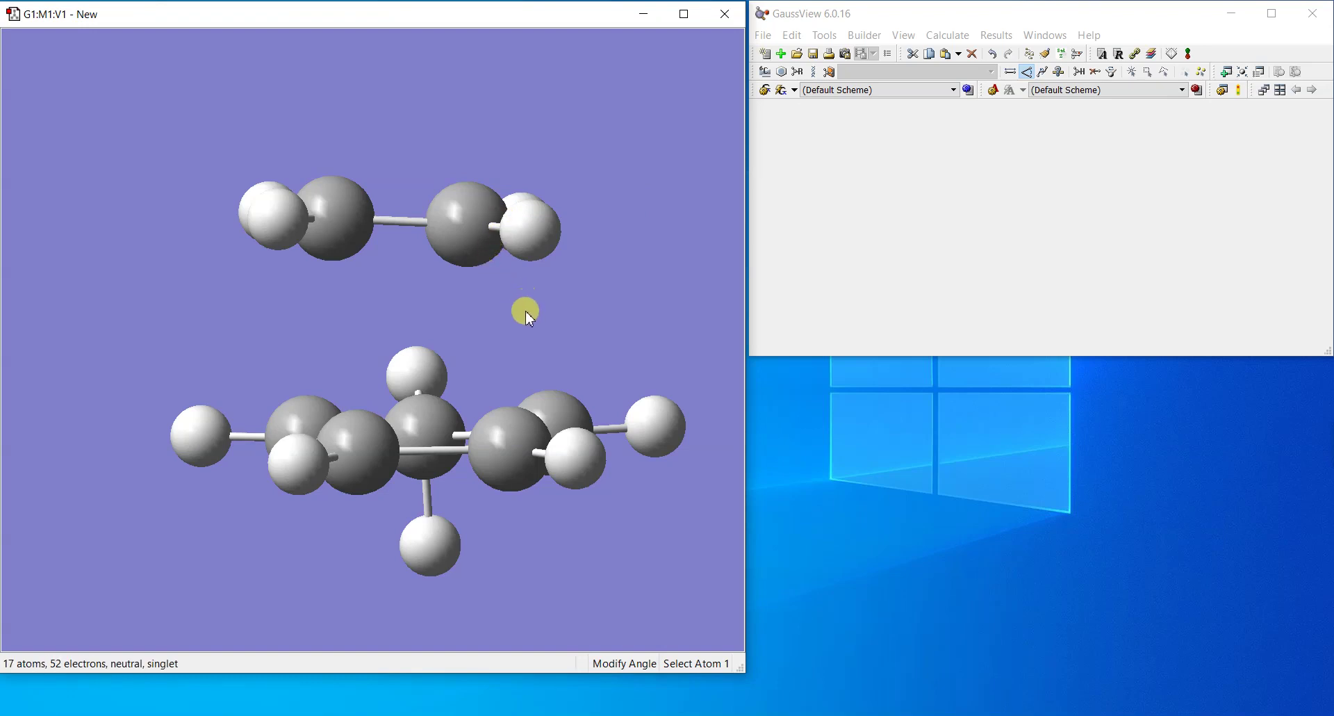
pyautogui.moveTo(526, 313); pyautogui.dragTo(500, 329)
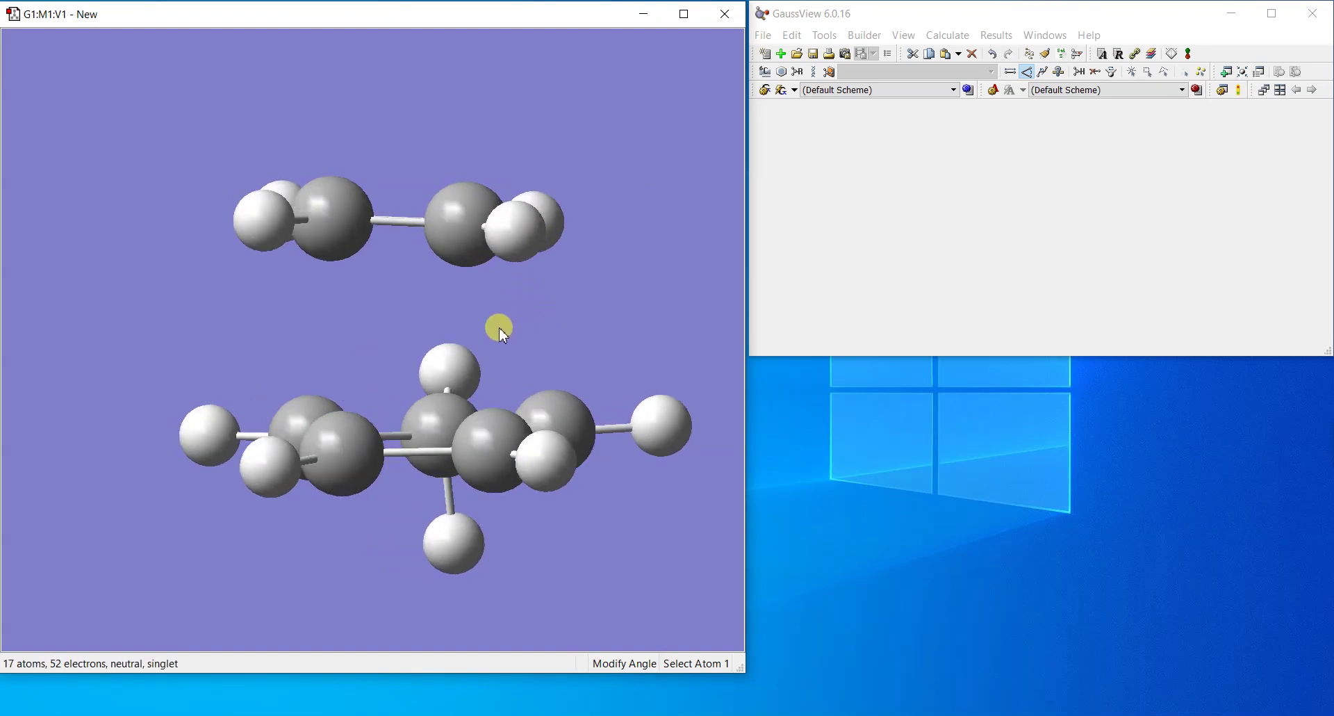
pyautogui.click(286, 410)
pyautogui.click(332, 243)
pyautogui.click(270, 221)
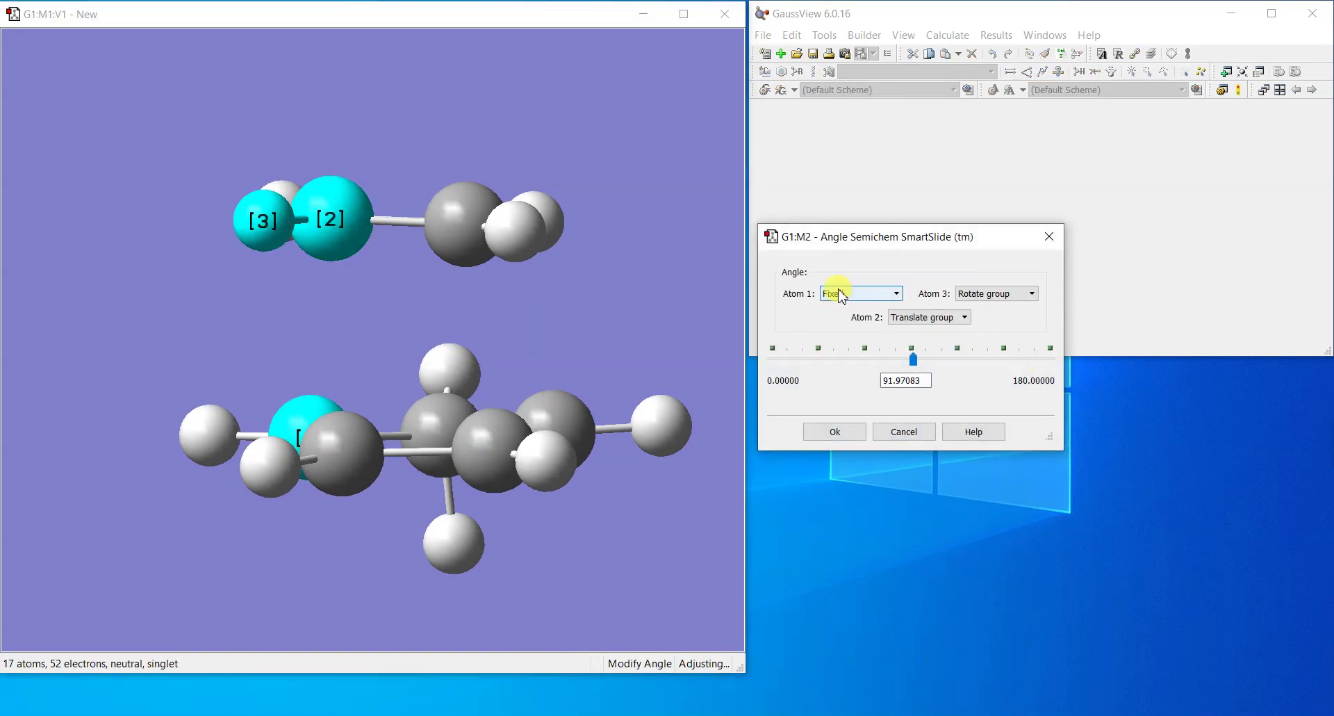
pyautogui.click(937, 322)
pyautogui.click(924, 352)
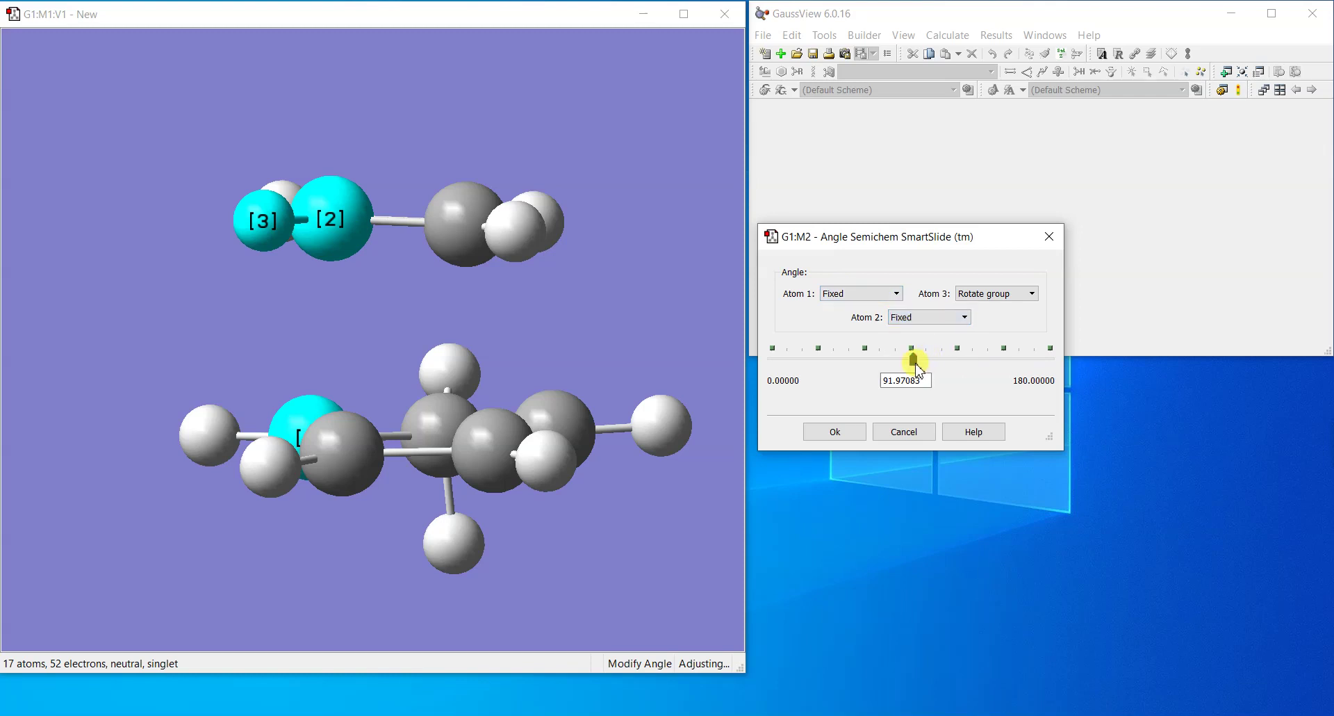
pyautogui.moveTo(918, 370); pyautogui.dragTo(940, 358)
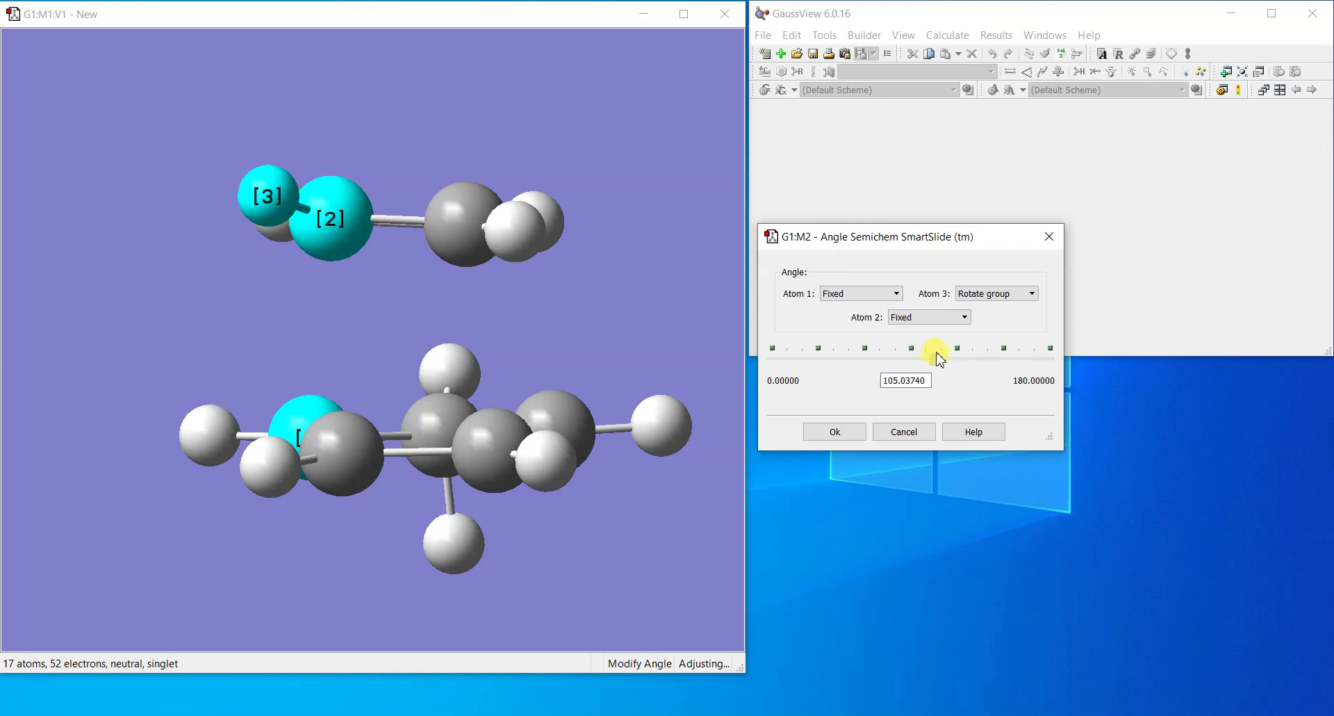
pyautogui.moveTo(278, 223); pyautogui.dragTo(298, 226)
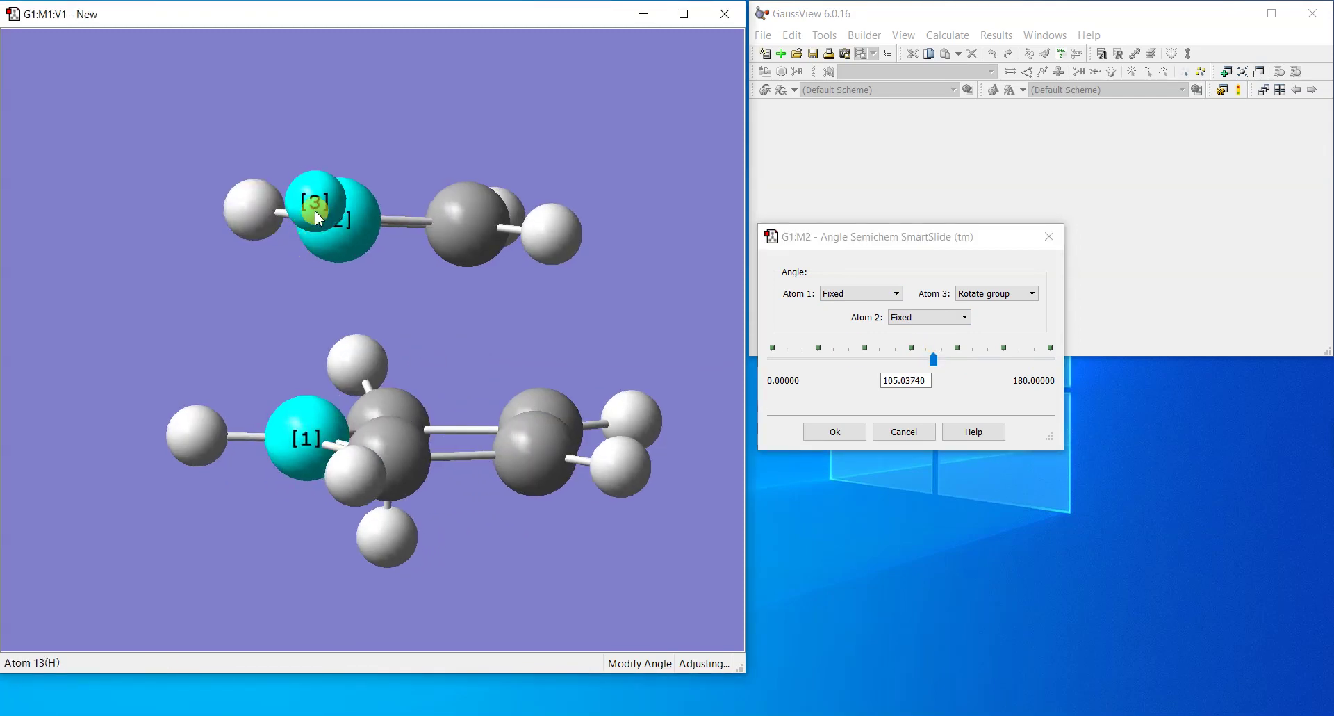
pyautogui.click(835, 432)
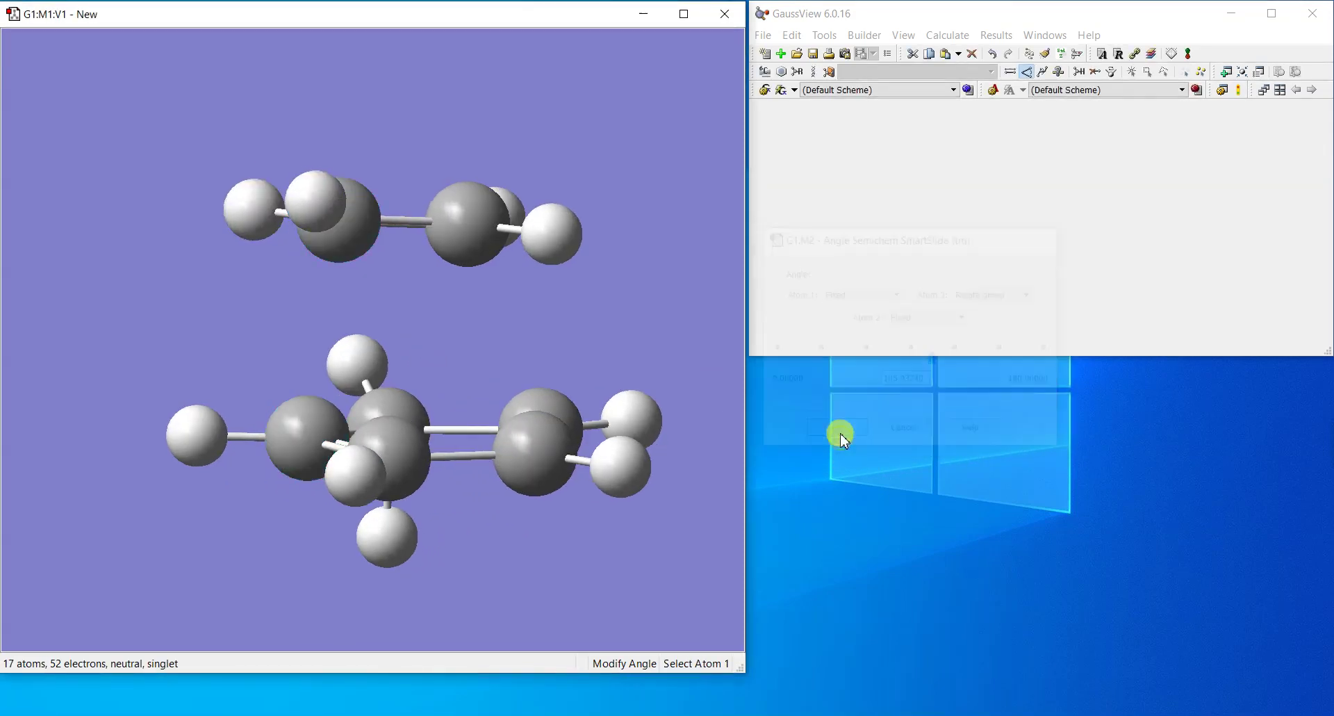
# Step: Set the ring C–ethene C–H angle of the other hydrogen on the same ethene carbon to 105.0374°
pyautogui.click(300, 424)
pyautogui.click(340, 255)
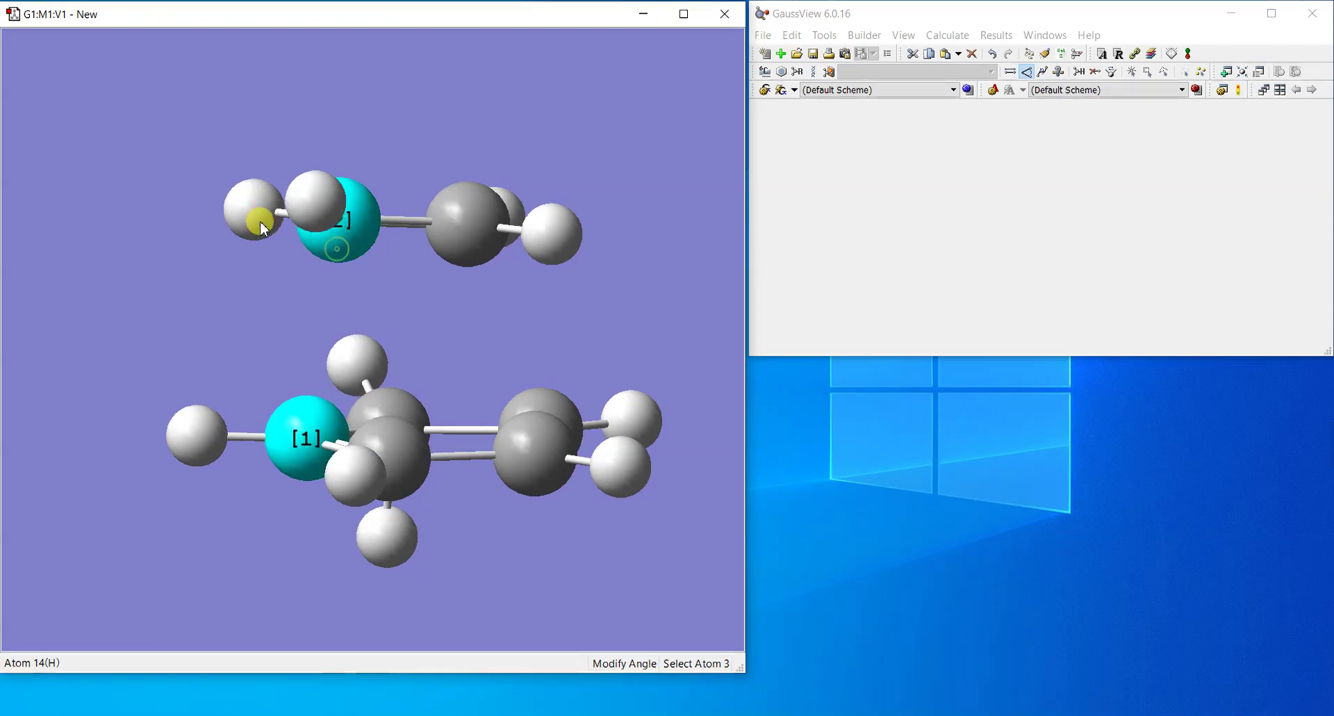
pyautogui.click(255, 210)
pyautogui.moveTo(896, 363); pyautogui.dragTo(935, 369)
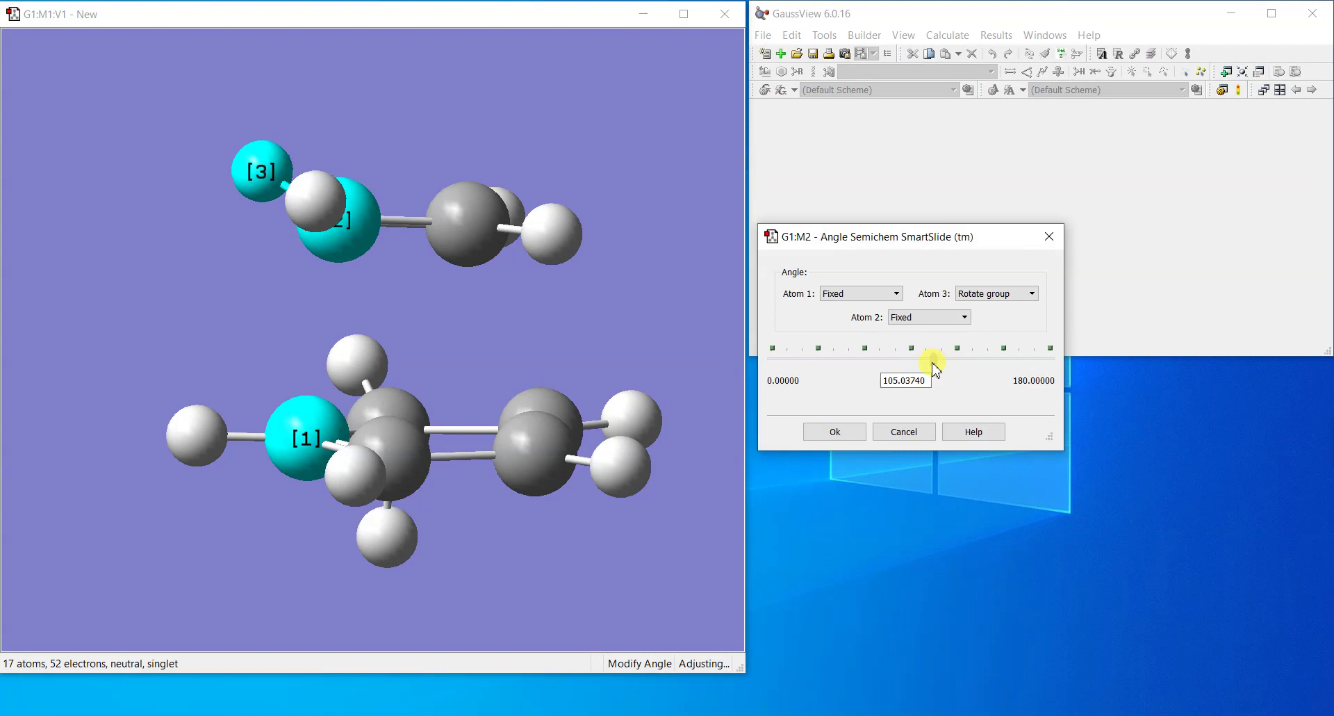
pyautogui.moveTo(645, 399); pyautogui.dragTo(568, 408)
pyautogui.click(827, 434)
# Step: Bend the CH2-side hydrogen on the second ethene carbon upward, setting its ring C–ethene C–H angle to about 92.9°
pyautogui.click(566, 406)
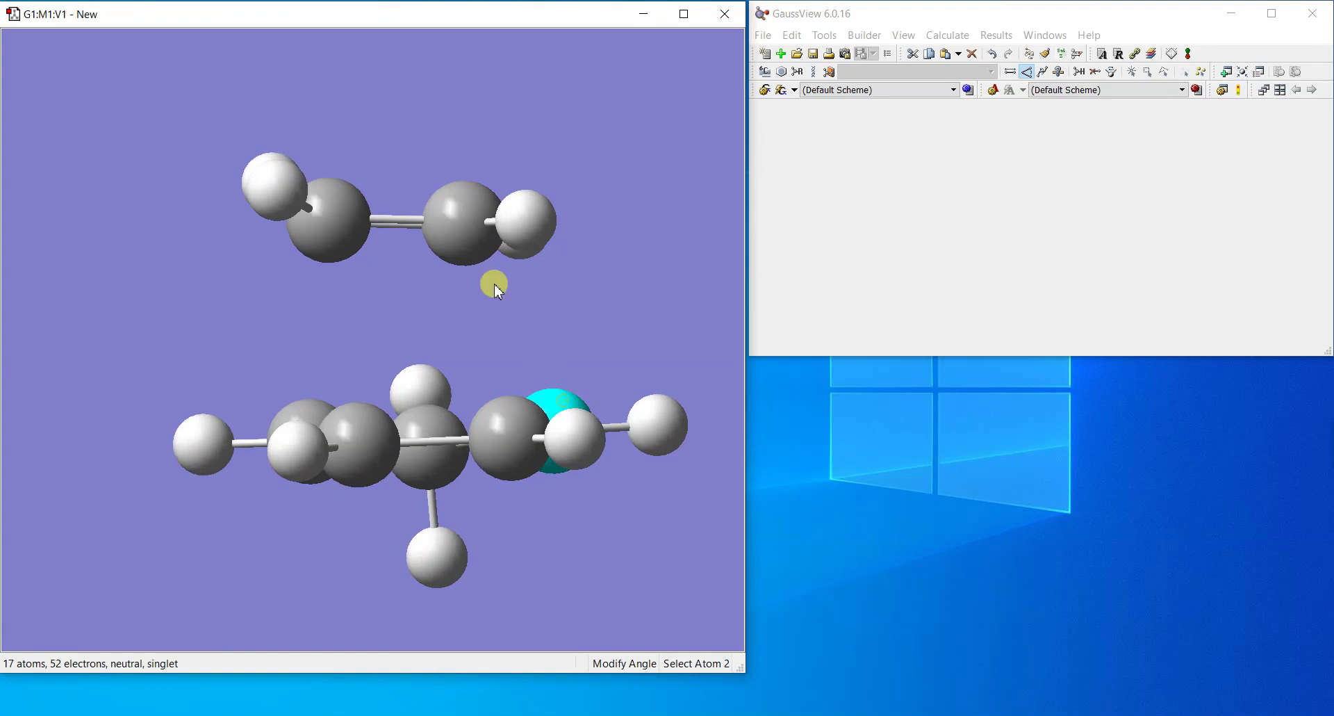
pyautogui.click(468, 236)
pyautogui.click(523, 257)
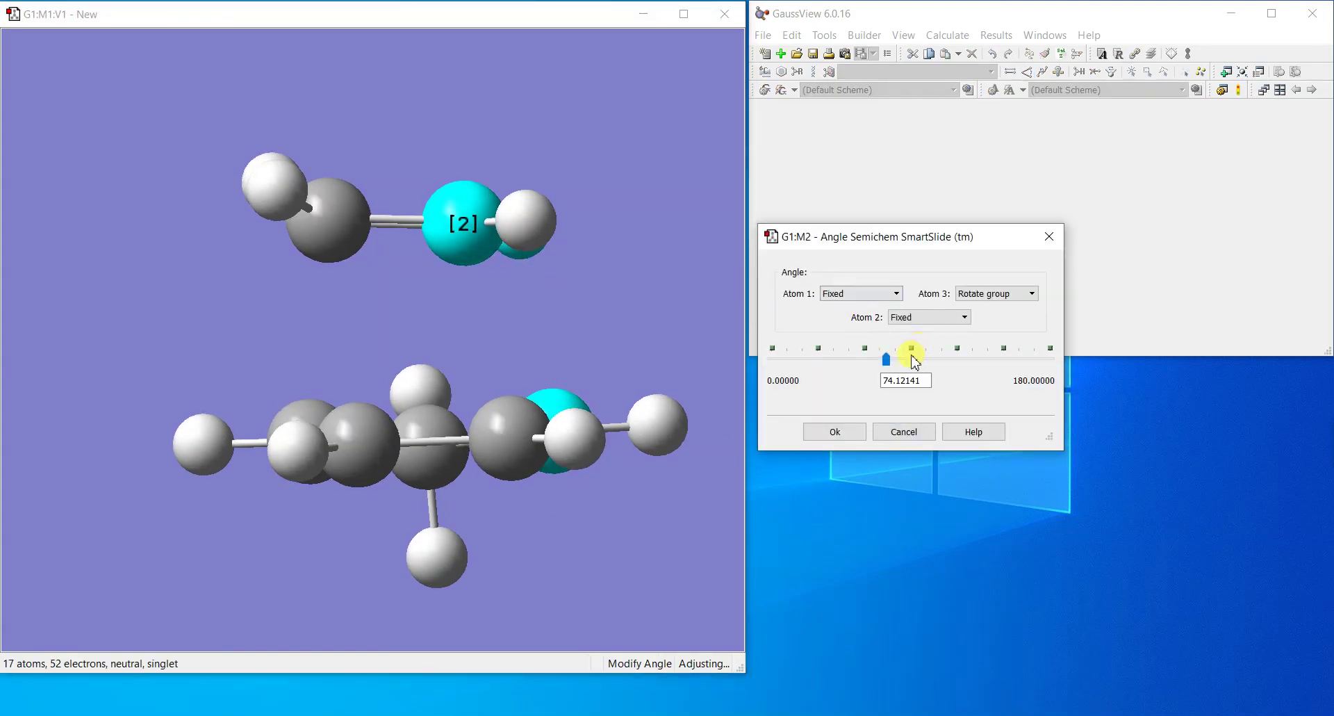
pyautogui.moveTo(890, 358); pyautogui.dragTo(919, 360)
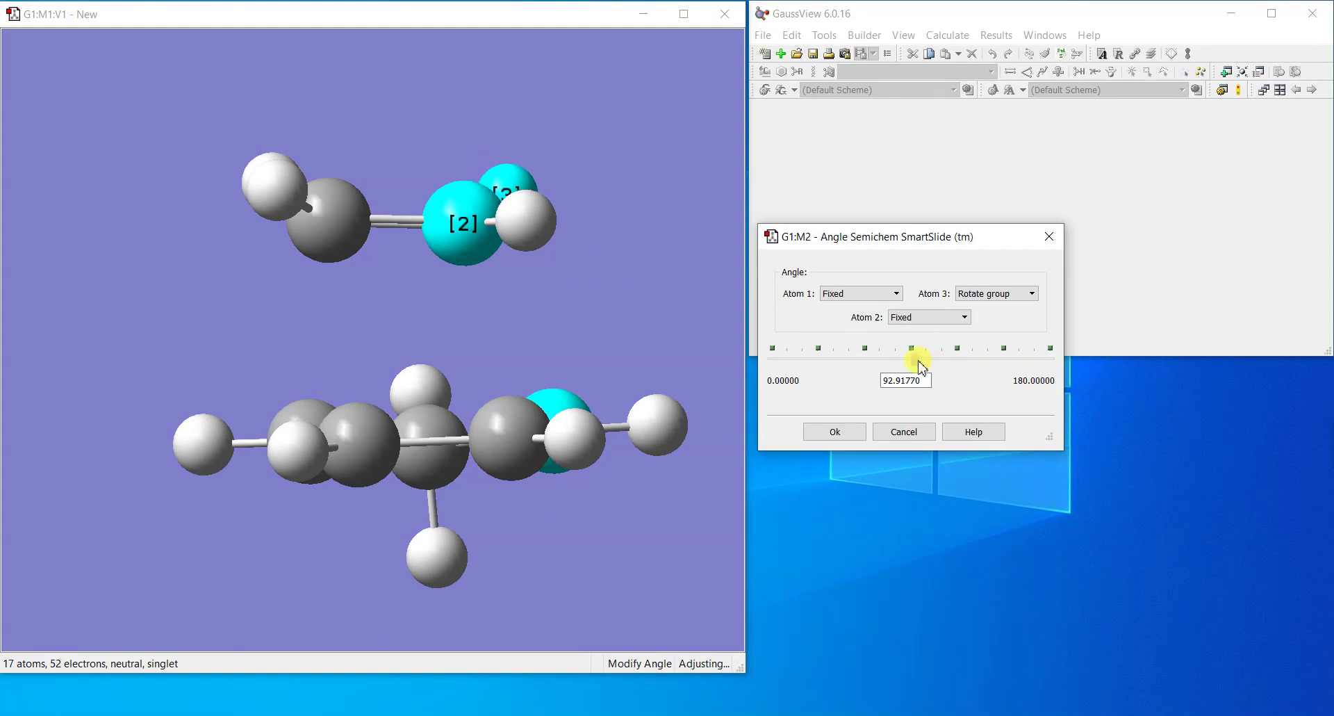
pyautogui.click(849, 437)
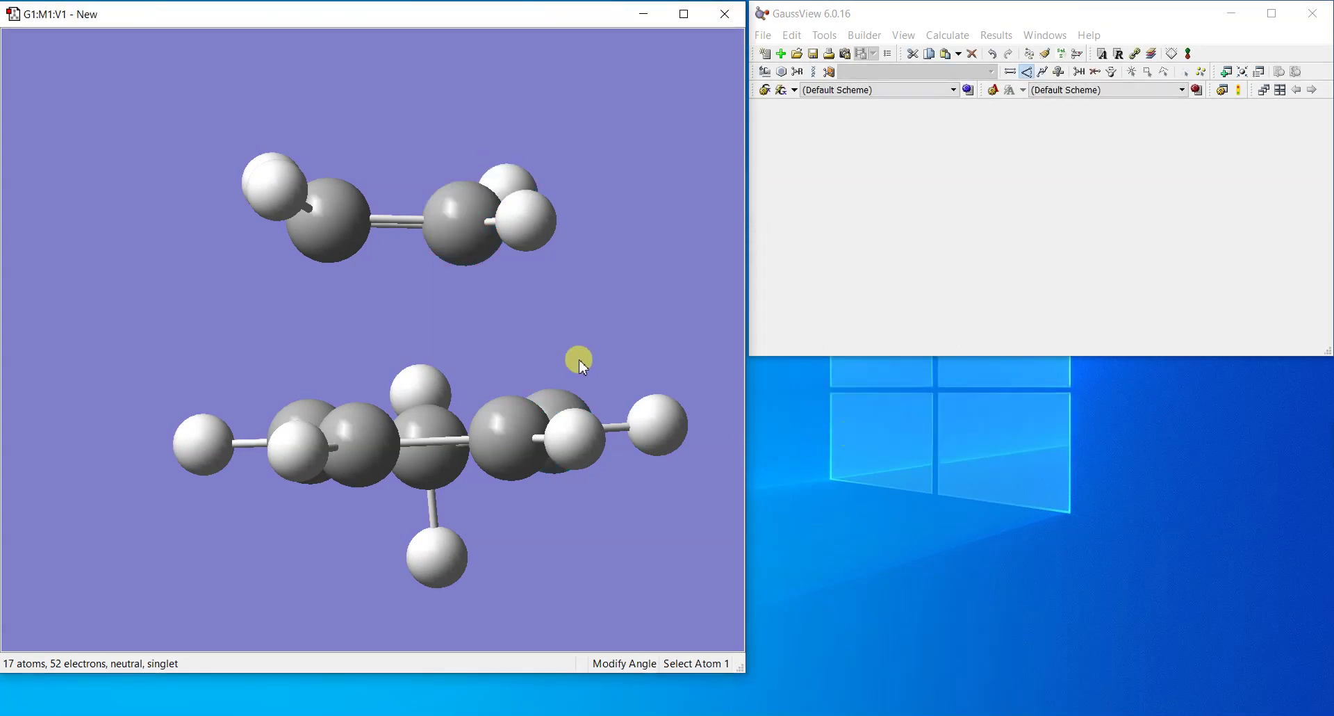
# Step: Set the ring C–ethene C–H angle of the remaining hydrogen on the second ethene carbon to about 97.9°
pyautogui.click(543, 401)
pyautogui.click(479, 239)
pyautogui.click(526, 221)
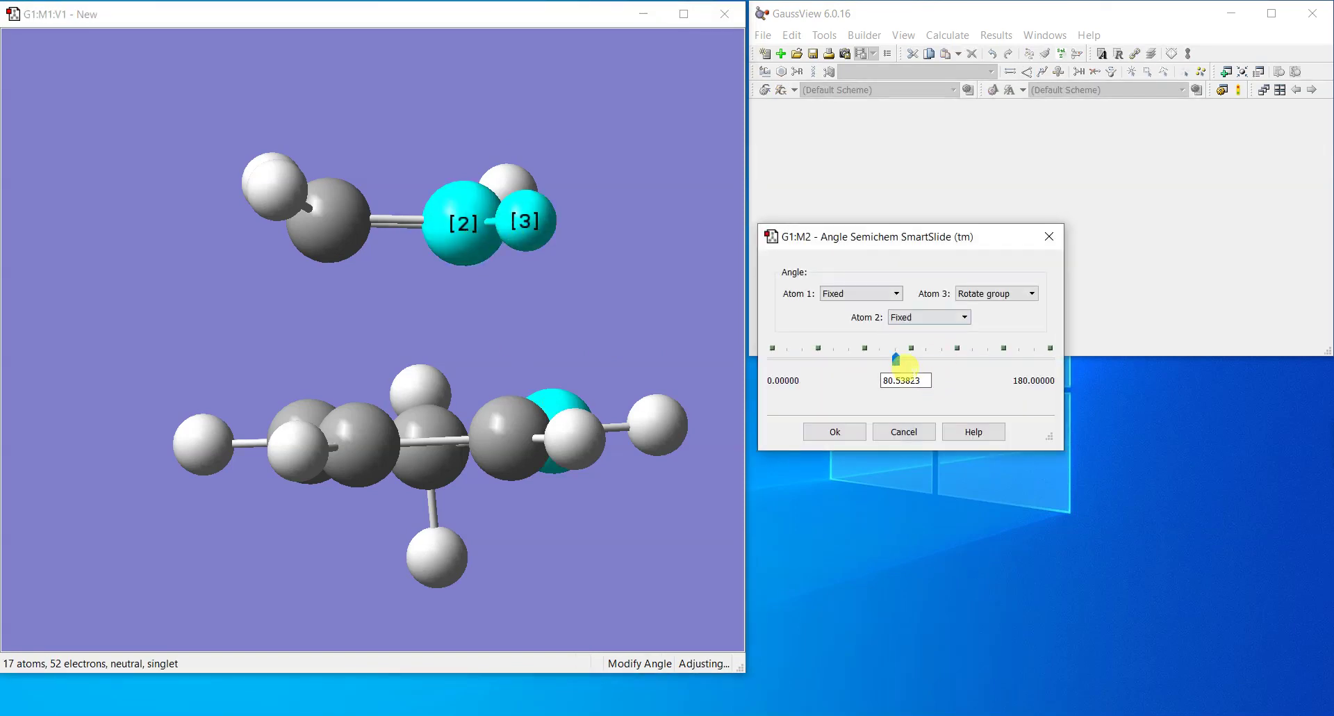
pyautogui.moveTo(899, 359); pyautogui.dragTo(927, 363)
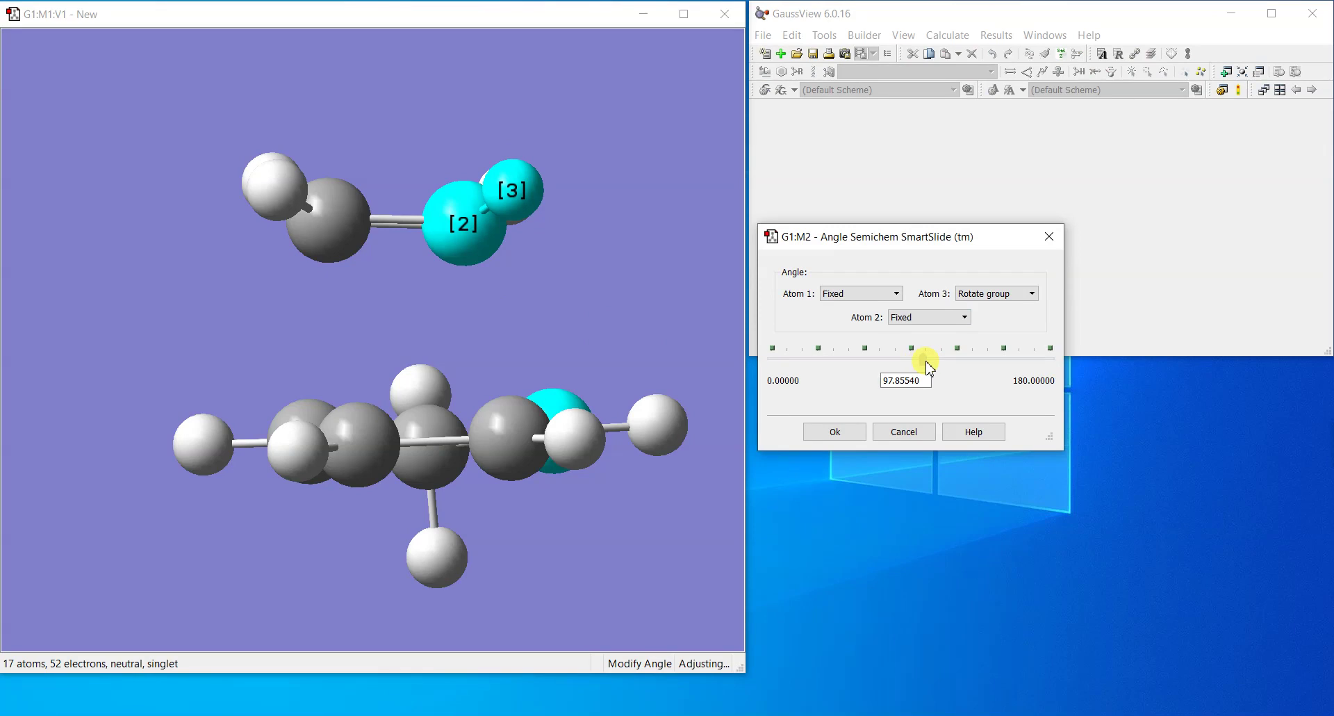
pyautogui.click(896, 427)
# Step: Add a weak single (dashed) bond between a ring carbon next to the CH2 group and the ethene carbon above it
pyautogui.moveTo(669, 340)
pyautogui.mouseDown()
pyautogui.moveTo(581, 349)
pyautogui.moveTo(583, 334)
pyautogui.moveTo(670, 341)
pyautogui.moveTo(661, 358)
pyautogui.mouseUp()
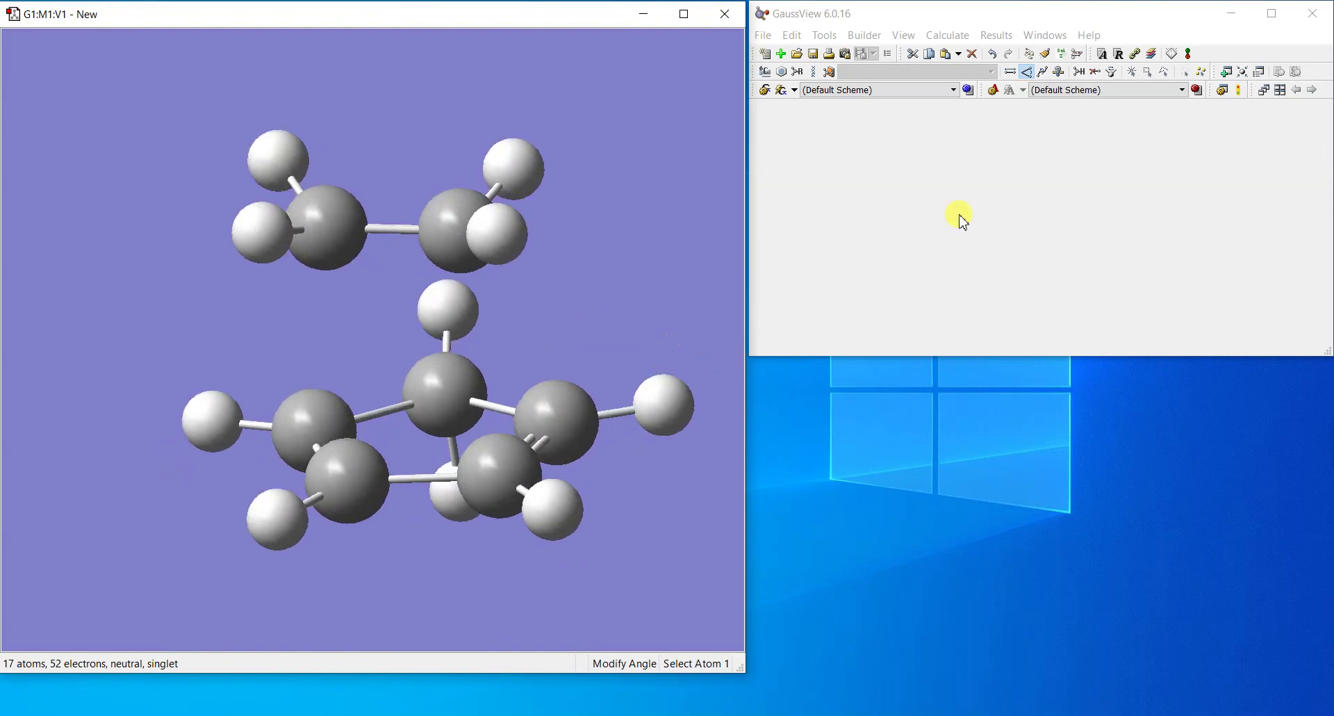
pyautogui.click(315, 393)
pyautogui.click(332, 258)
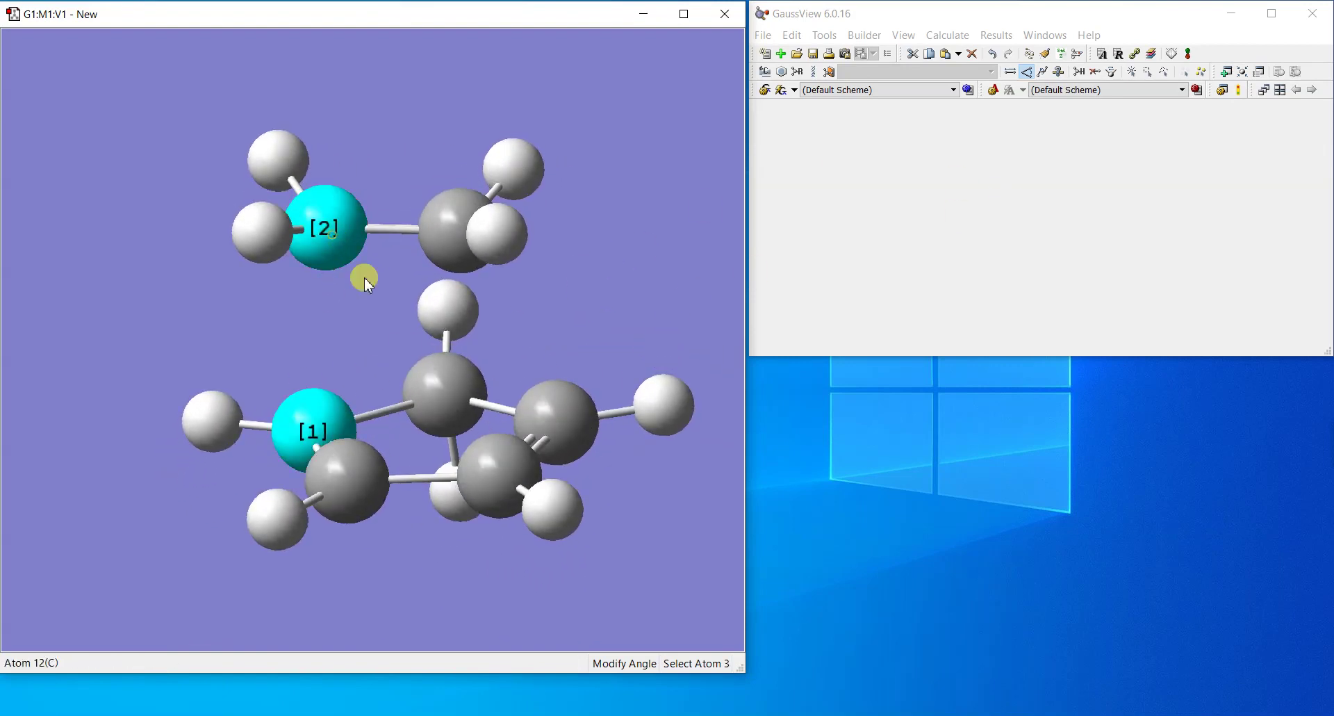
pyautogui.click(1010, 75)
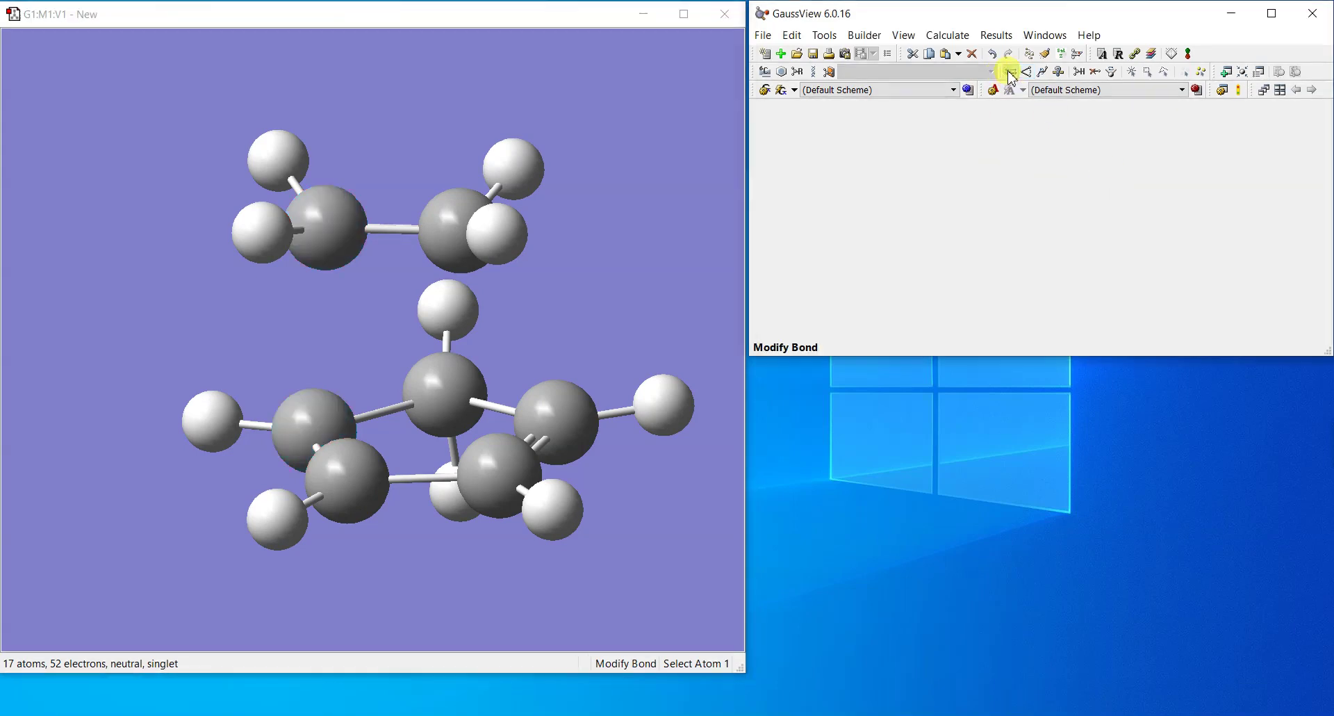
pyautogui.click(332, 404)
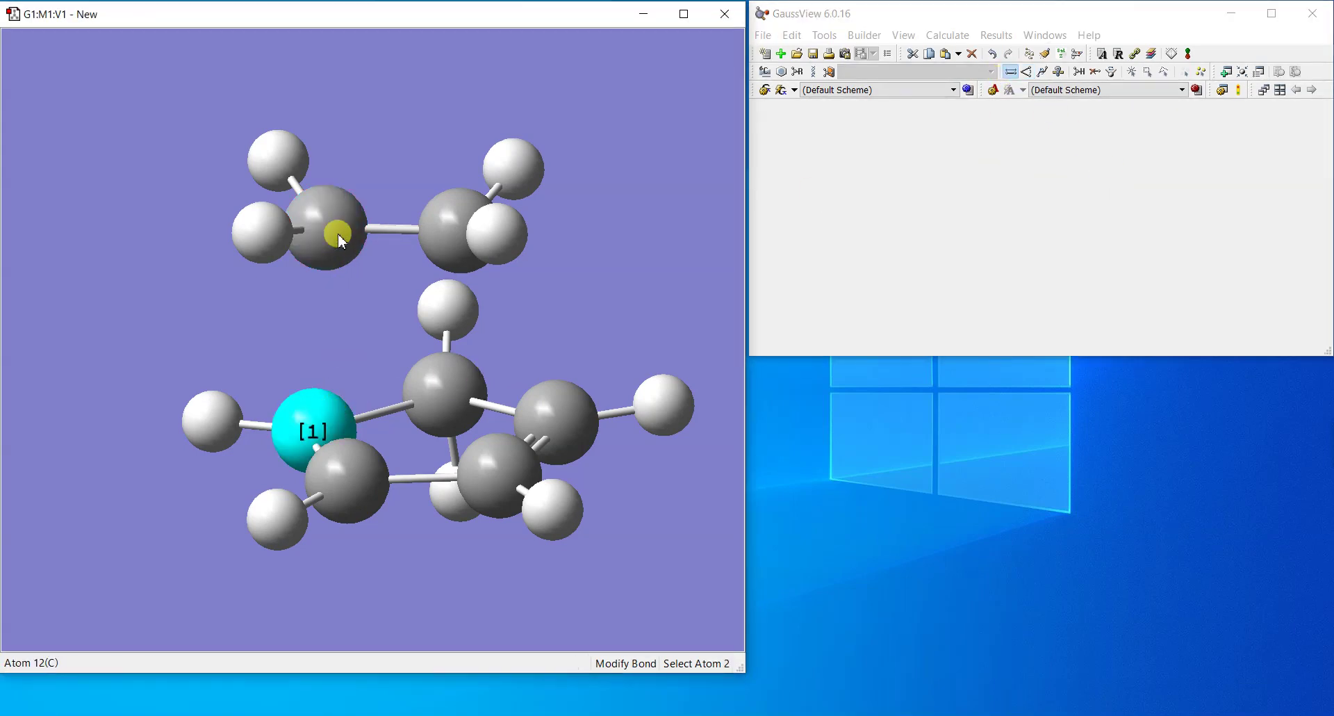
pyautogui.click(335, 234)
pyautogui.click(1072, 273)
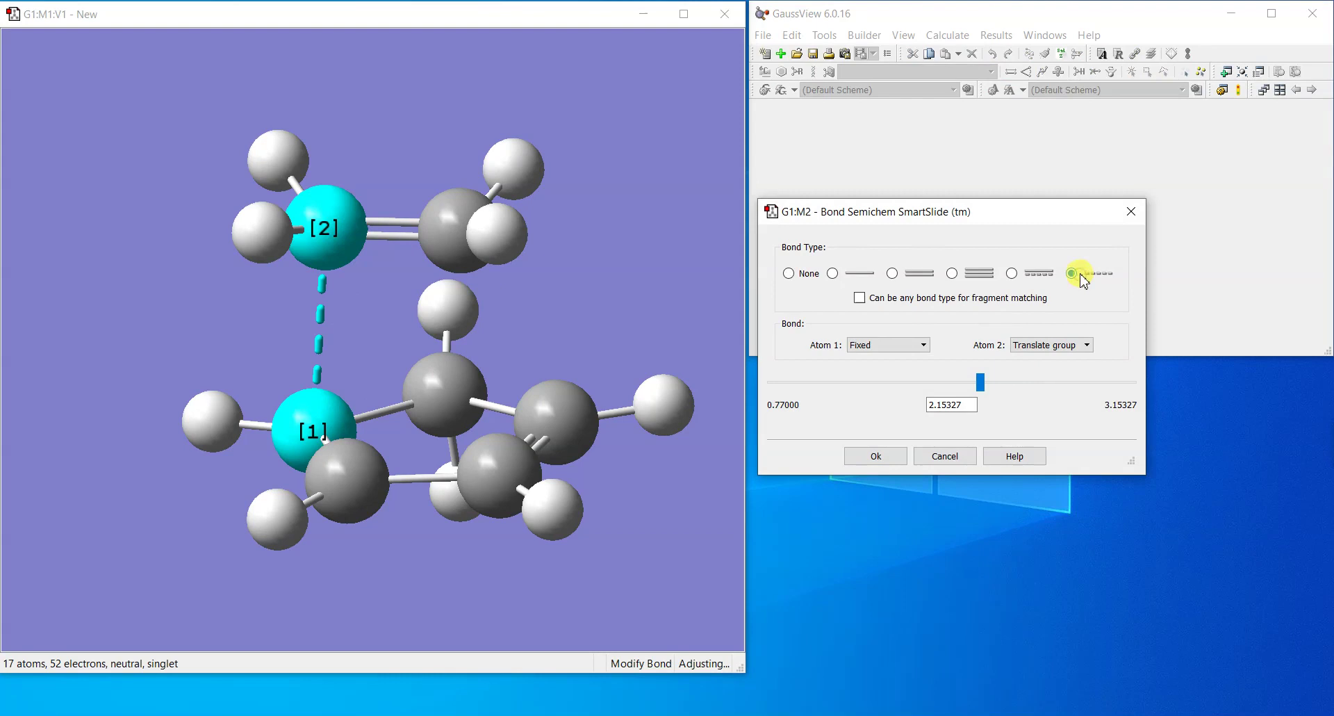
pyautogui.click(868, 456)
# Step: Add a weak single (dashed) bond between the second ethene carbon and the ring carbon on the other side of the CH2 group
pyautogui.moveTo(516, 296); pyautogui.dragTo(485, 243)
pyautogui.click(485, 243)
pyautogui.click(548, 403)
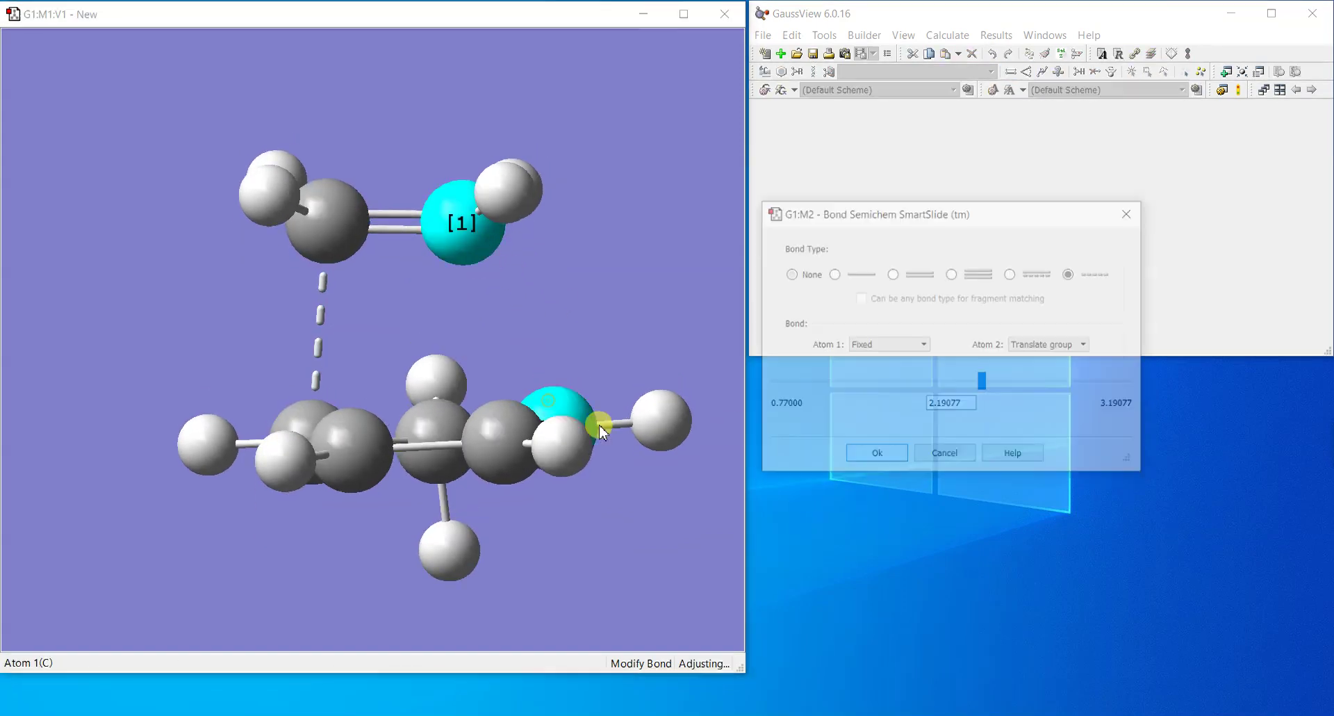
pyautogui.click(1072, 273)
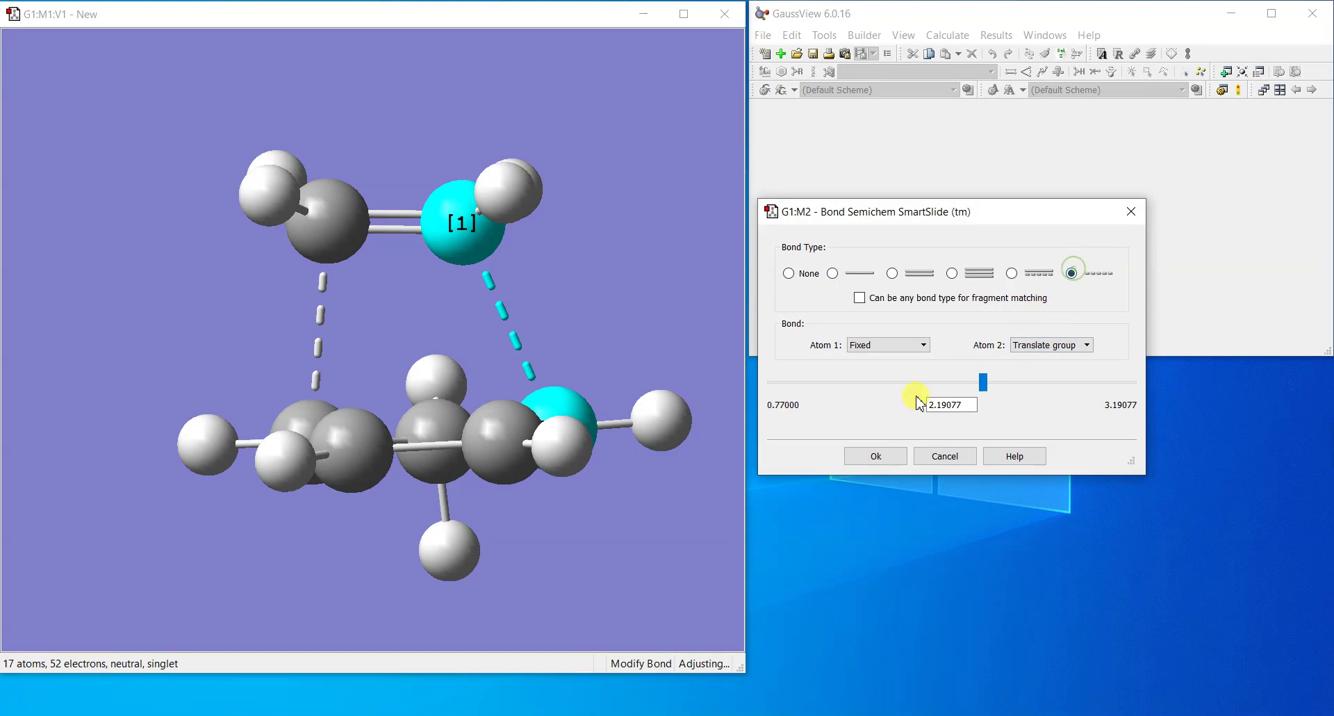
pyautogui.click(874, 455)
# Step: Examine the transition state guess from several angles, checking both forming bonds and the orientation of the hydrogens
pyautogui.moveTo(685, 397); pyautogui.dragTo(548, 310)
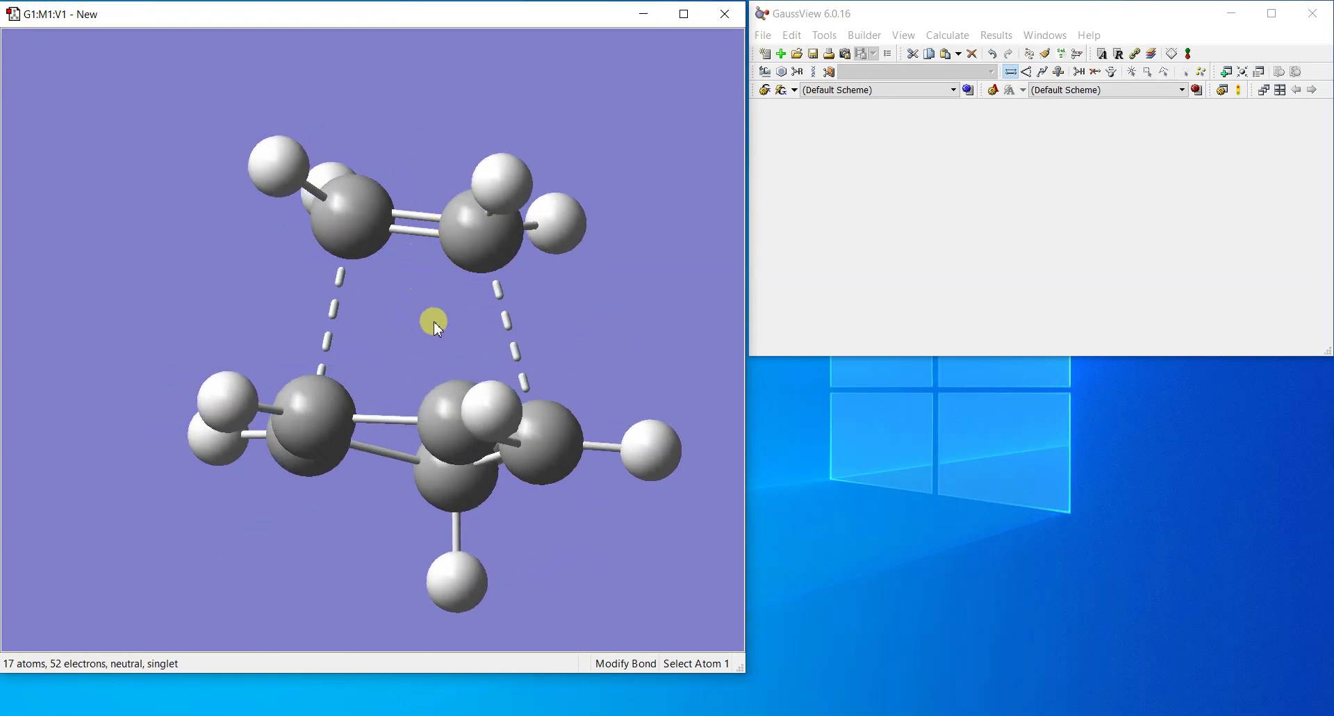
pyautogui.moveTo(602, 285); pyautogui.dragTo(592, 352)
pyautogui.moveTo(318, 415); pyautogui.dragTo(288, 415)
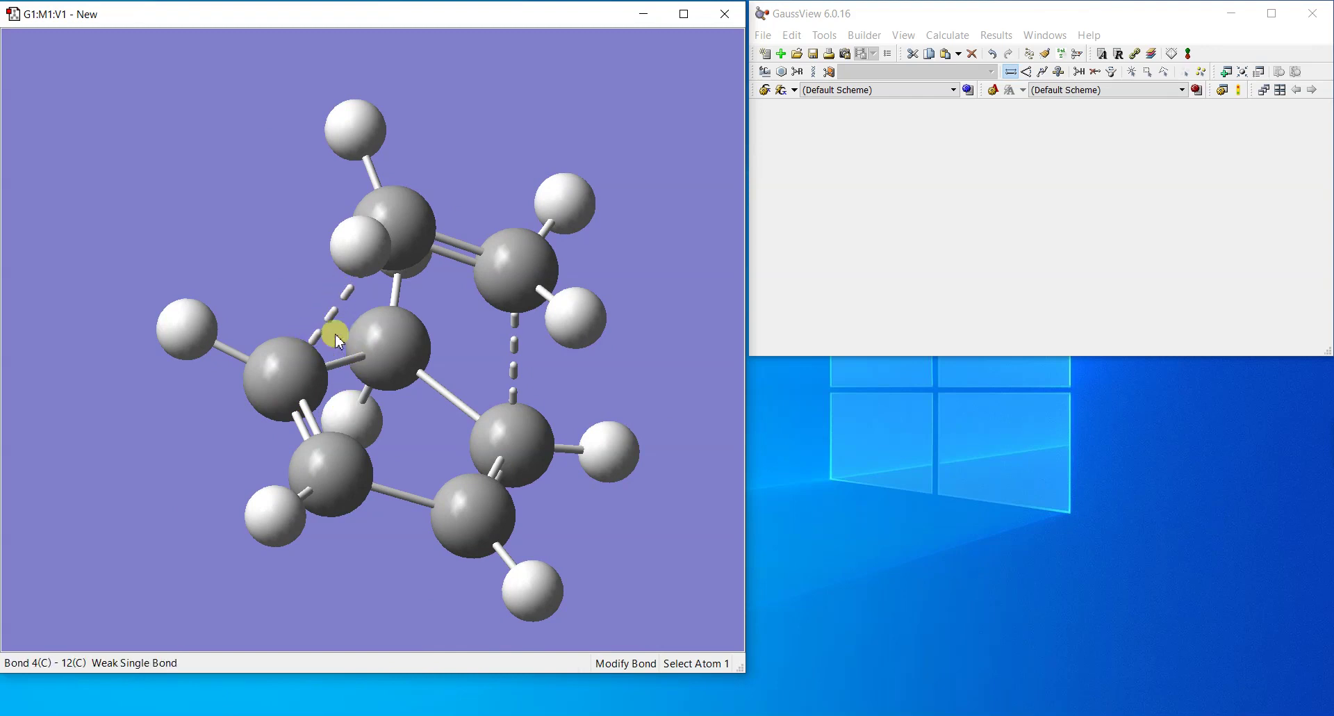
pyautogui.moveTo(336, 334); pyautogui.dragTo(472, 447)
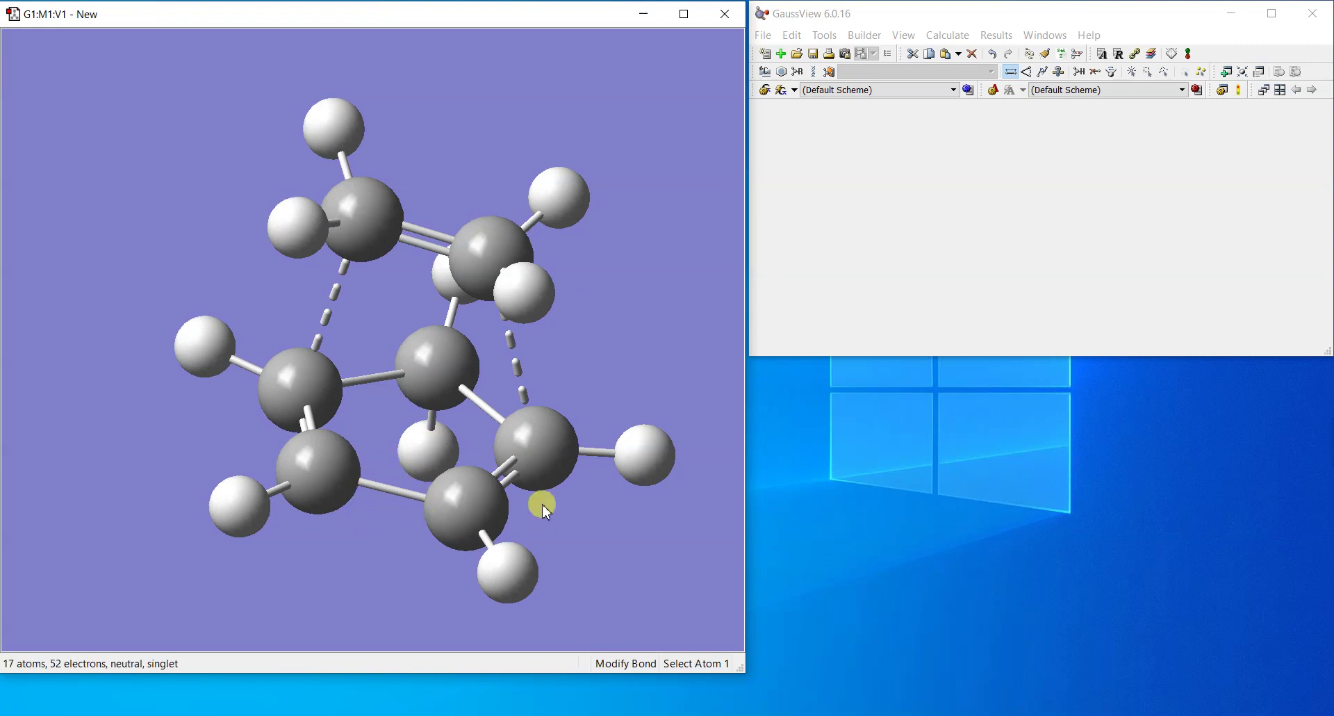
pyautogui.moveTo(541, 503); pyautogui.dragTo(457, 448)
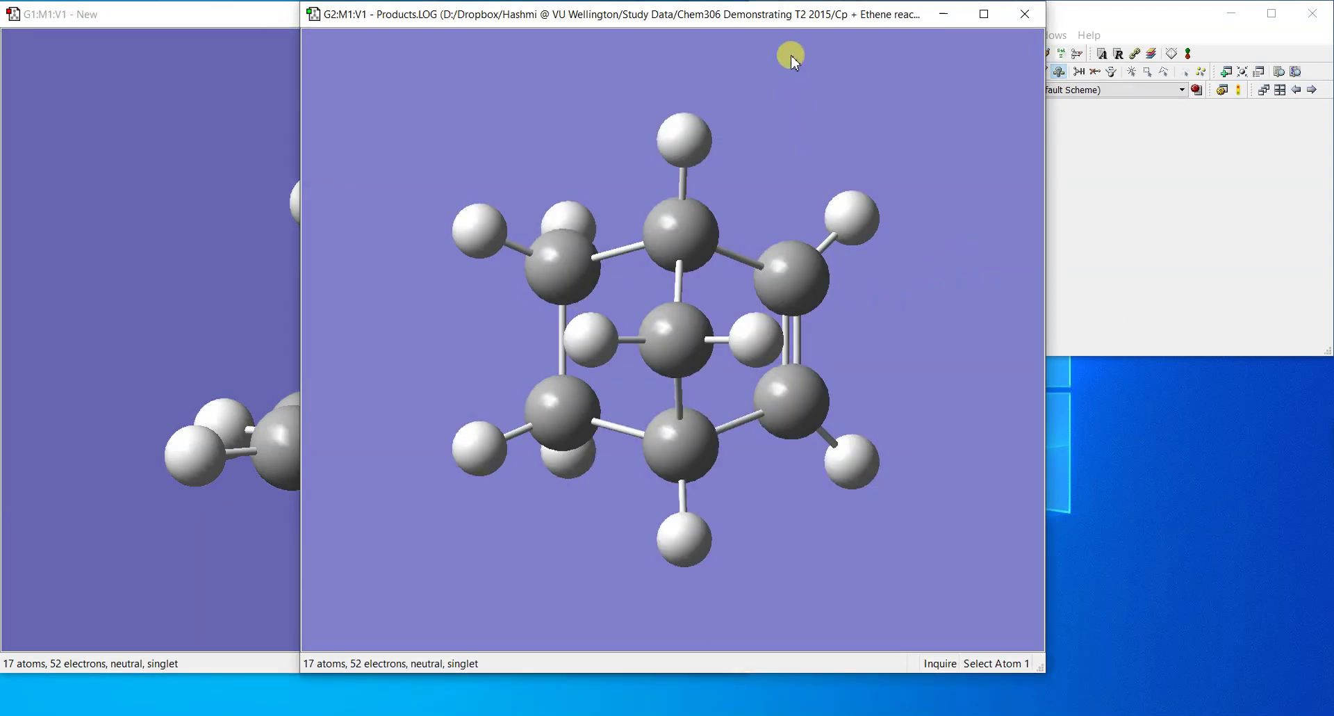
# Step: Compare the transition state guess side by side with the Products.LOG structure in matching orientations, and close the product model
pyautogui.moveTo(792, 20); pyautogui.dragTo(1092, 25)
pyautogui.moveTo(1067, 202); pyautogui.dragTo(986, 381)
pyautogui.click(490, 495)
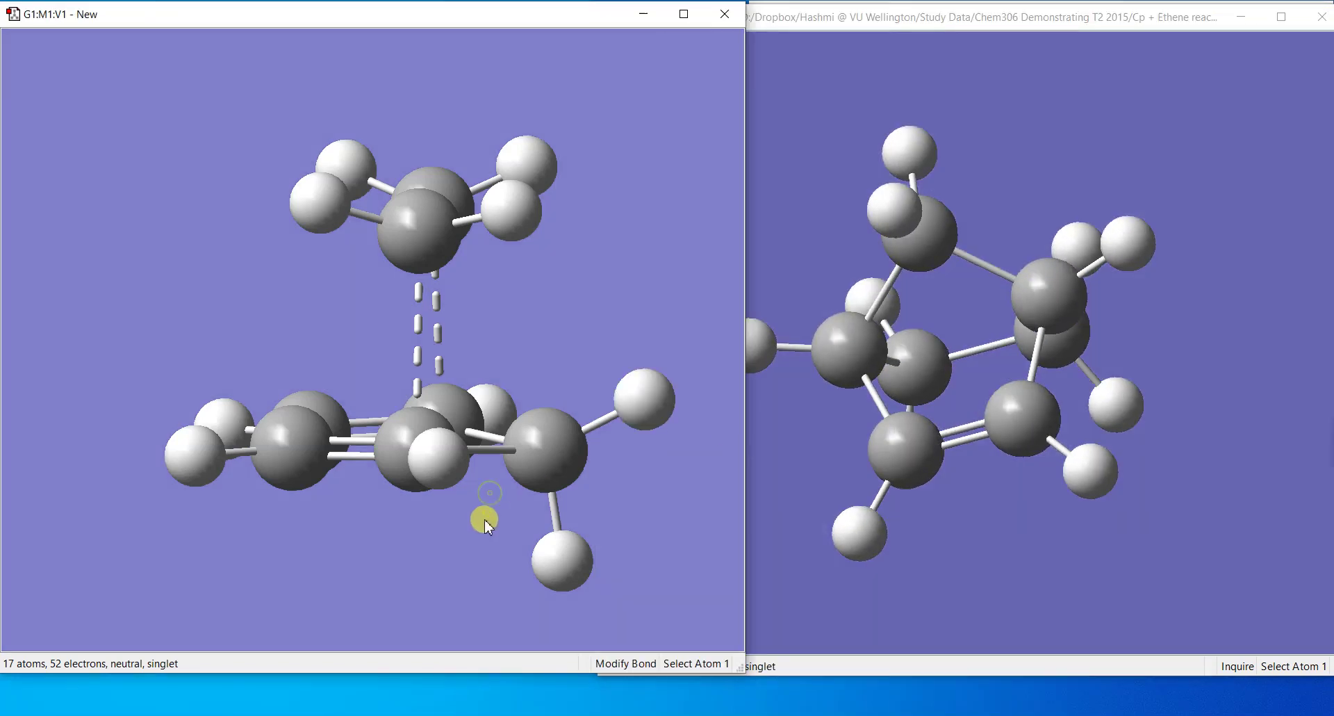
pyautogui.moveTo(500, 441); pyautogui.dragTo(352, 453)
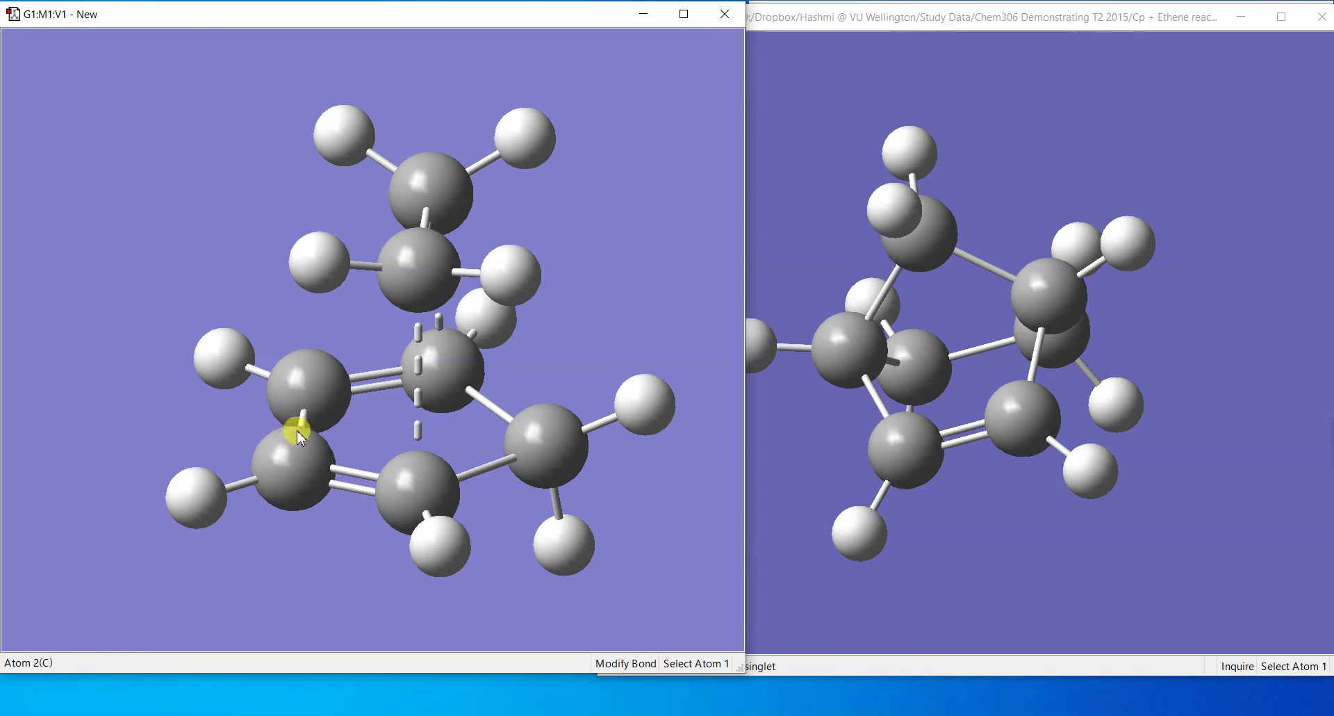
pyautogui.click(1057, 399)
pyautogui.moveTo(1051, 443); pyautogui.dragTo(959, 438)
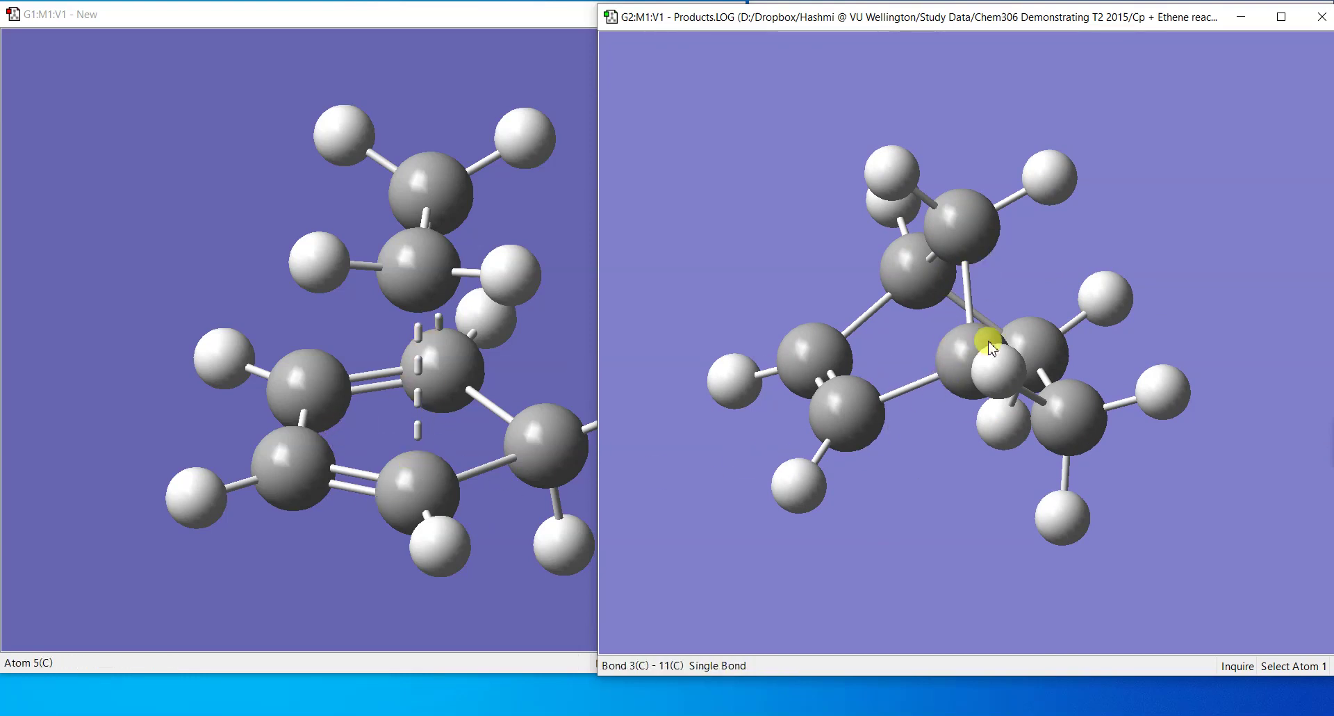
pyautogui.moveTo(987, 339); pyautogui.dragTo(988, 278)
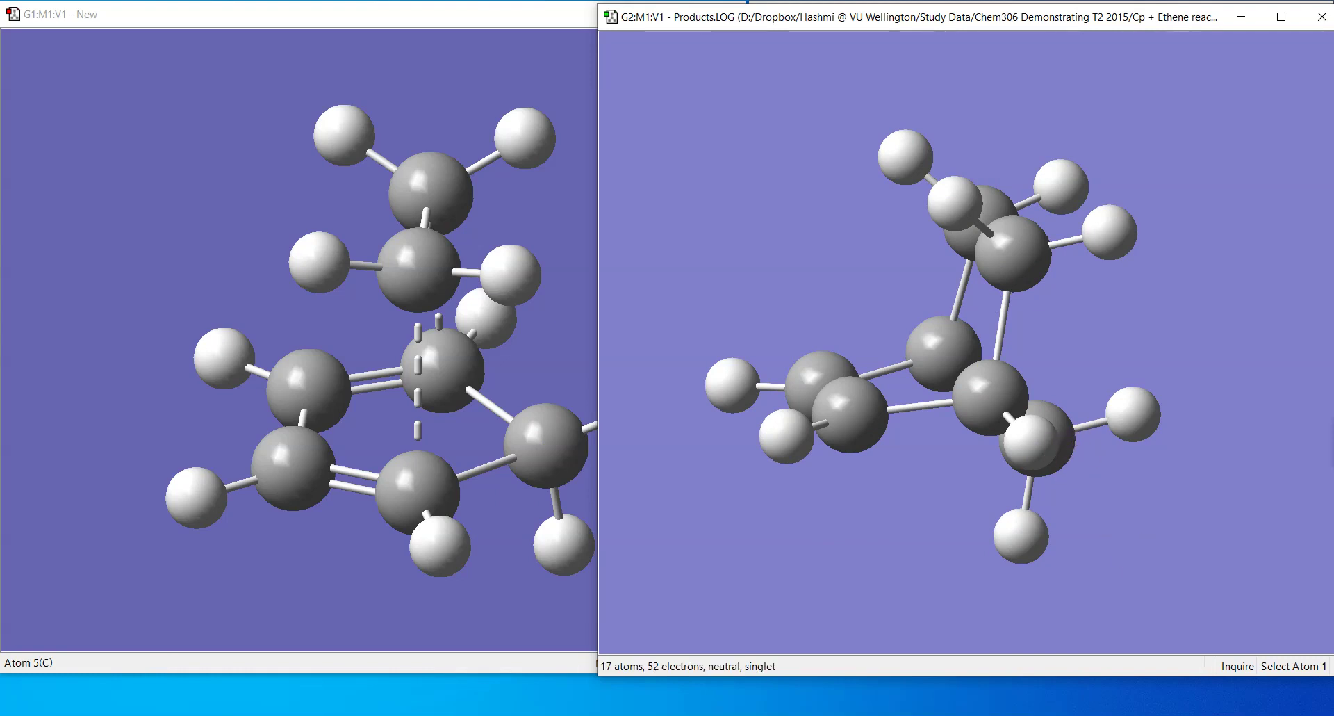
pyautogui.click(1320, 19)
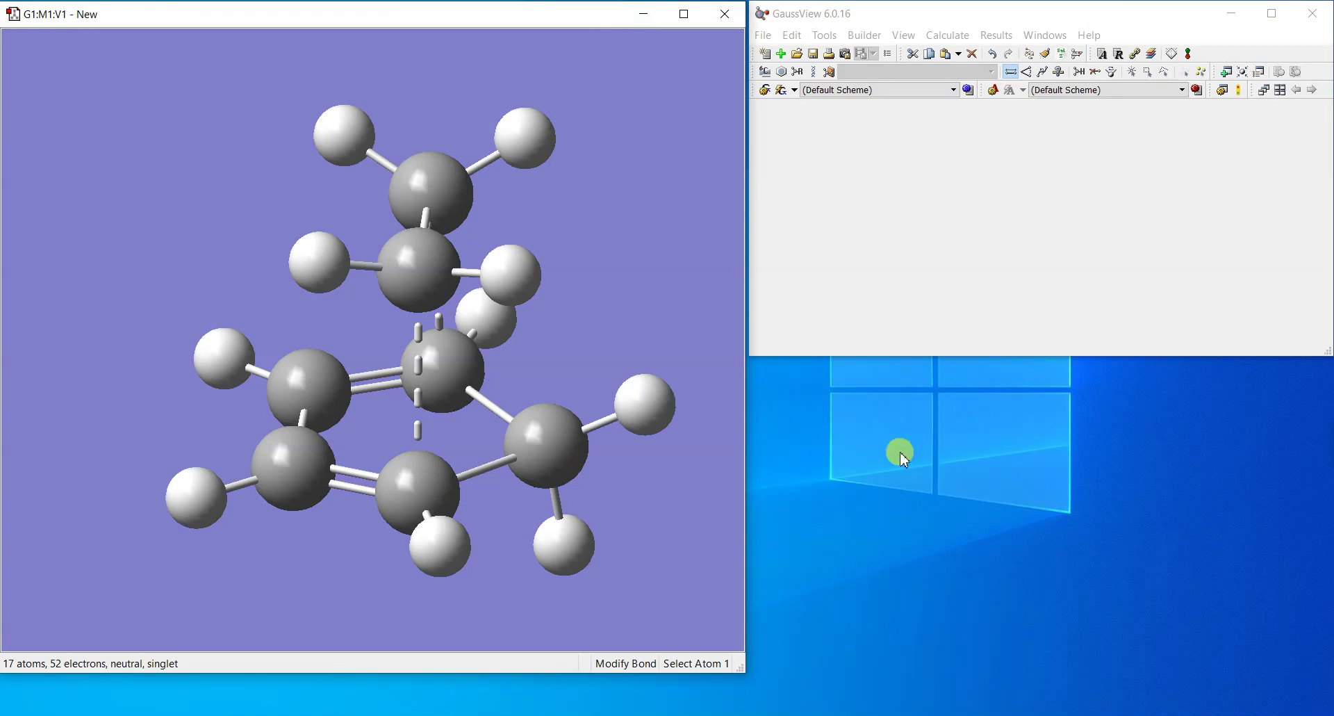
# Step: Set up a Gaussian Opt+Freq job that optimizes to a TS (Berny) with force constants calculated at the first point
pyautogui.click(944, 36)
pyautogui.click(965, 55)
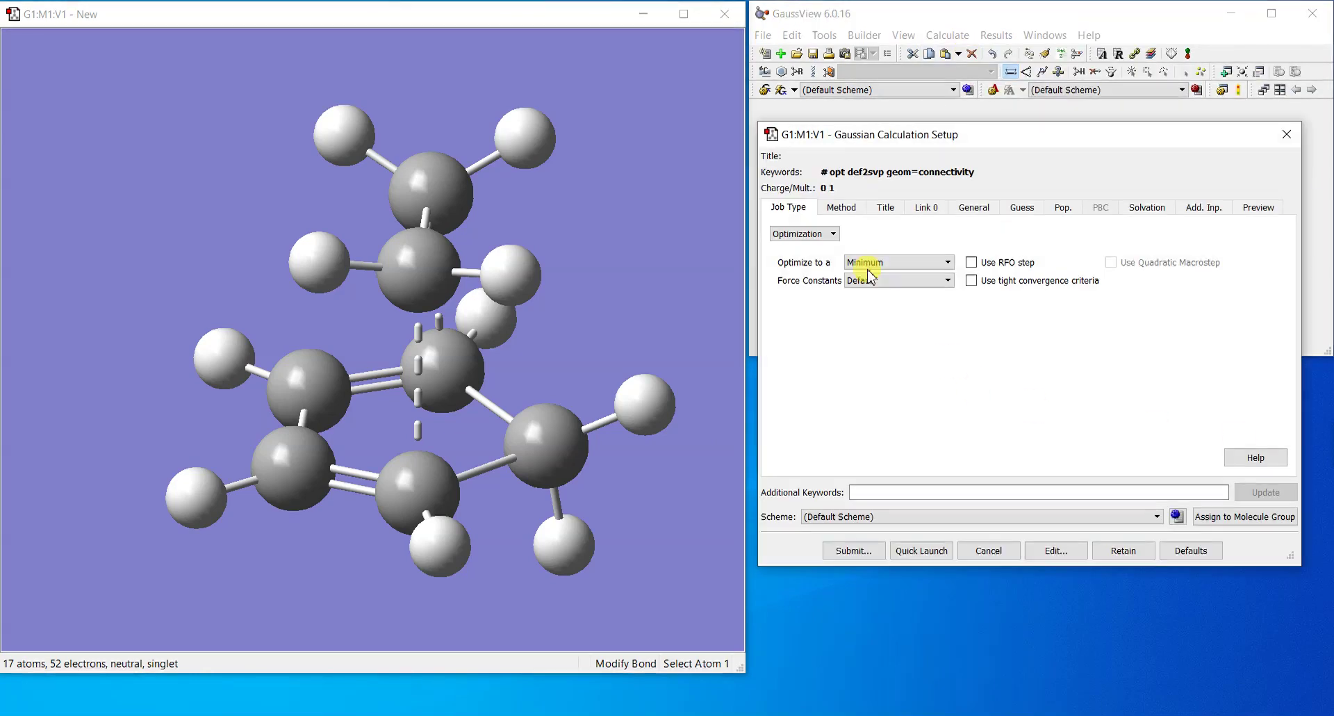
pyautogui.click(817, 234)
pyautogui.click(817, 237)
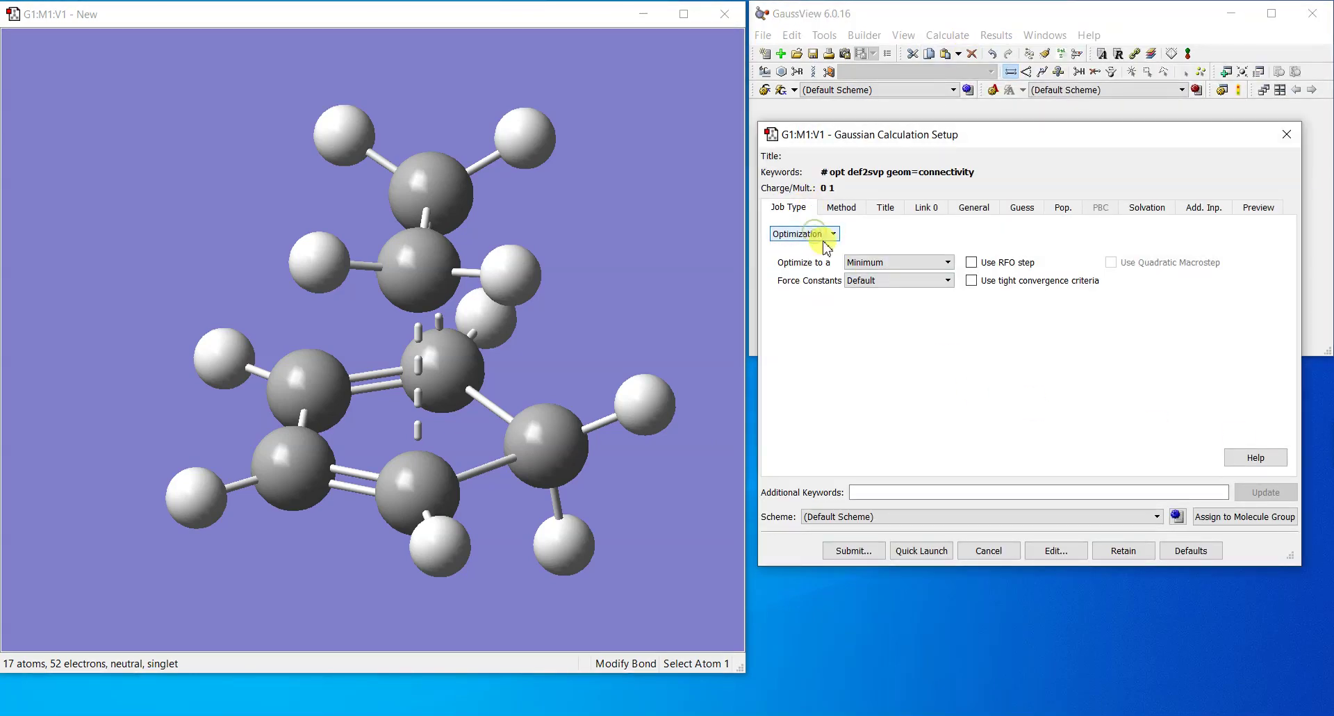
pyautogui.click(813, 236)
pyautogui.click(823, 285)
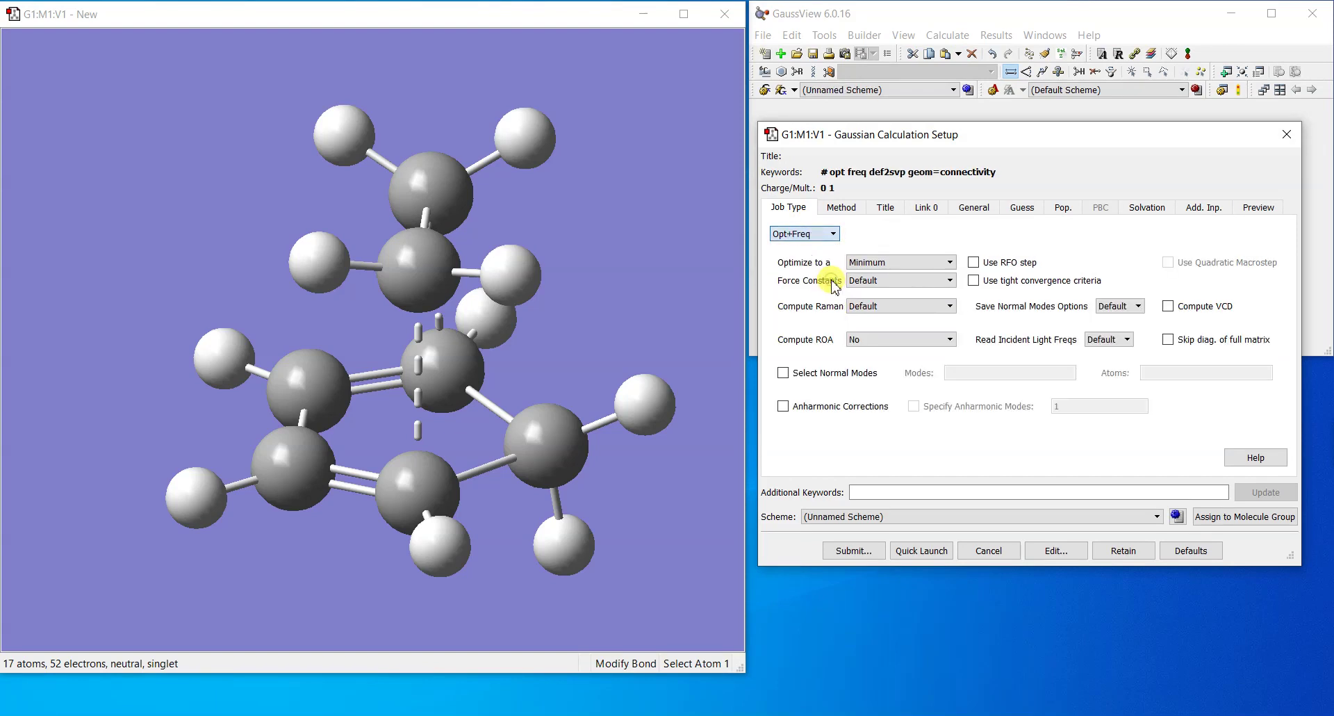
pyautogui.click(888, 264)
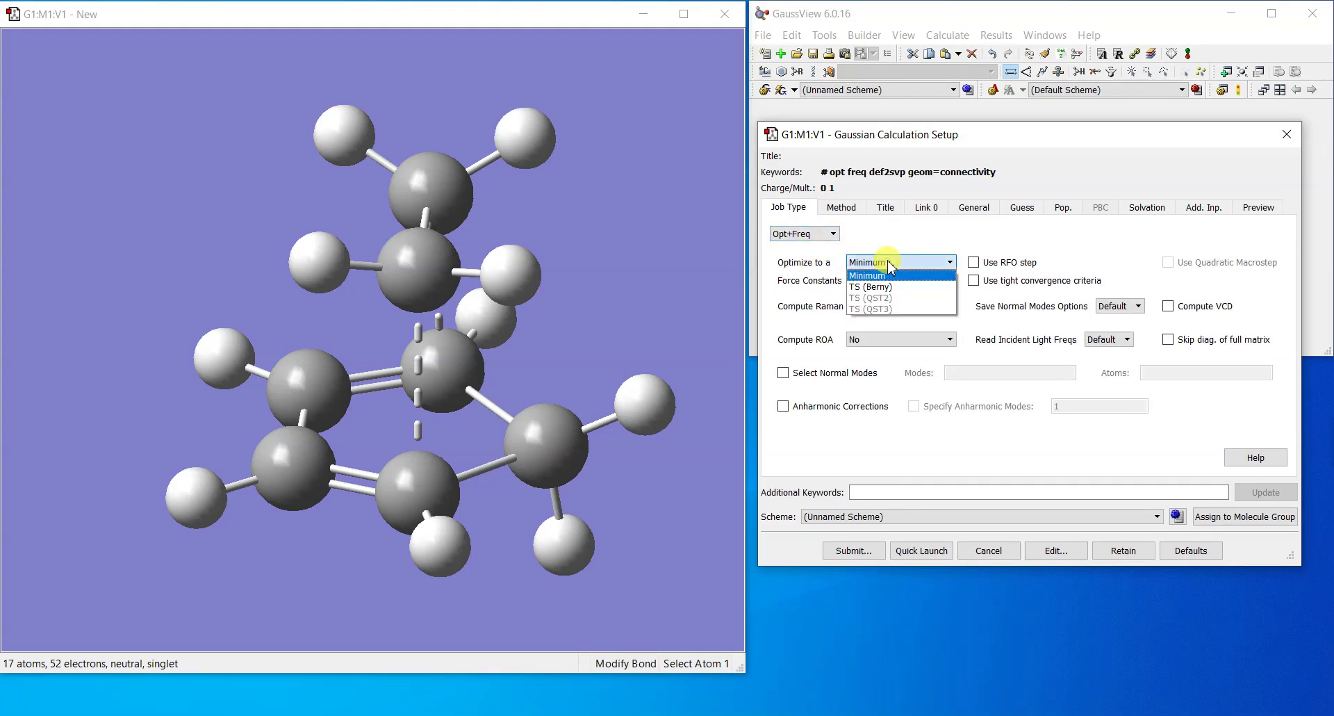
pyautogui.click(897, 287)
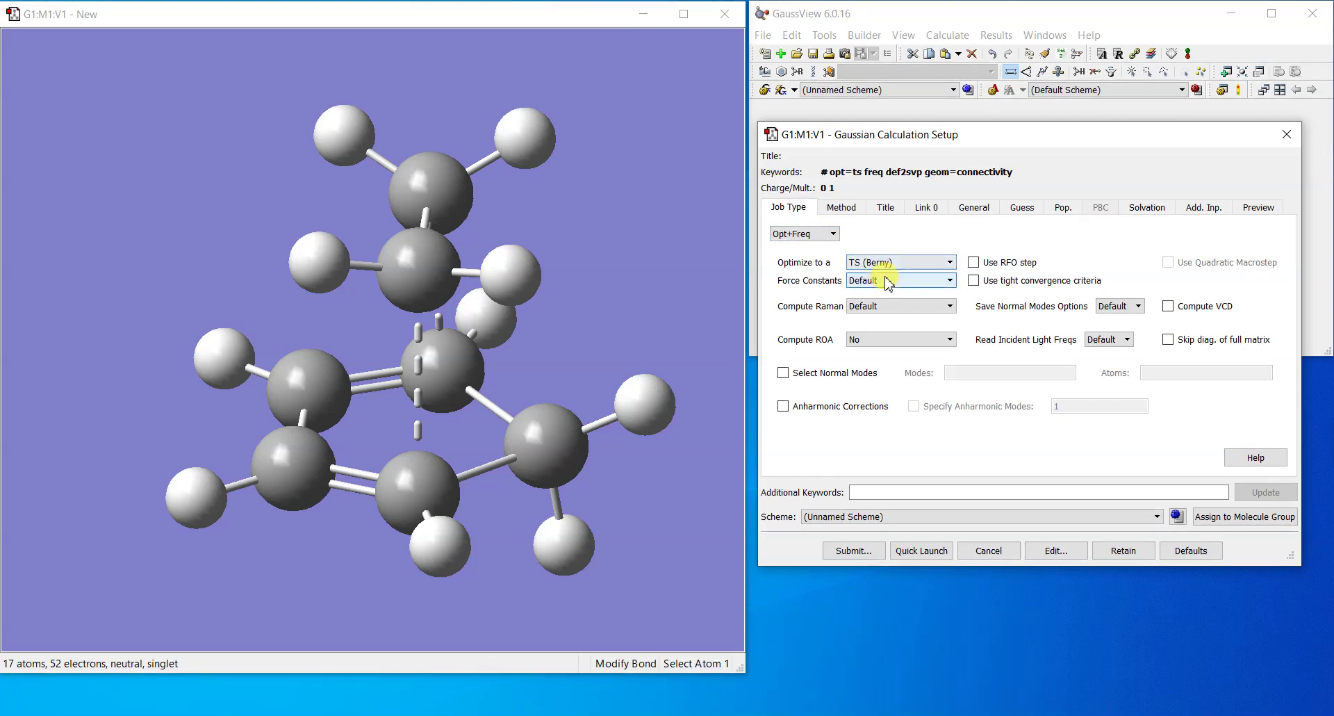
pyautogui.click(888, 280)
pyautogui.click(896, 305)
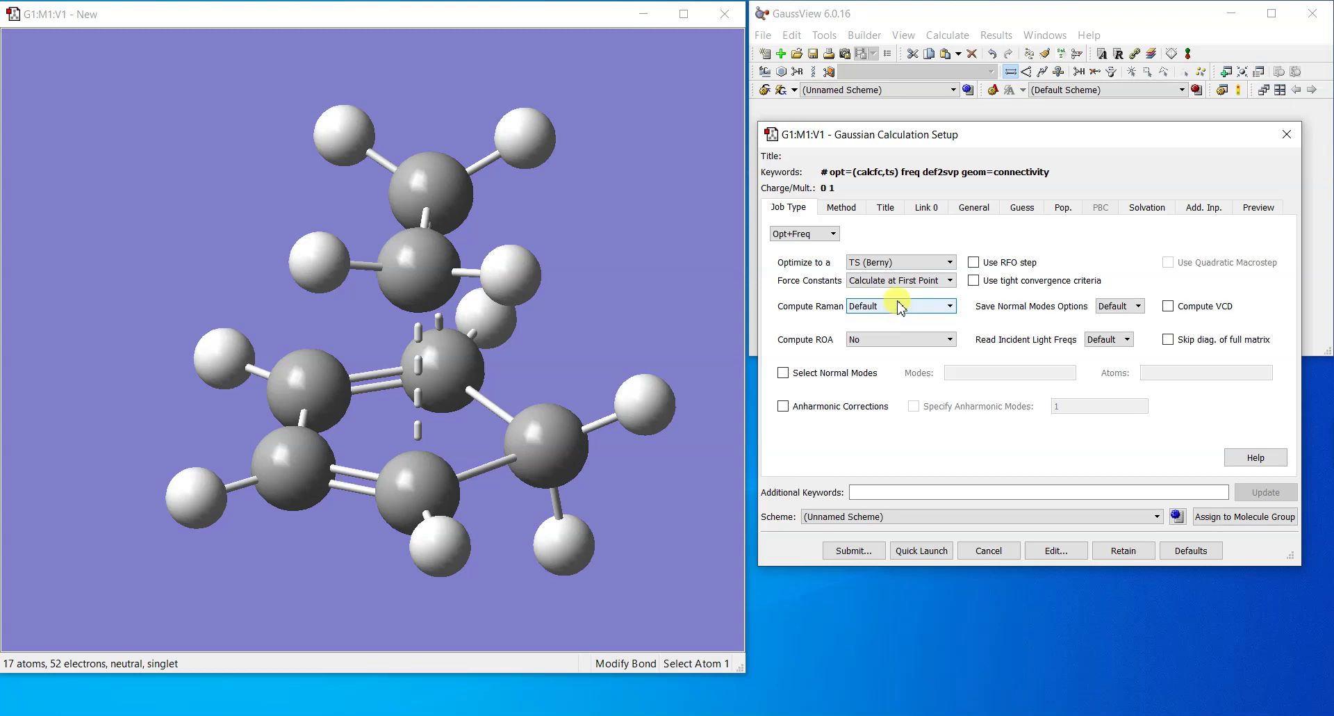
# Step: Set the calculation method to Hartree-Fock with the 3-21G basis set
pyautogui.click(839, 219)
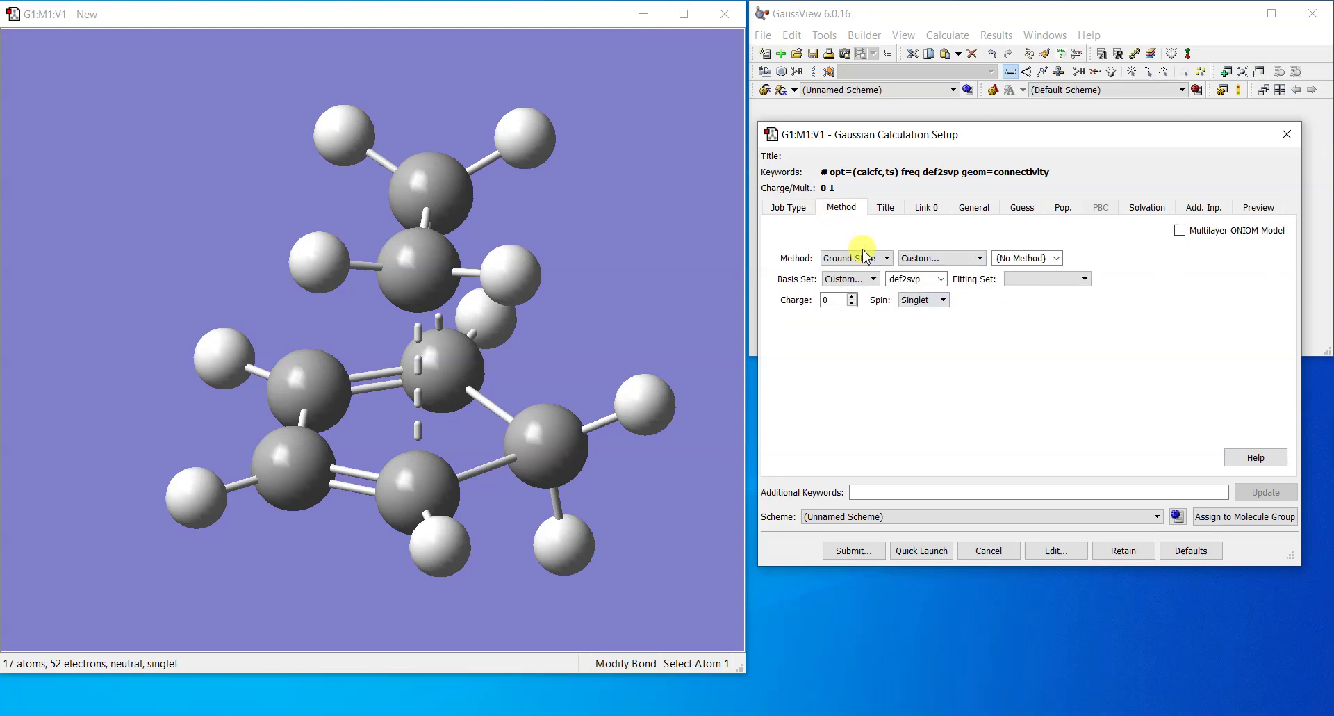
pyautogui.click(904, 260)
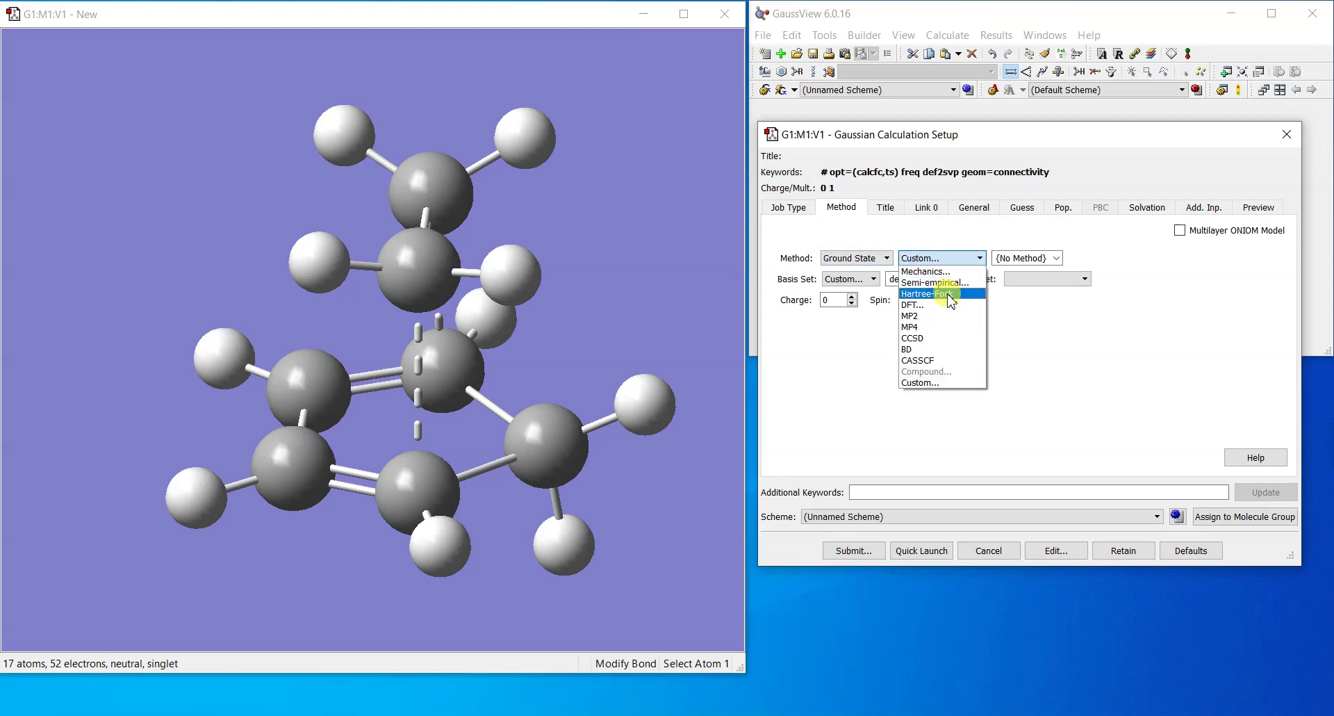
pyautogui.click(946, 294)
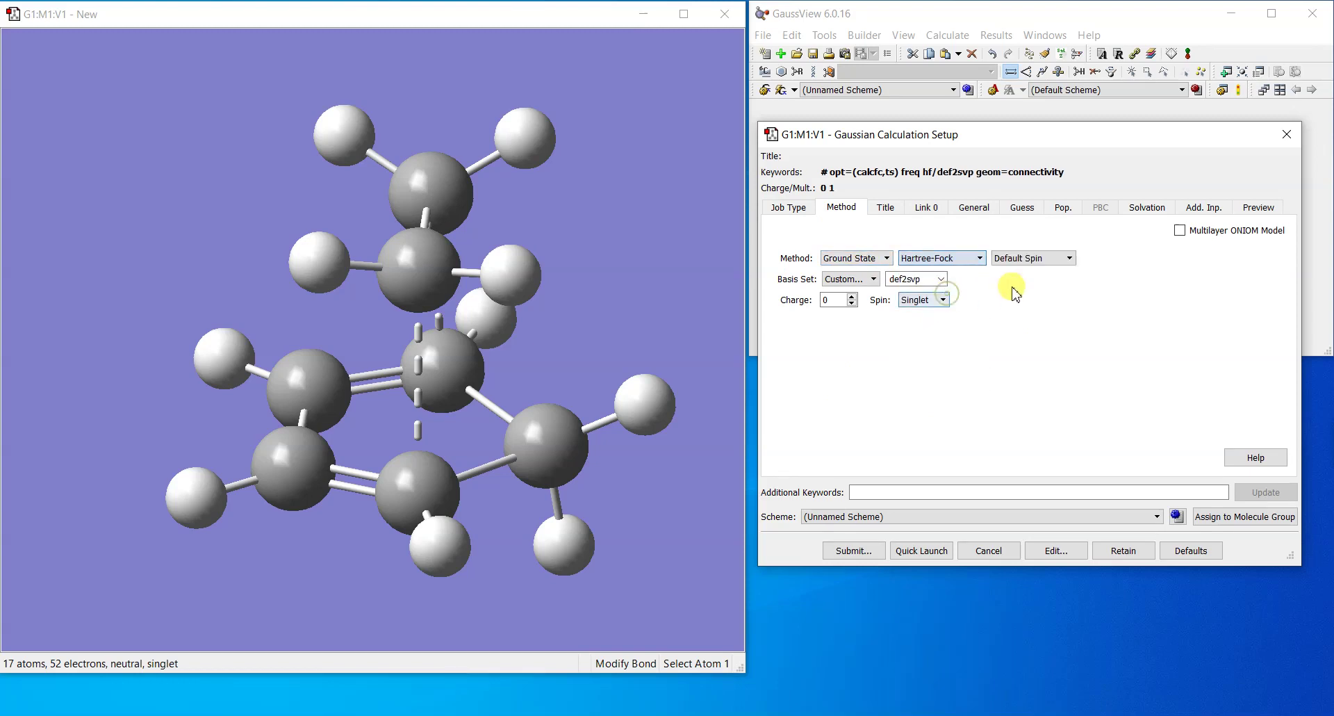
pyautogui.click(865, 281)
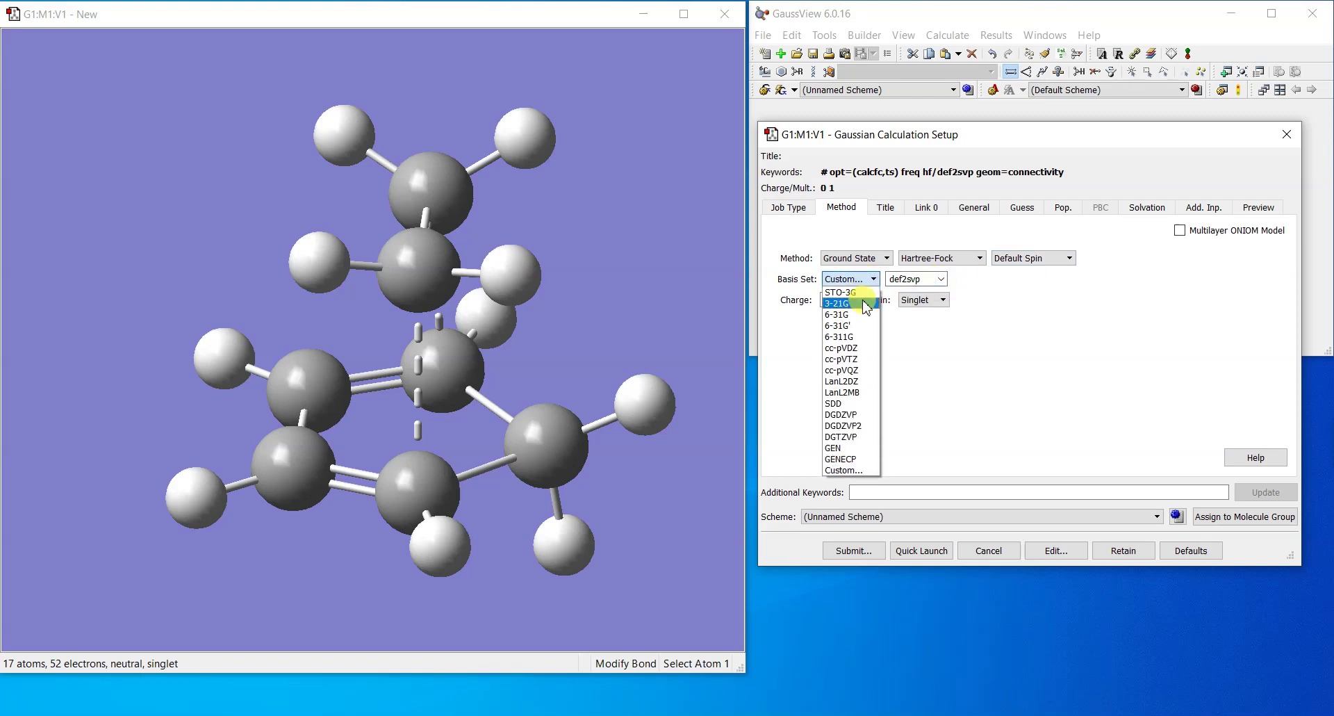
pyautogui.click(868, 303)
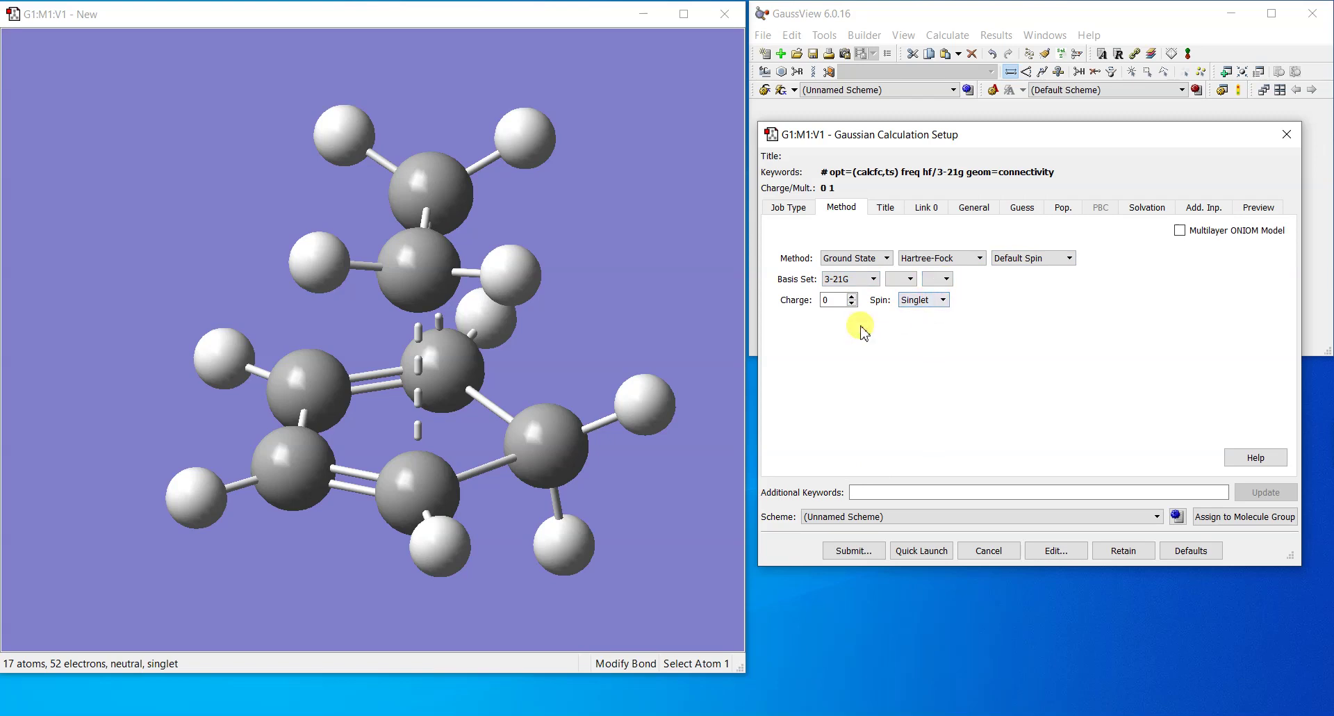
# Step: Set the shared processors to 4 and add opt=noeigentest as an additional keyword
pyautogui.click(884, 208)
pyautogui.click(923, 211)
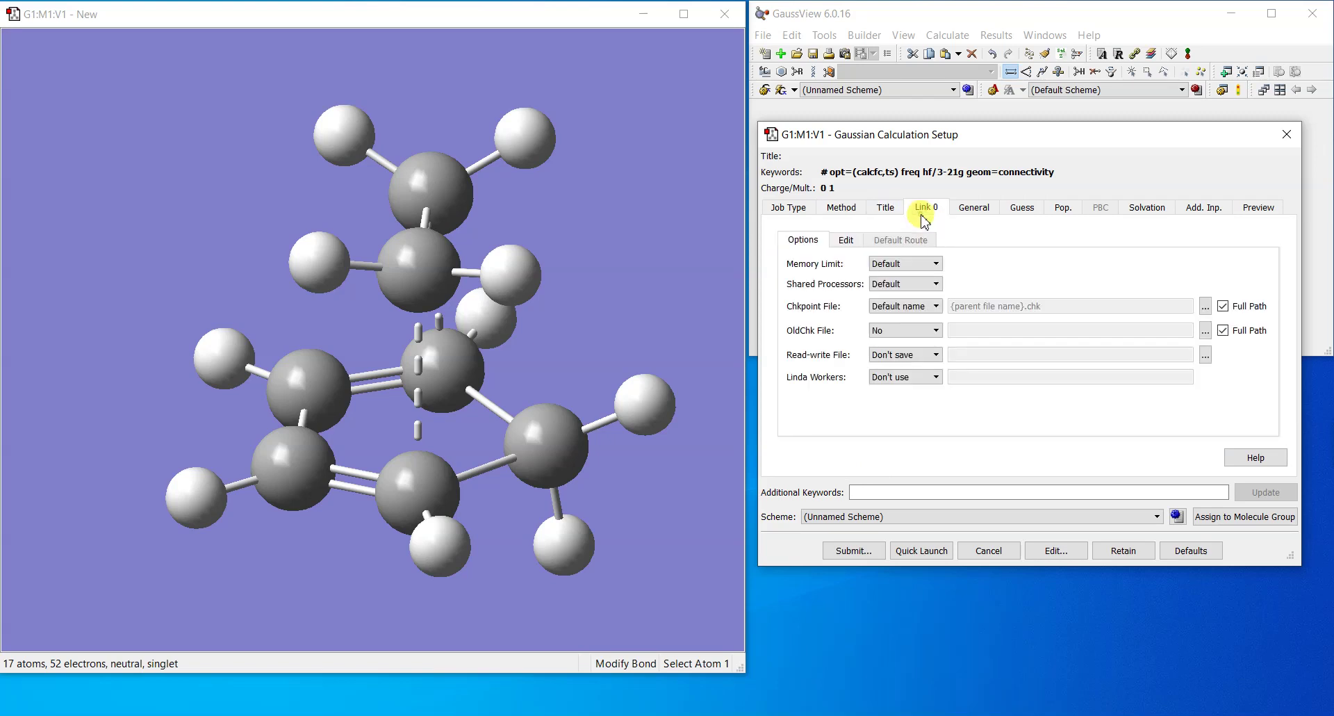
pyautogui.click(918, 286)
pyautogui.click(906, 341)
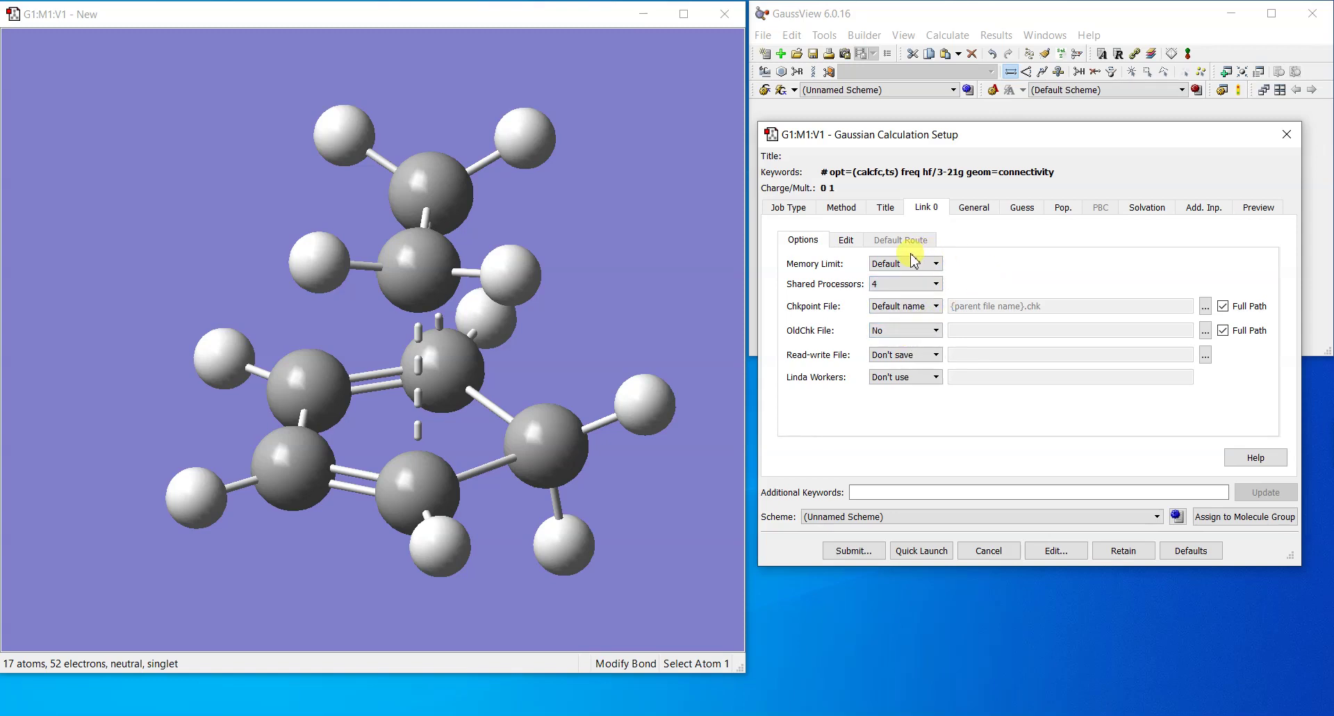
pyautogui.click(892, 490)
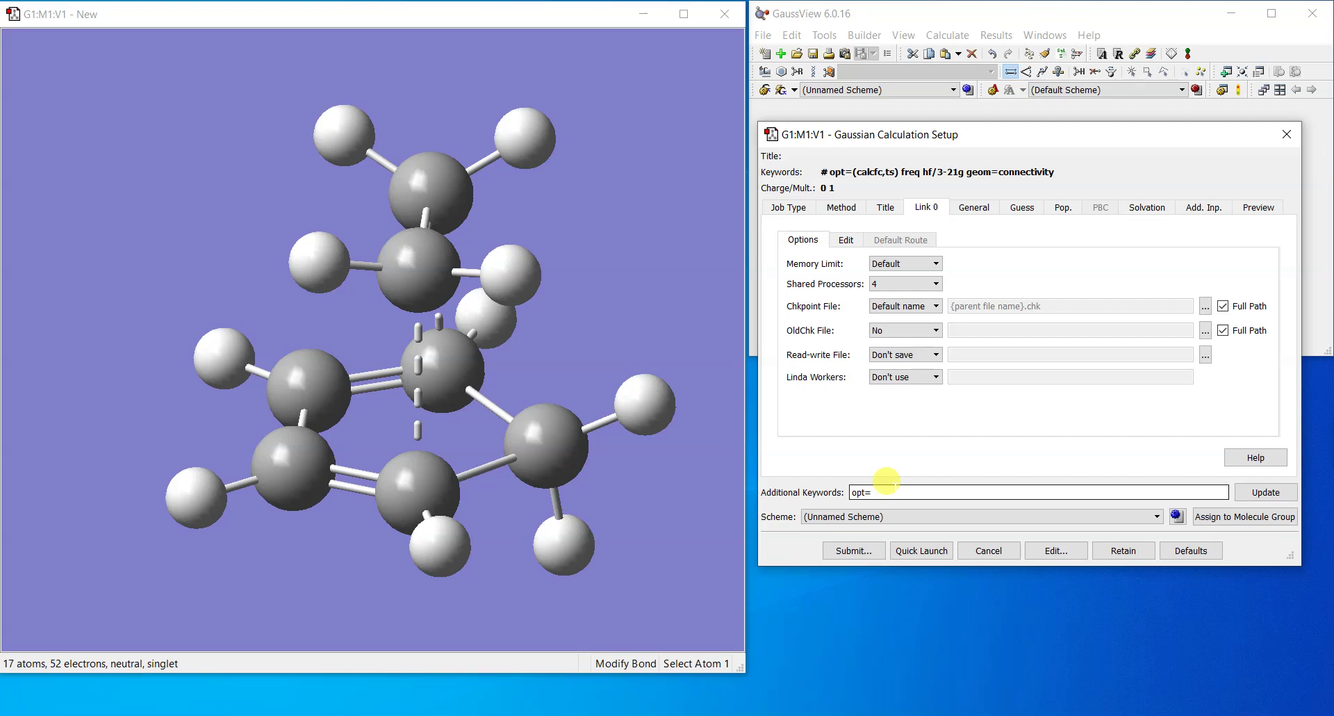
pyautogui.write('noeigente')
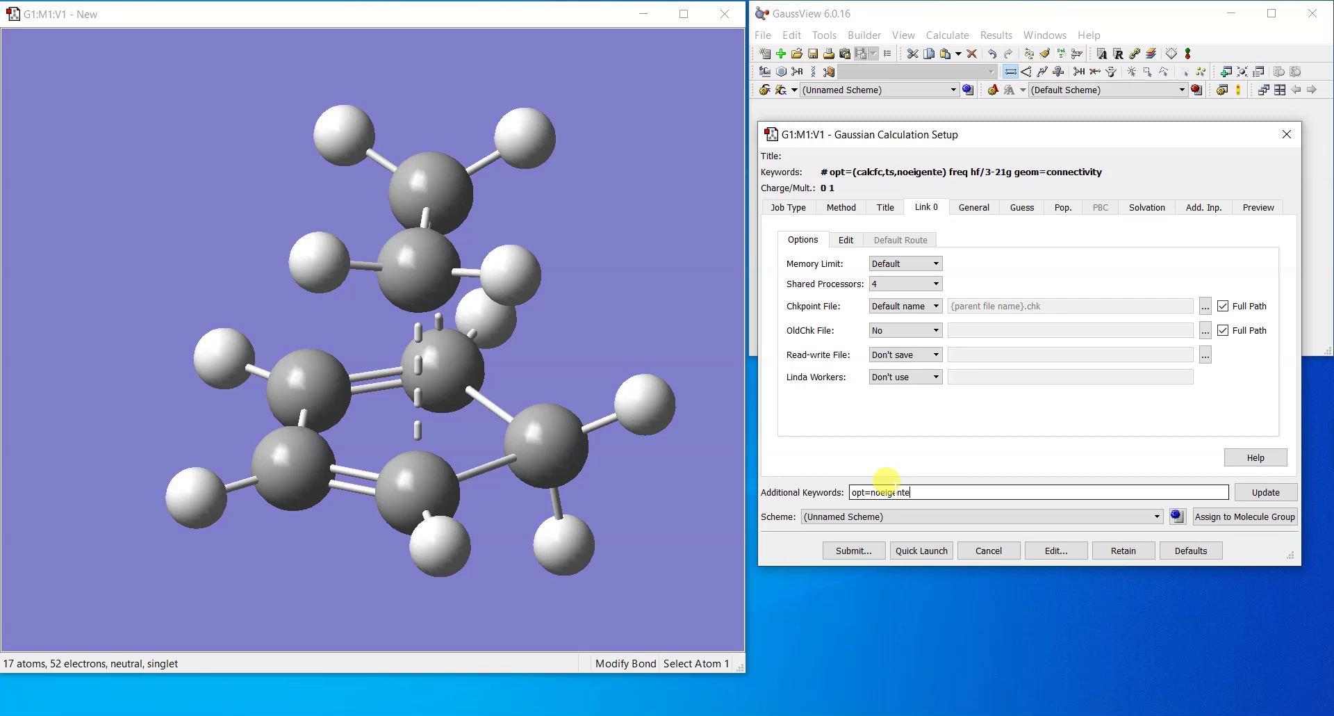
pyautogui.write('st')
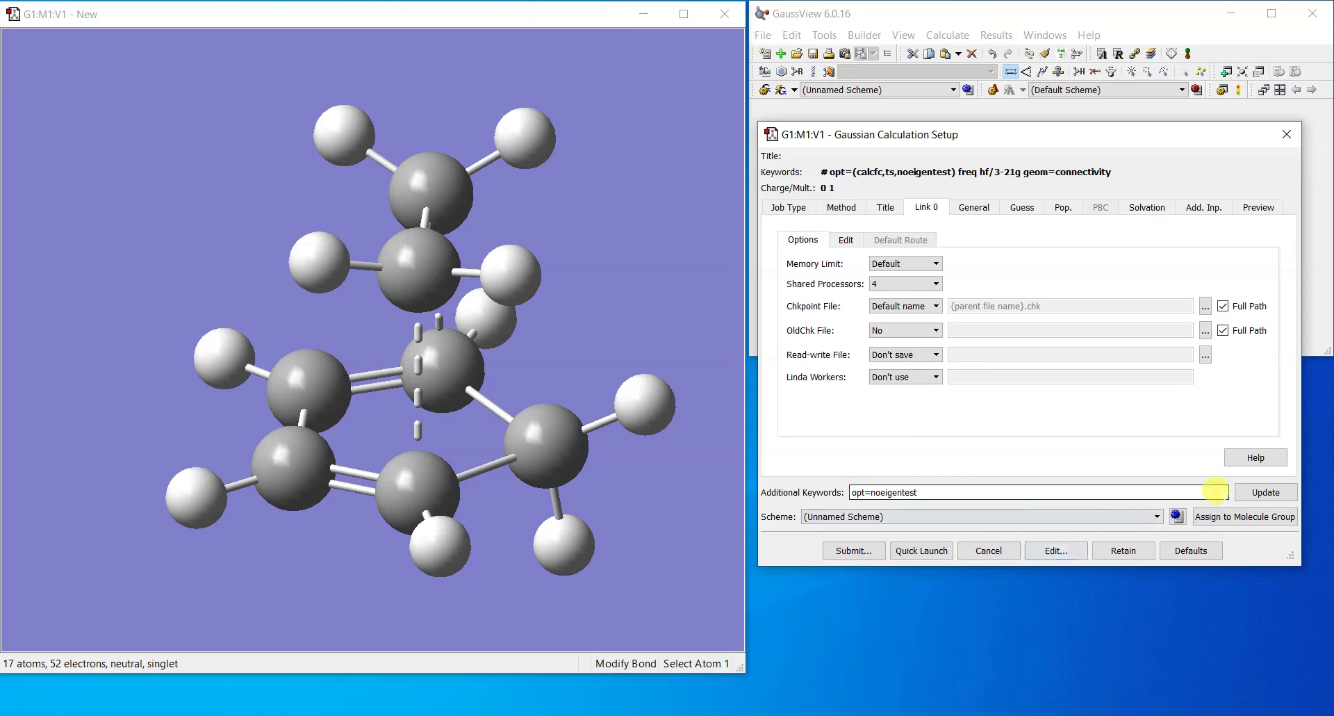
# Step: Save the Gaussian input file as TS in the Diels-Alder folder, opening its text for review and closing it again
pyautogui.click(1070, 553)
pyautogui.click(1048, 383)
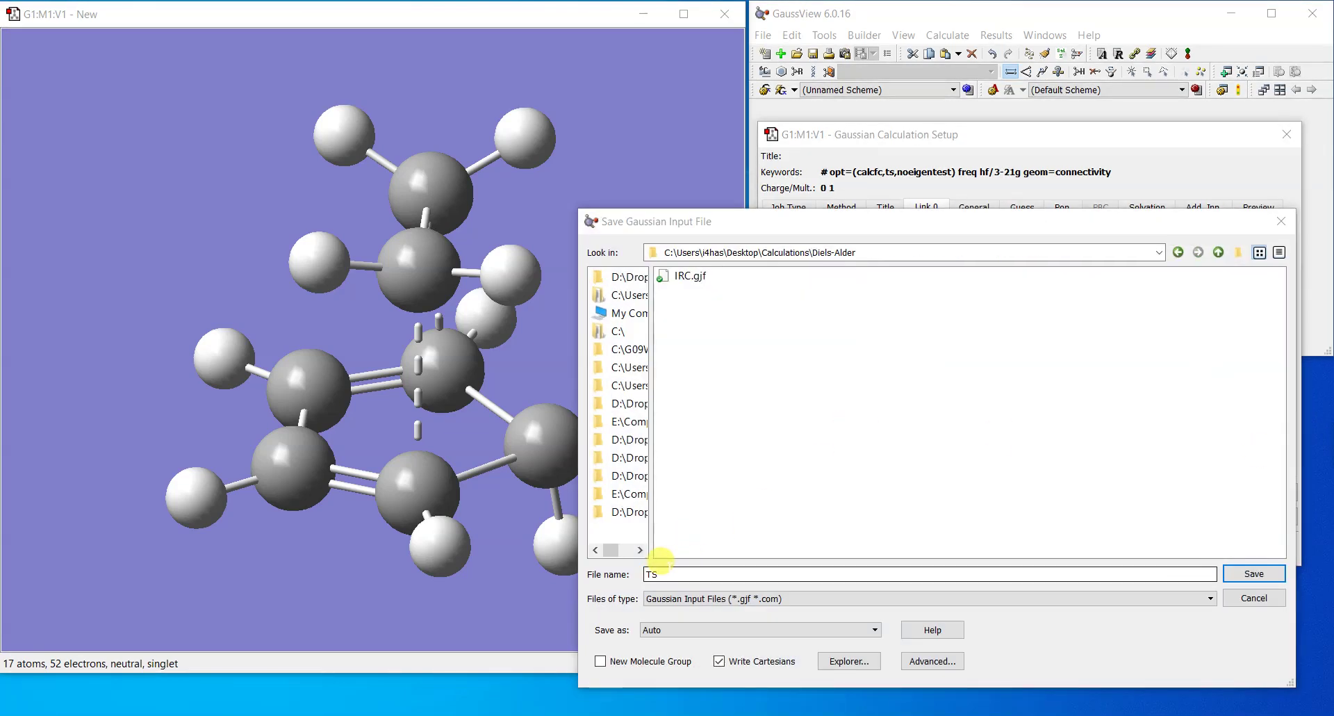
pyautogui.click(1235, 573)
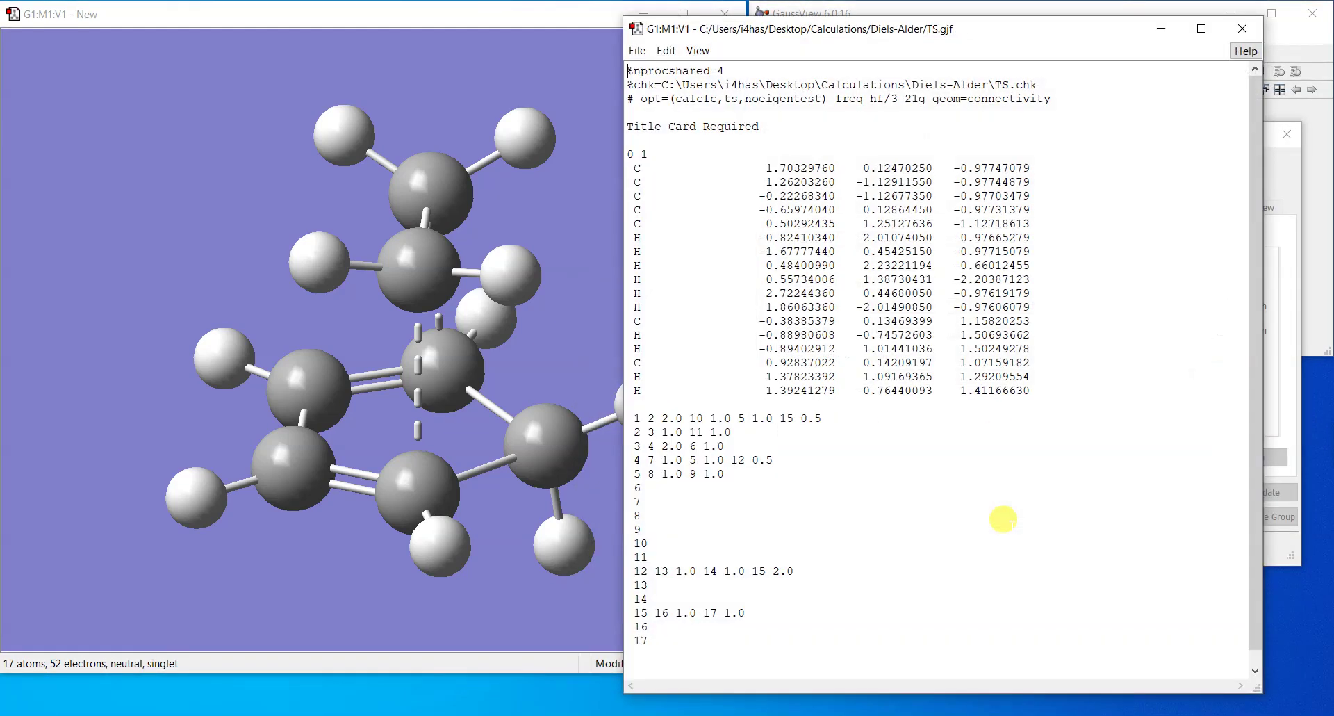
pyautogui.click(1239, 30)
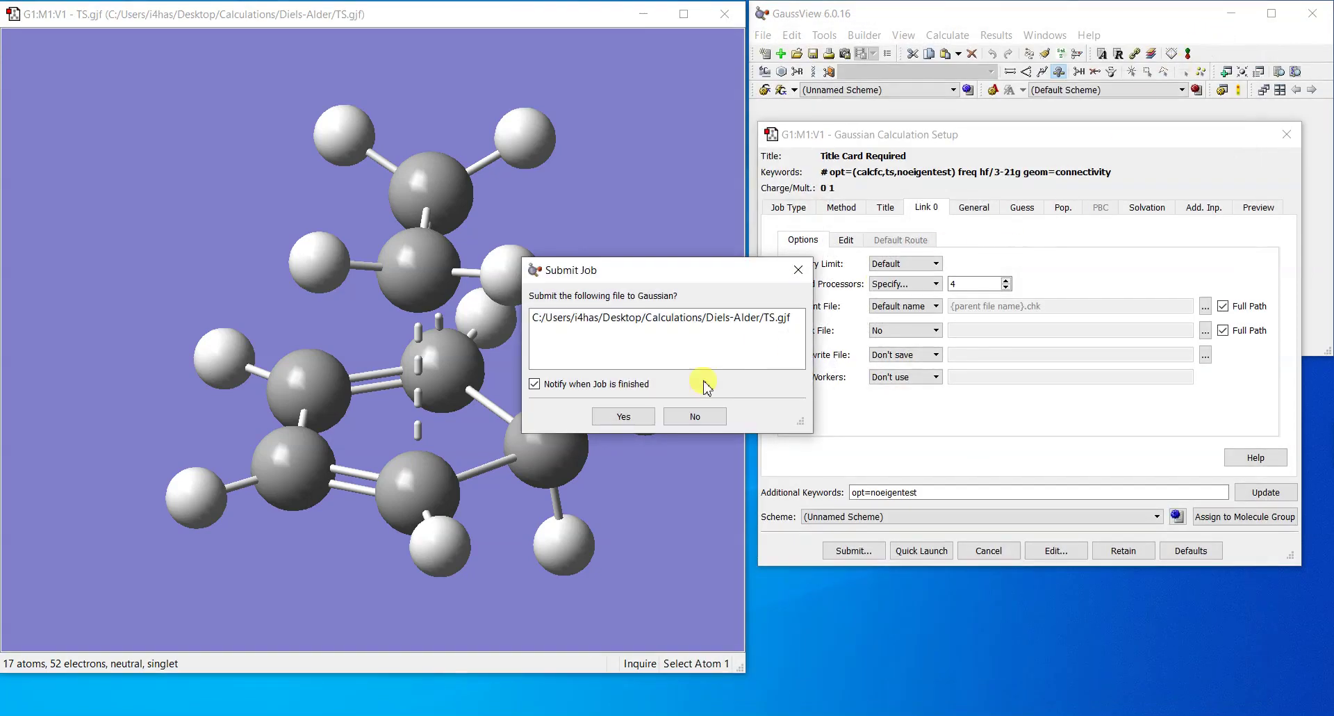
# Step: Submit the TS.gjf job to Gaussian and move its run window clear of the molecule
pyautogui.click(631, 418)
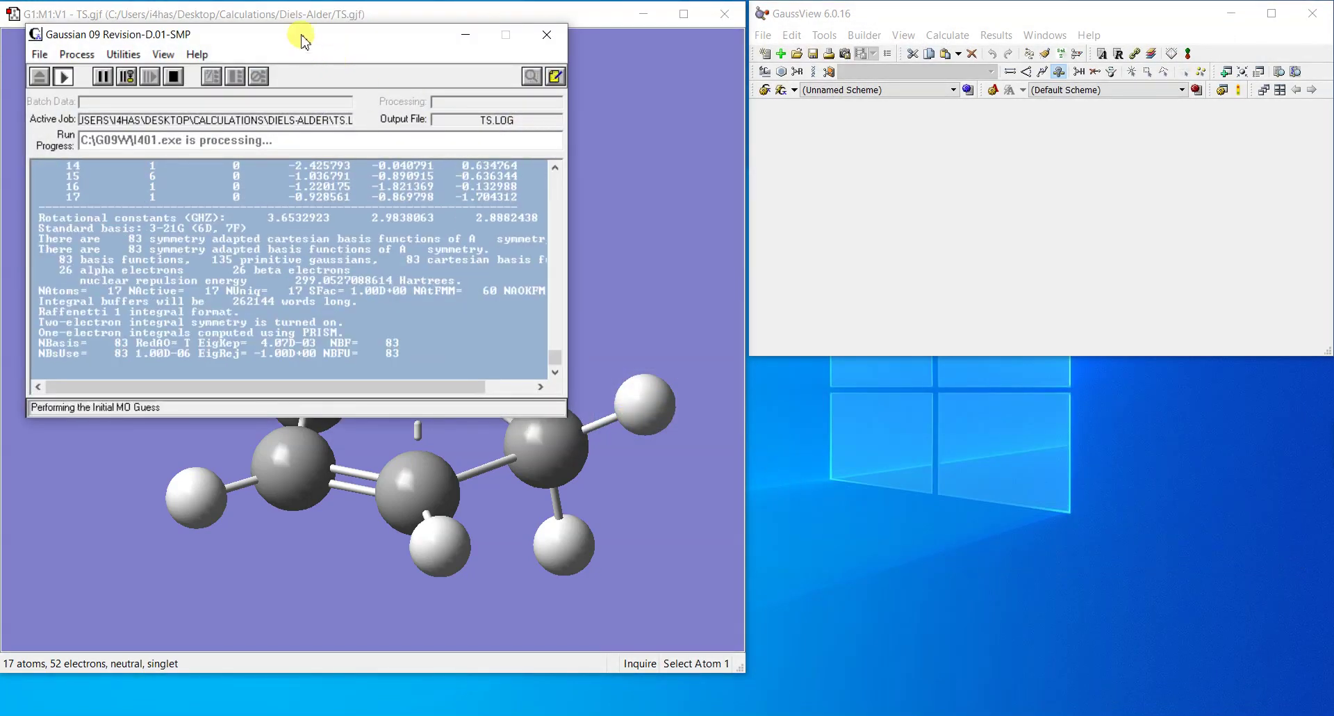
pyautogui.moveTo(301, 42); pyautogui.dragTo(1047, 332)
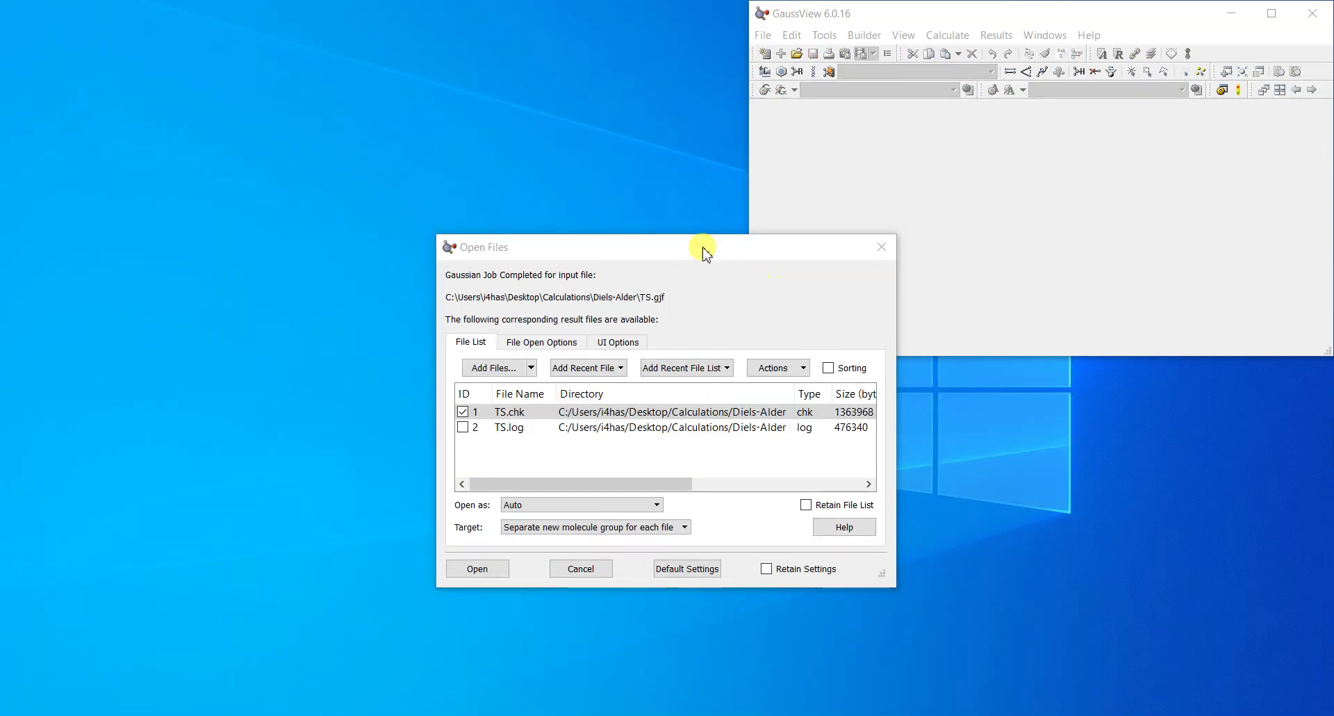
# Step: Open the completed job's TS.log result file instead of TS.chk and orient the structure with ethene above the cyclopentadiene
pyautogui.moveTo(704, 250); pyautogui.dragTo(745, 194)
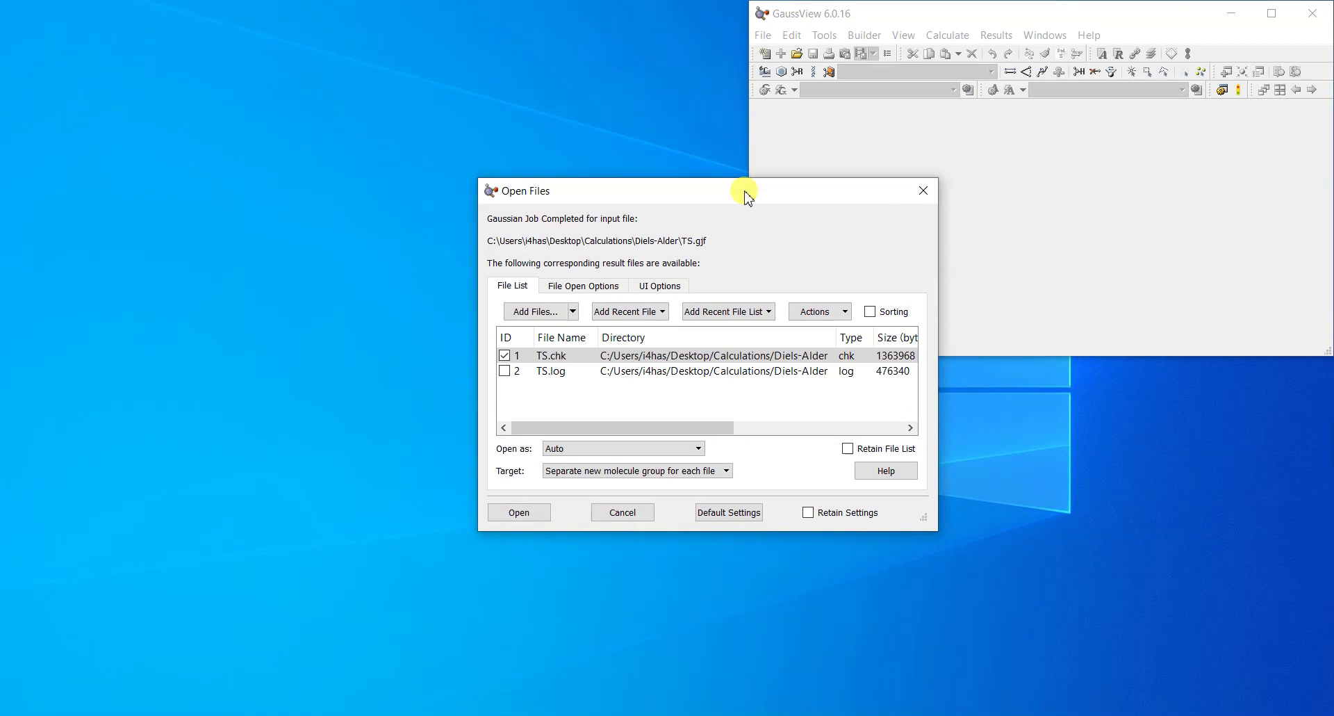
pyautogui.click(511, 374)
pyautogui.click(504, 356)
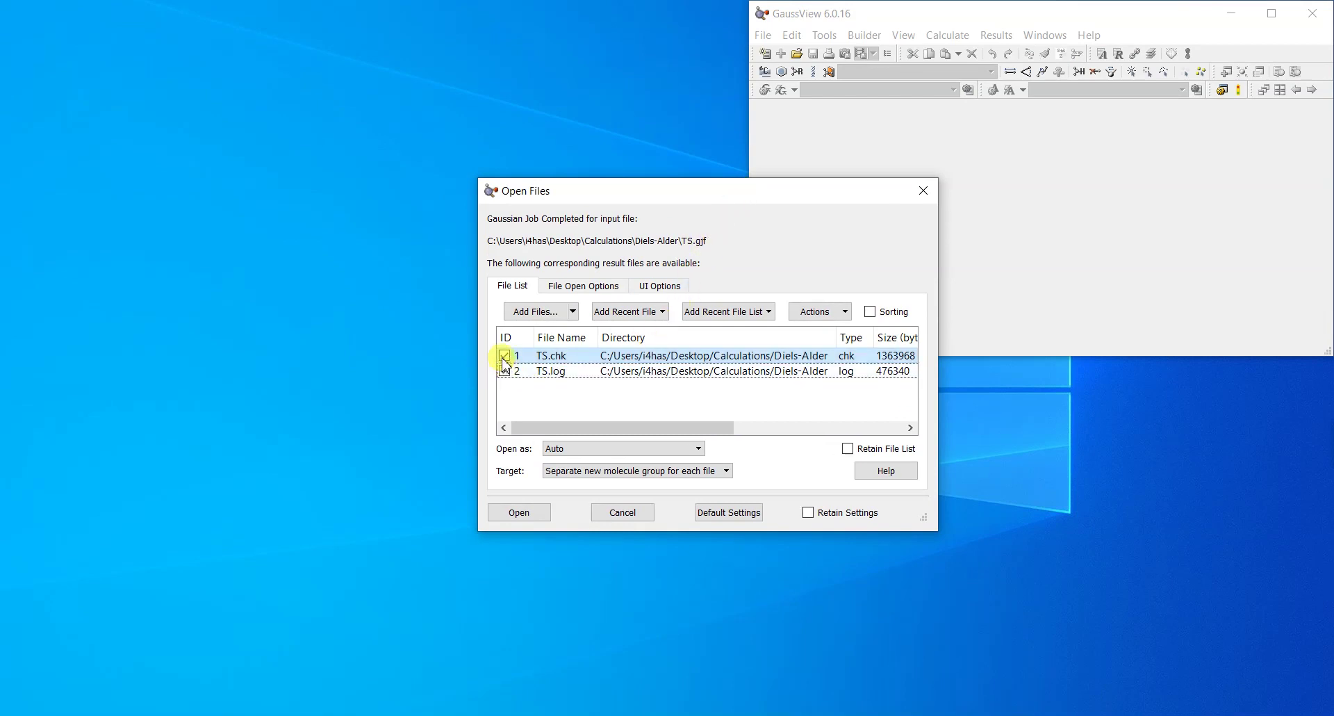
pyautogui.click(532, 513)
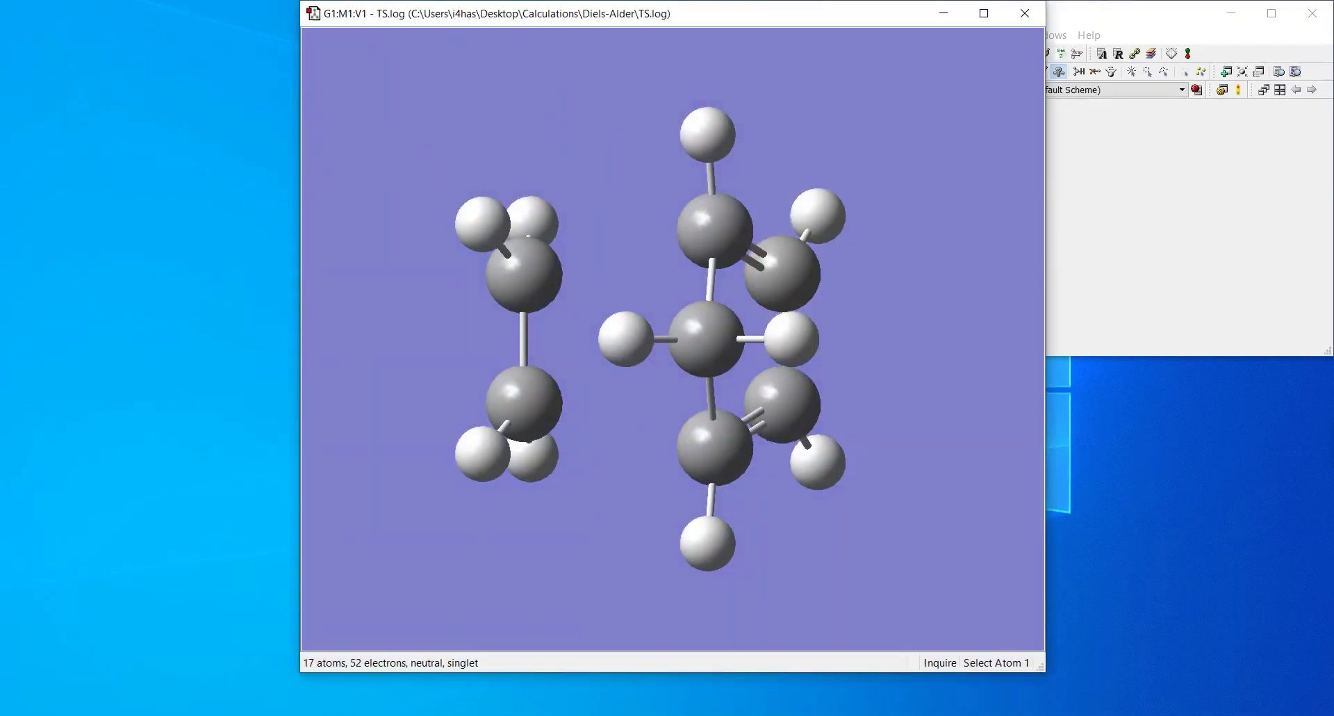
pyautogui.click(1313, 421)
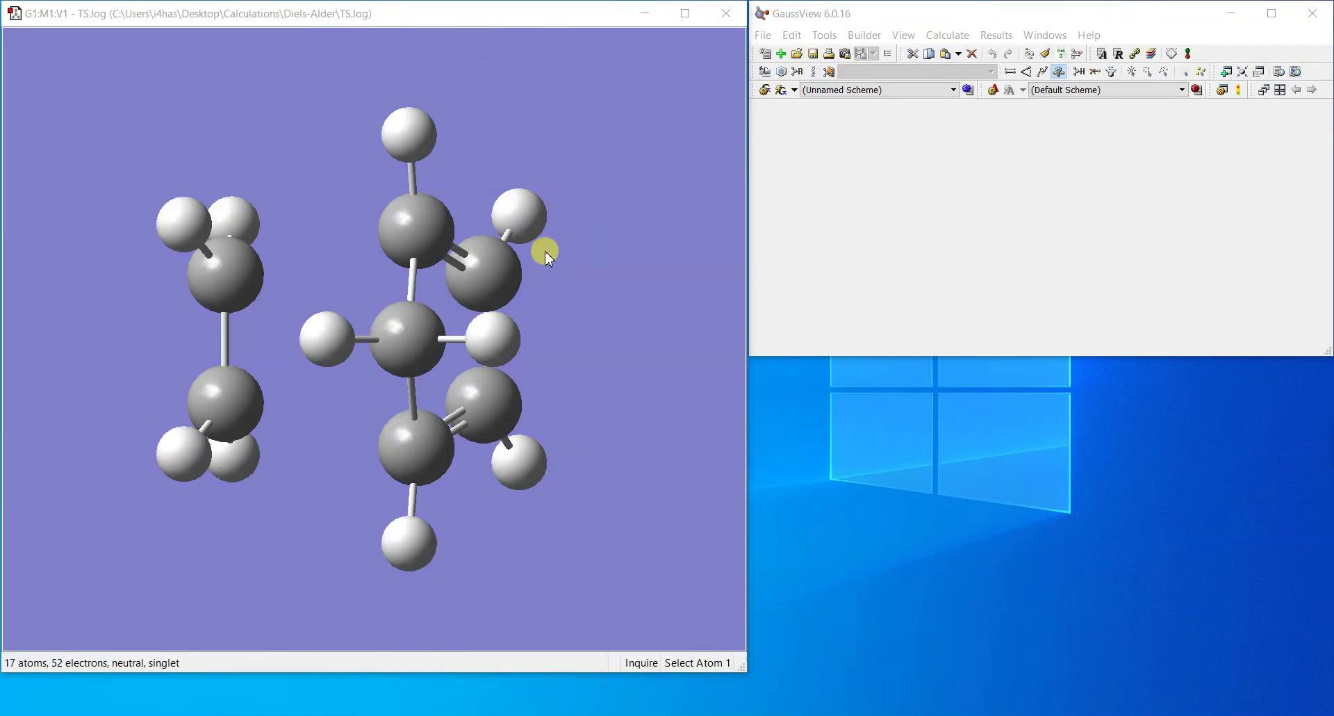
pyautogui.moveTo(574, 359); pyautogui.dragTo(658, 289)
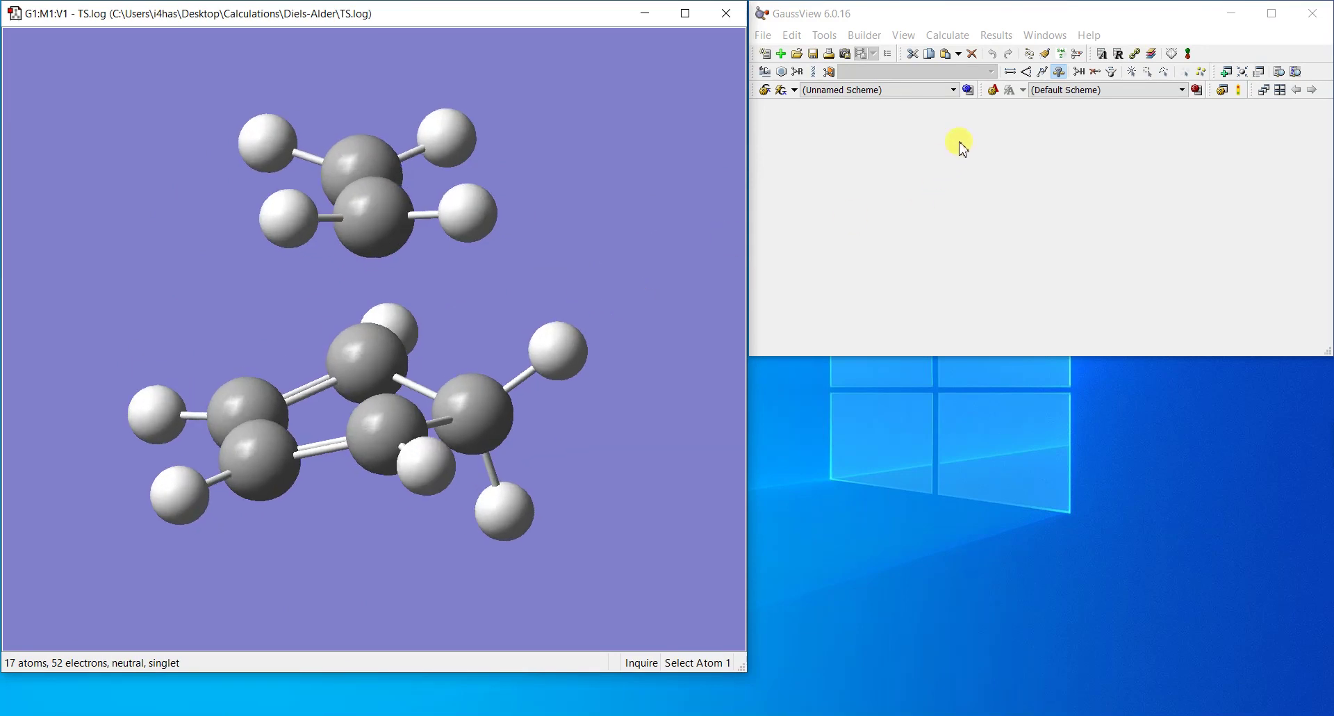
# Step: Animate the negative-frequency vibration, mode 1, from the TS.log results, view the motion from another angle and stop it
pyautogui.click(1005, 38)
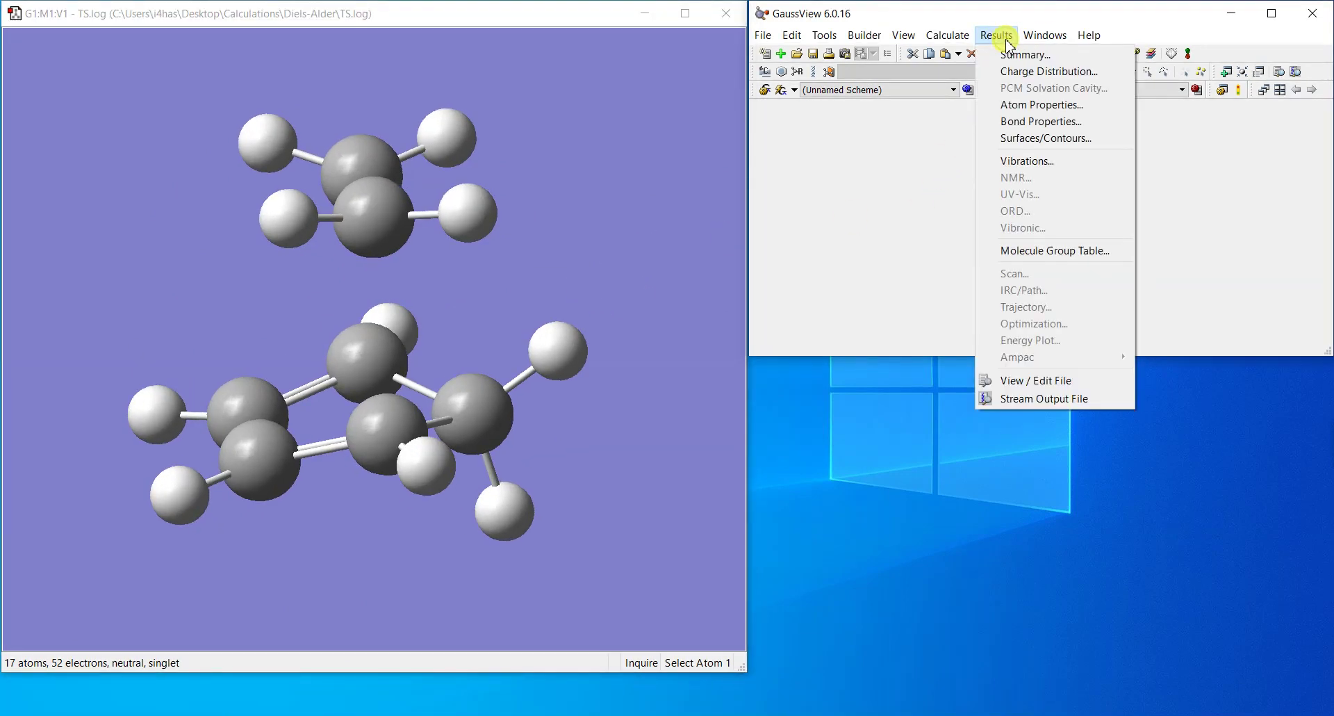
pyautogui.click(1053, 168)
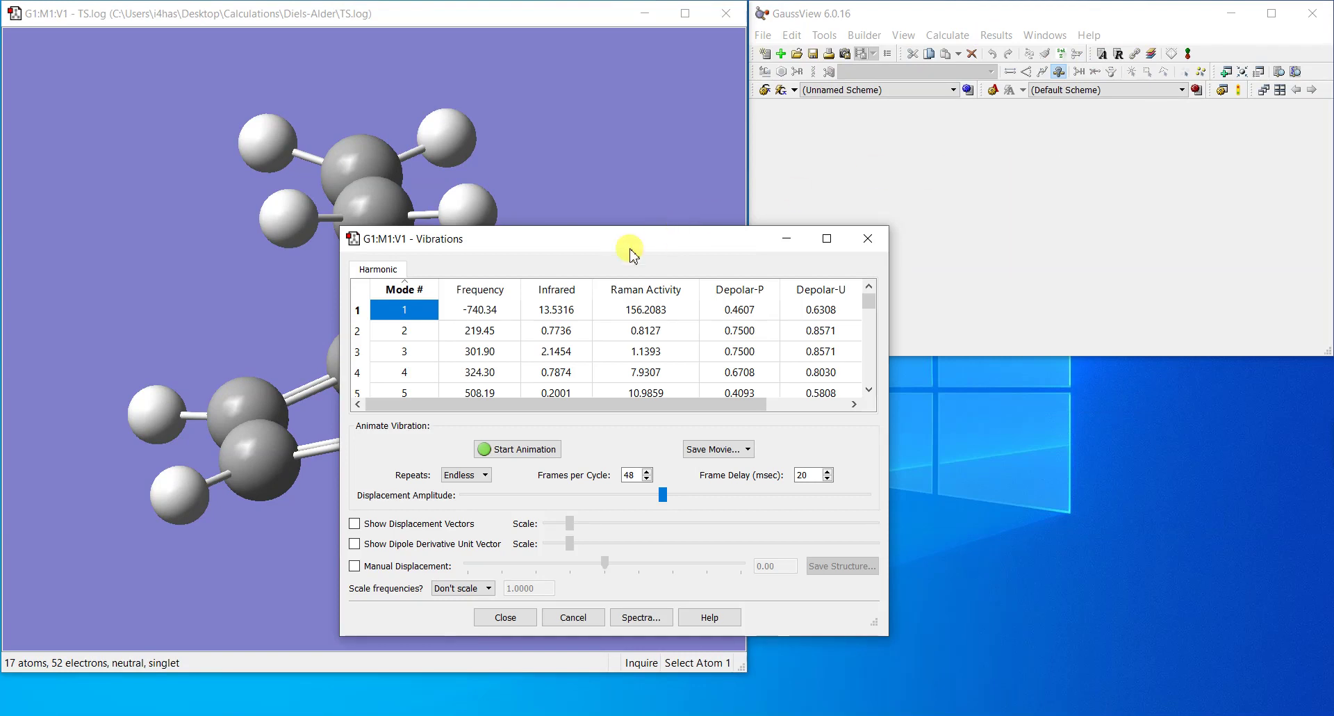
pyautogui.moveTo(630, 247); pyautogui.dragTo(1060, 208)
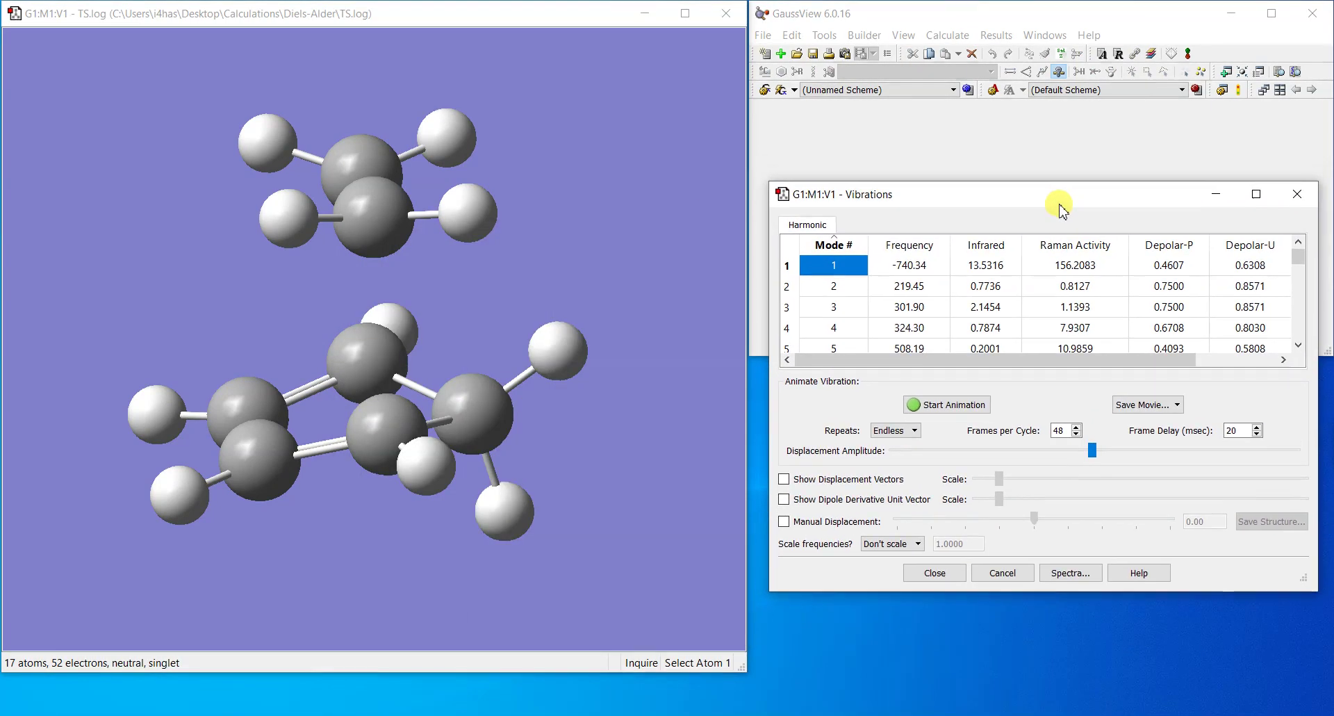
pyautogui.click(913, 266)
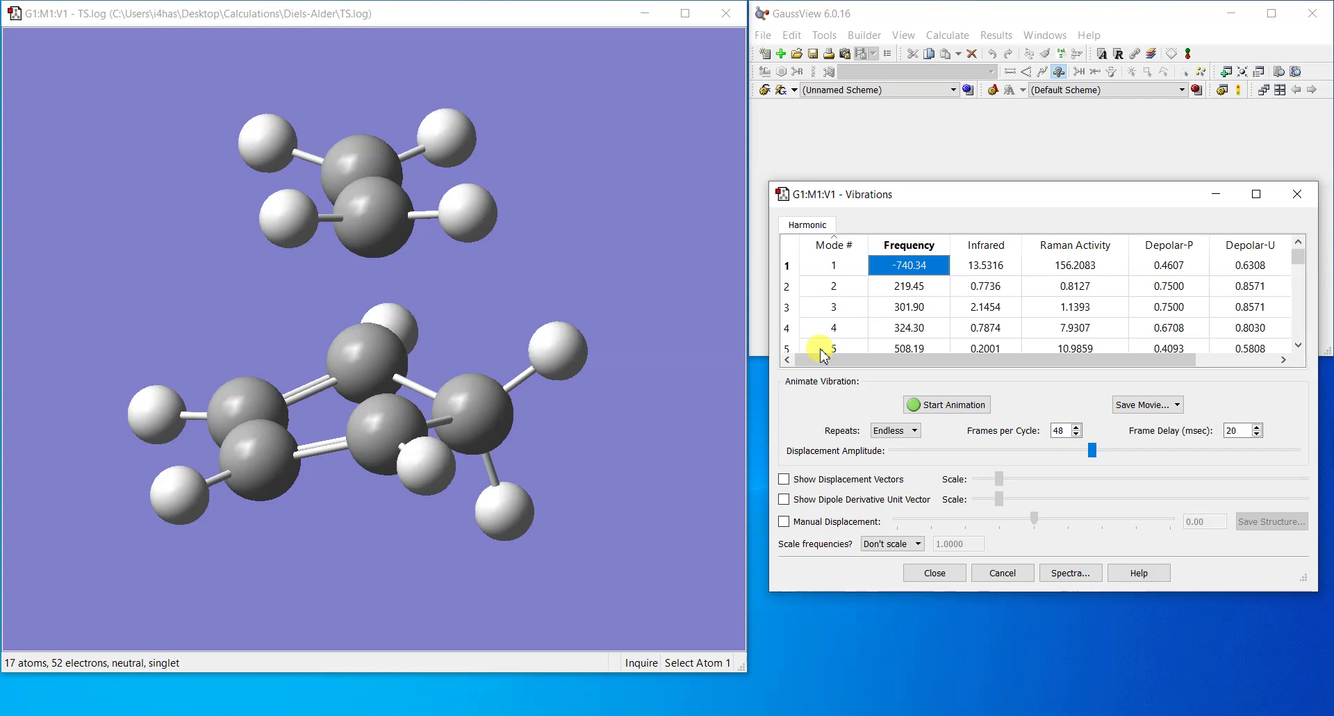
pyautogui.click(942, 408)
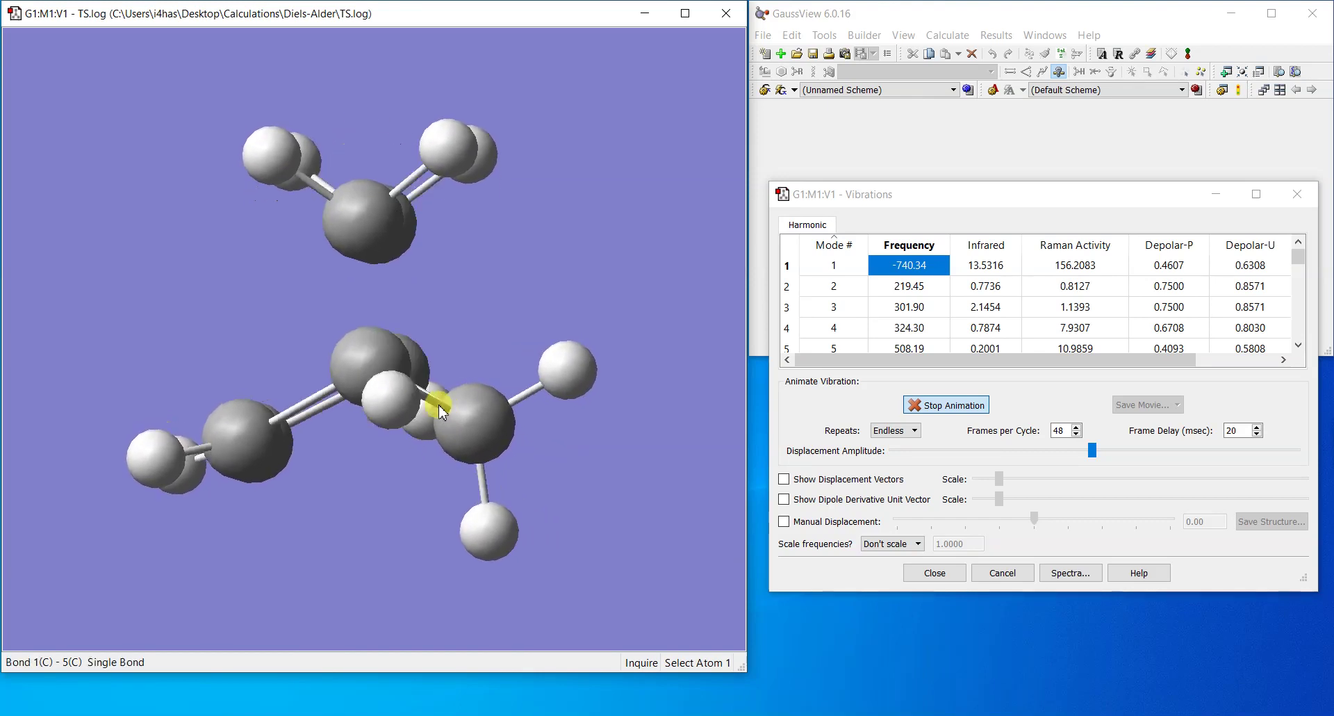
pyautogui.moveTo(447, 419); pyautogui.dragTo(375, 430)
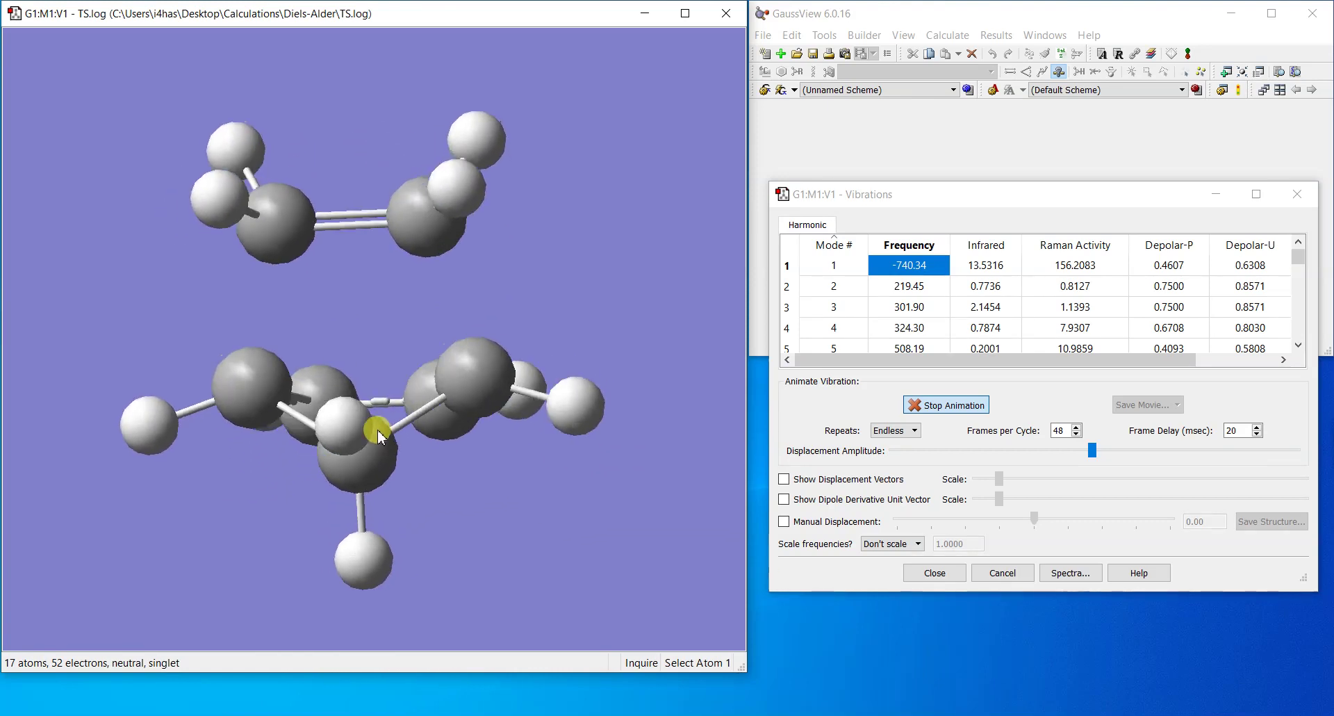
pyautogui.click(939, 408)
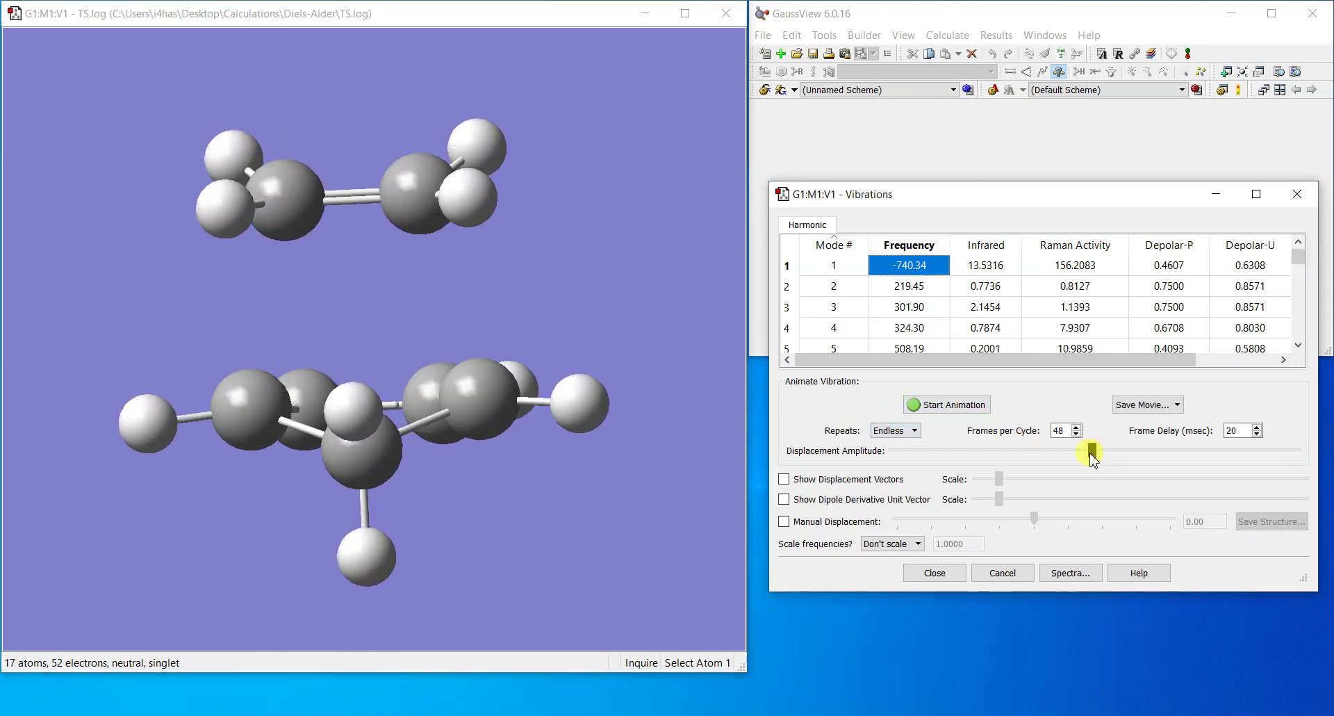
# Step: Inspect mode 1 using displacement vectors and a manual displacement of -0.95, turning these off and closing the vibrations dialog
pyautogui.moveTo(1018, 450); pyautogui.dragTo(1073, 453)
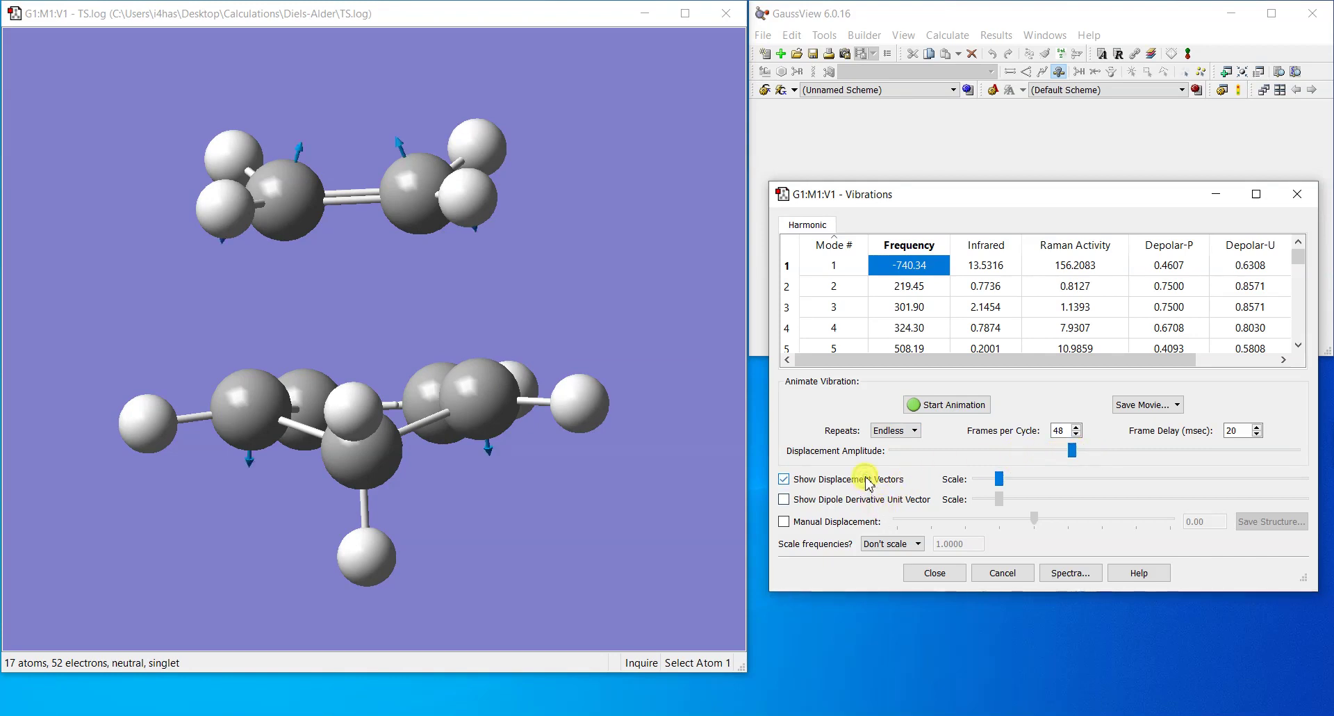
pyautogui.click(839, 523)
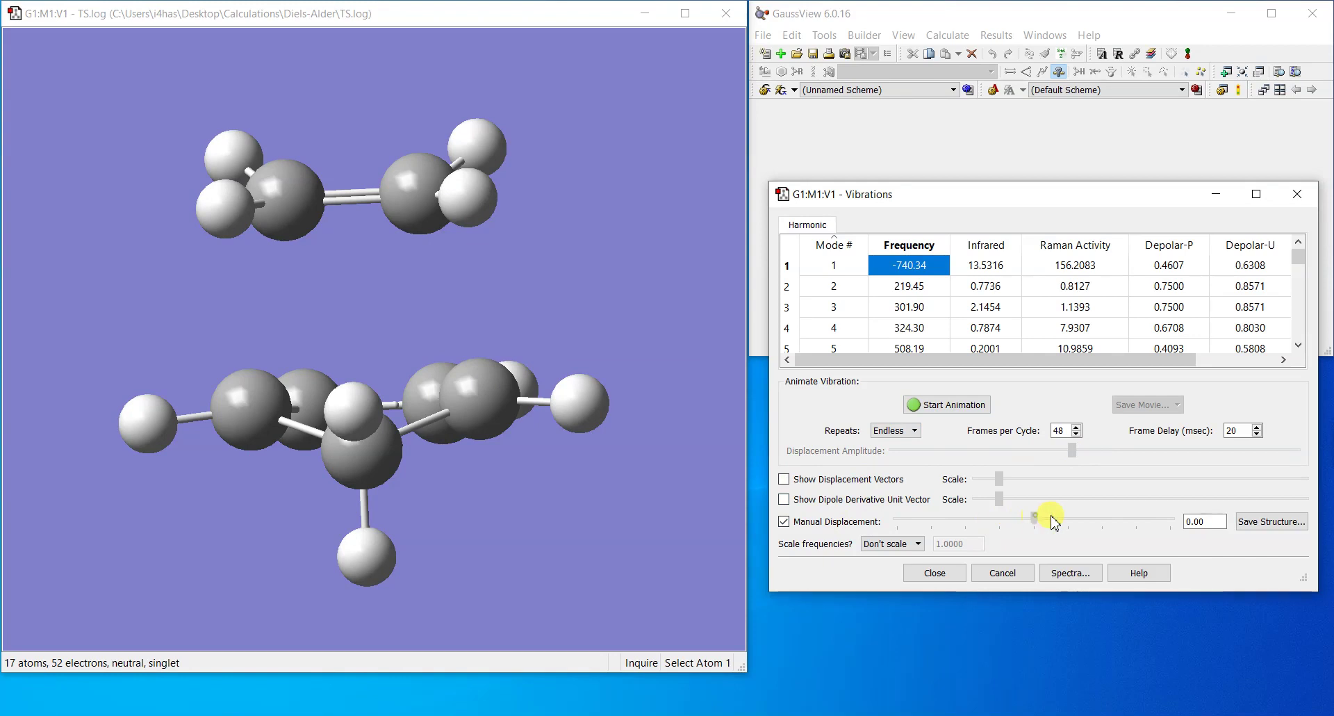
pyautogui.moveTo(1055, 522); pyautogui.dragTo(911, 528)
pyautogui.moveTo(511, 427); pyautogui.dragTo(602, 432)
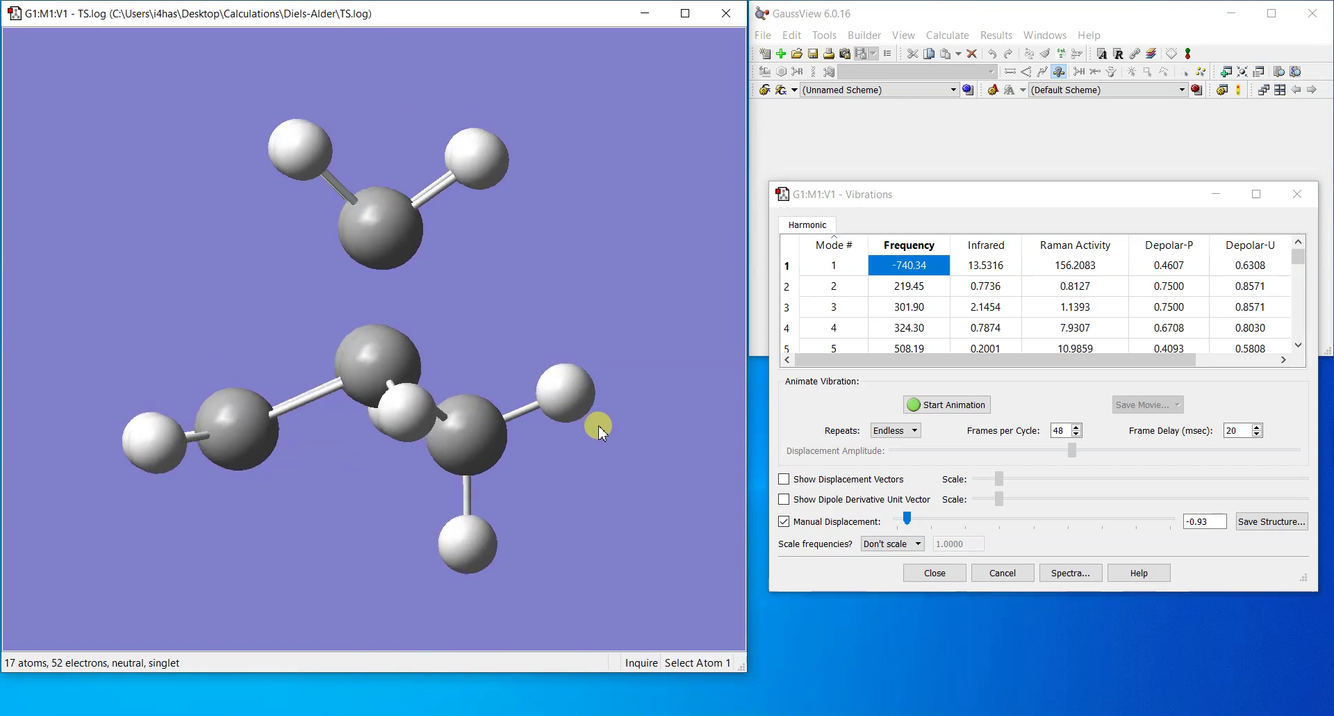
pyautogui.moveTo(907, 526)
pyautogui.mouseDown()
pyautogui.moveTo(1122, 515)
pyautogui.moveTo(903, 525)
pyautogui.mouseUp()
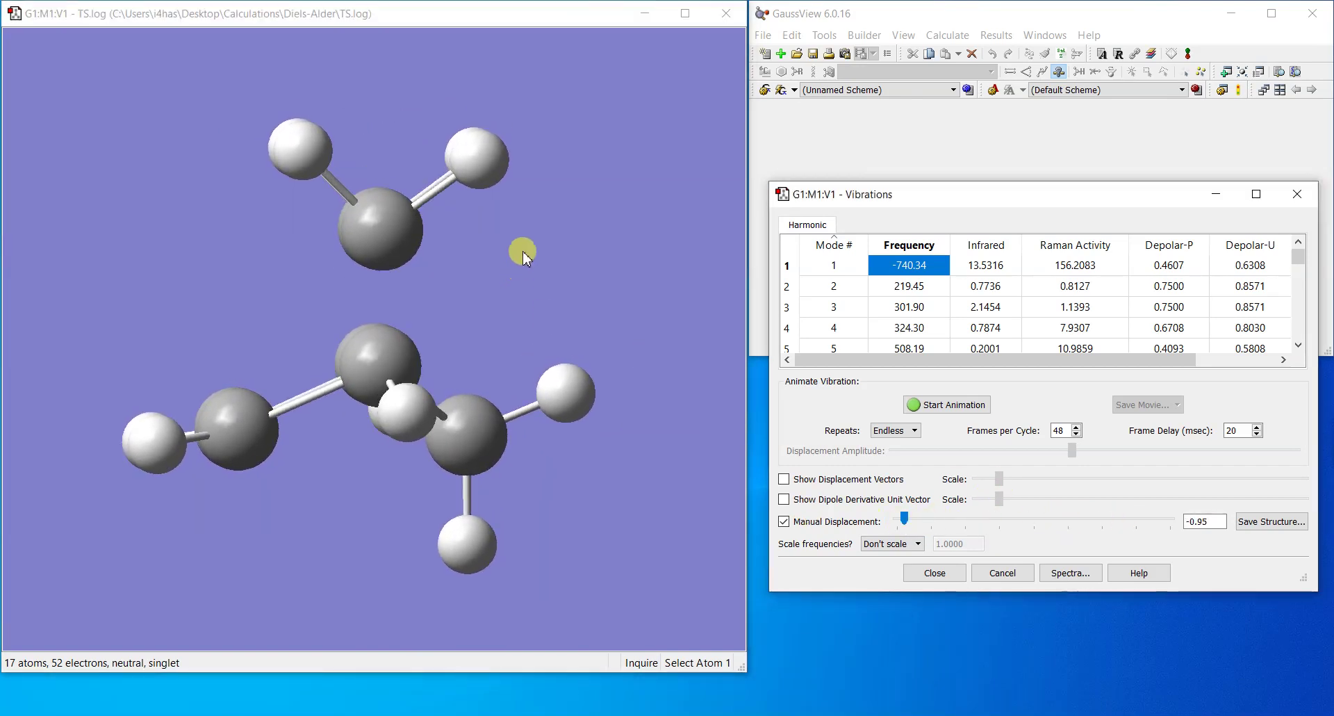
pyautogui.click(804, 522)
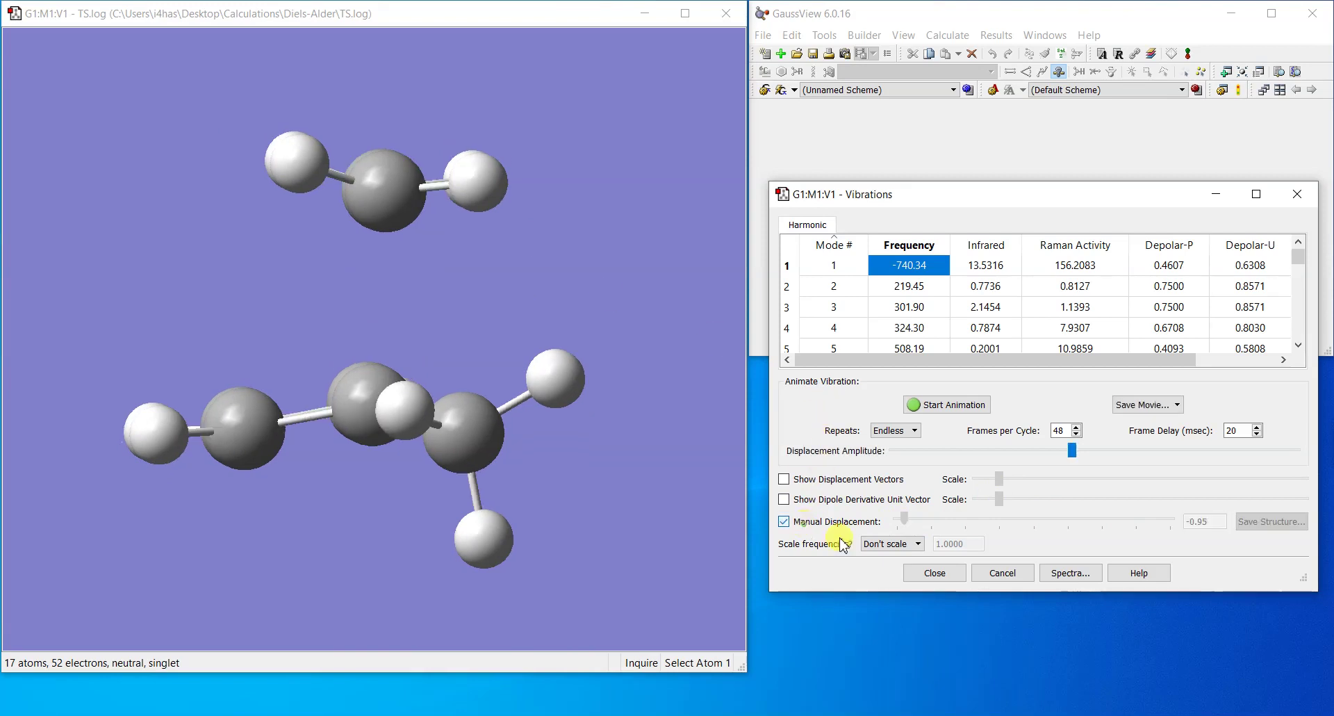
pyautogui.click(1001, 573)
pyautogui.moveTo(650, 339); pyautogui.dragTo(657, 311)
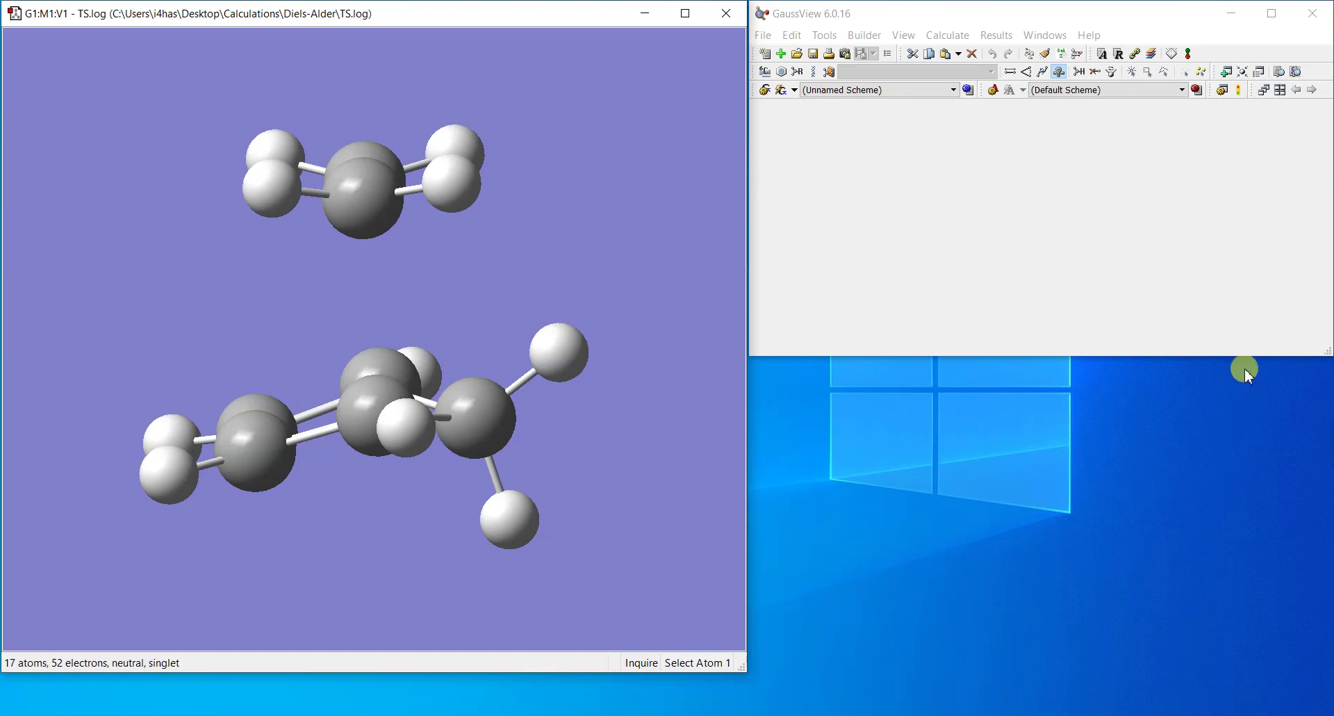
# Step: Switch to the web browser and examine the Diels-Alder energy profile figure from the Chemistry with Computers site, enlarged
pyautogui.hotkey('alt', 'Tab')
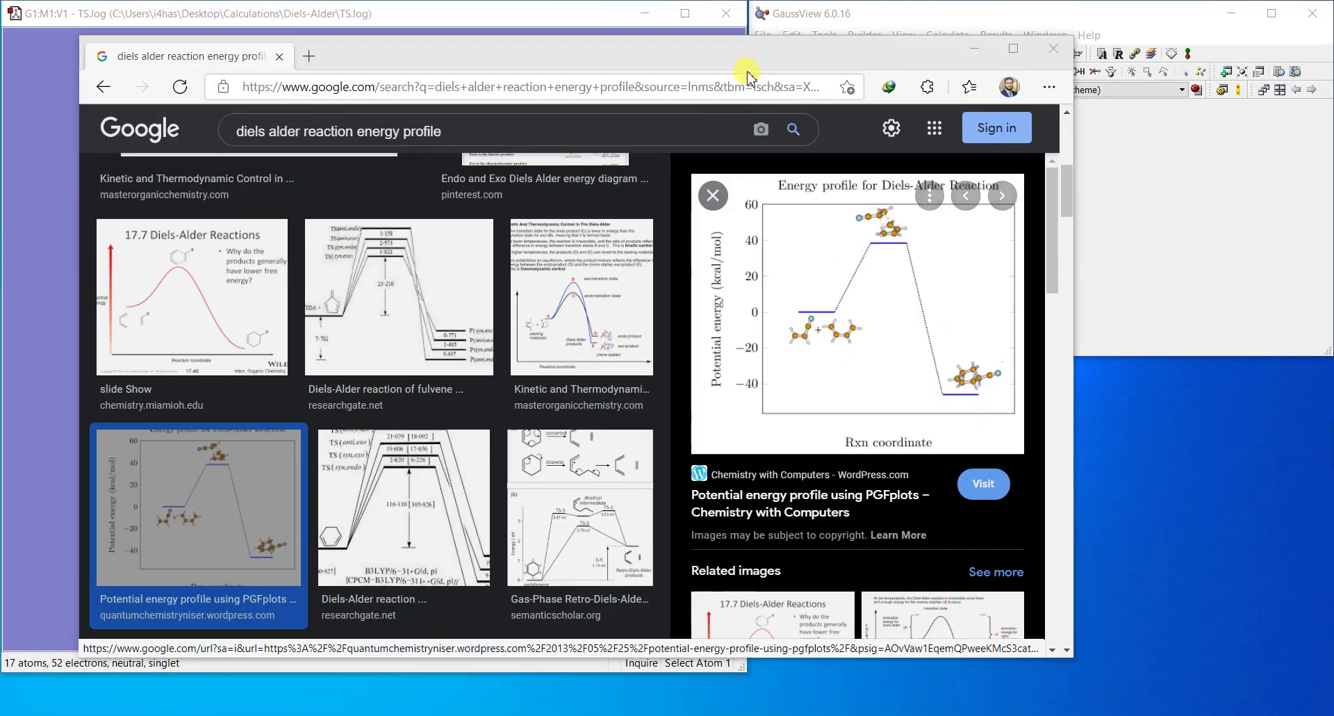
pyautogui.moveTo(741, 70); pyautogui.dragTo(711, 90)
pyautogui.doubleClick(711, 85)
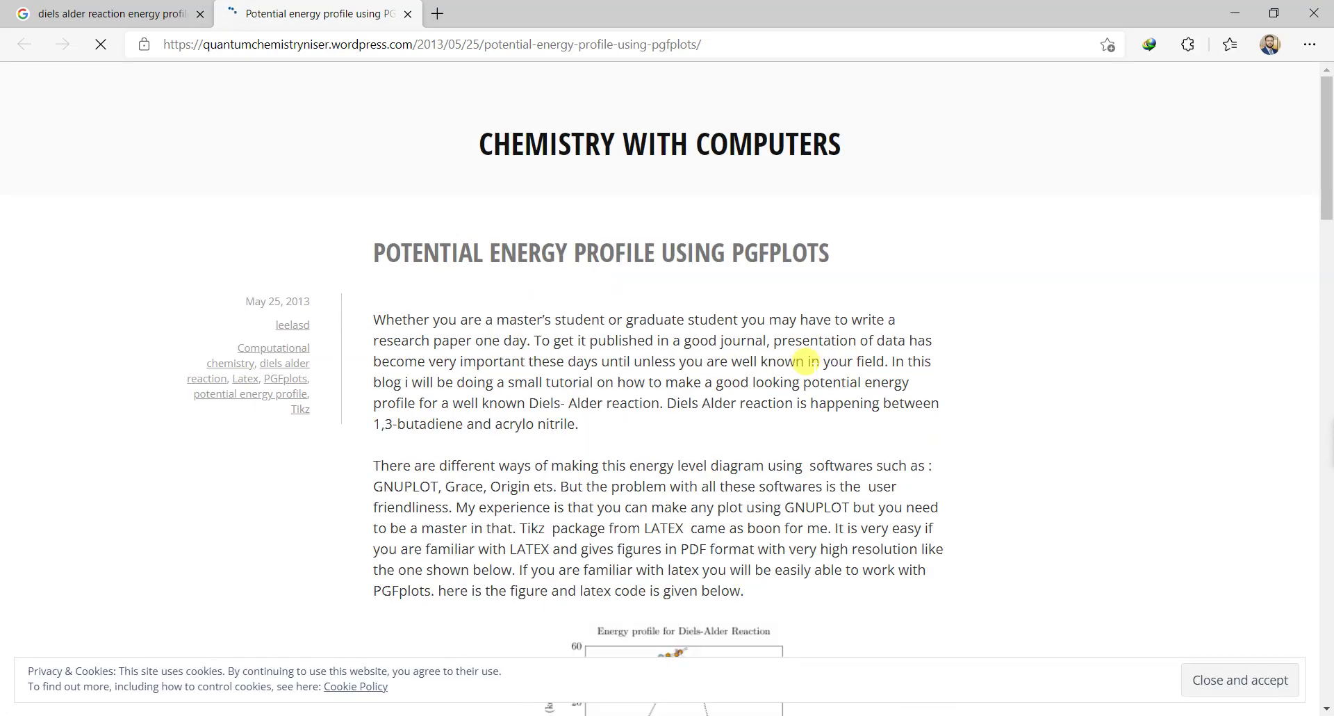
pyautogui.scroll(-6, 806, 365)
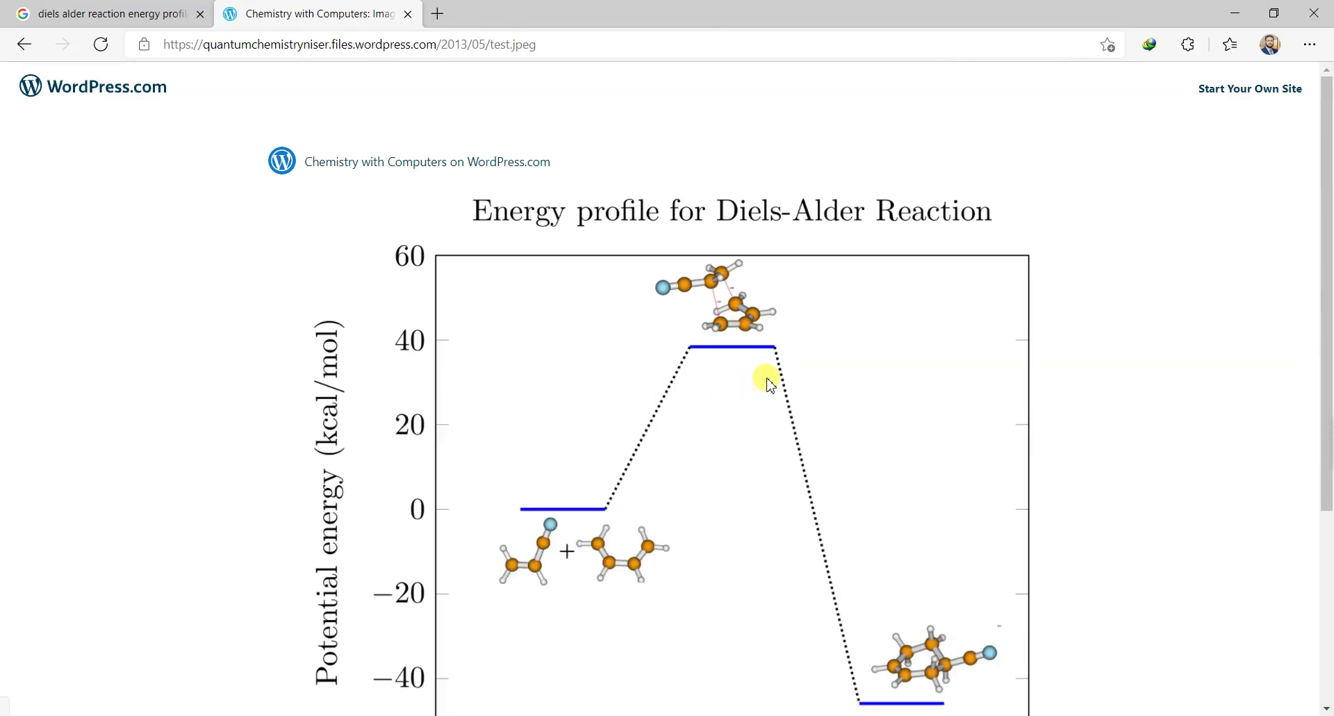
pyautogui.scroll(-2, 1049, 356)
pyautogui.scroll(1, 1049, 356)
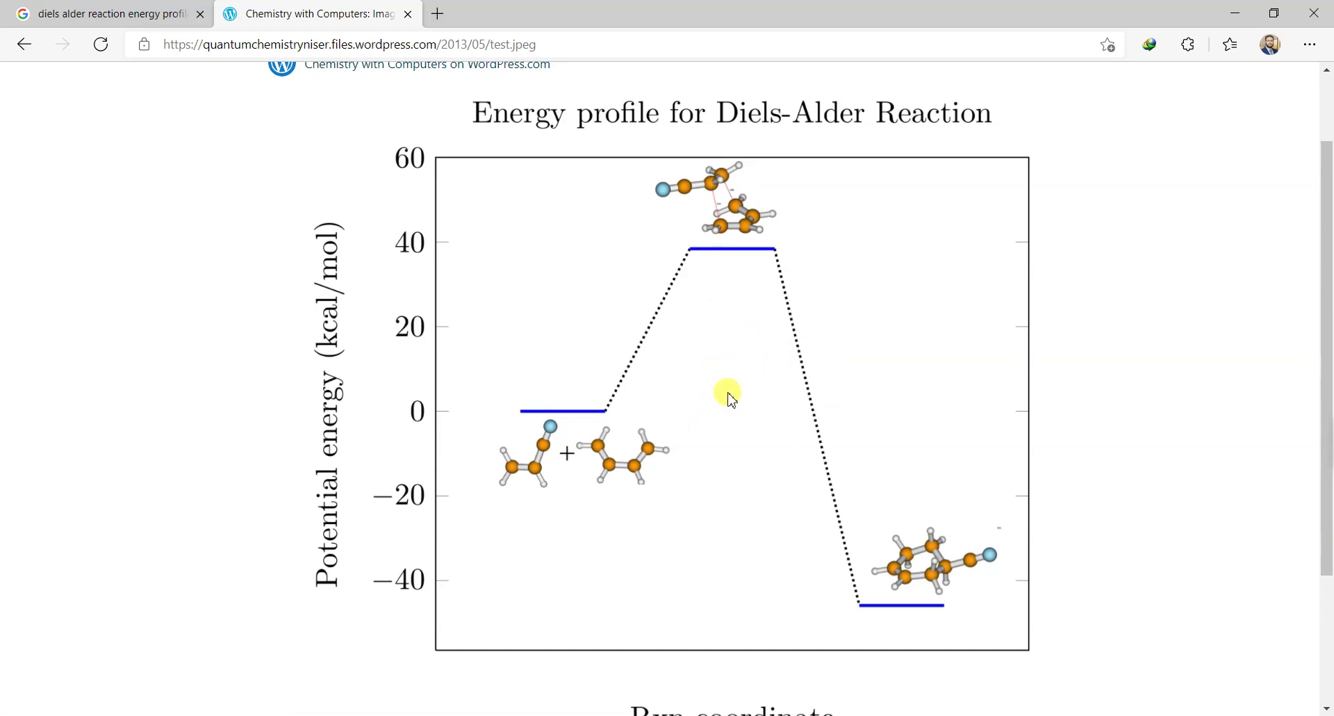
pyautogui.click(1234, 13)
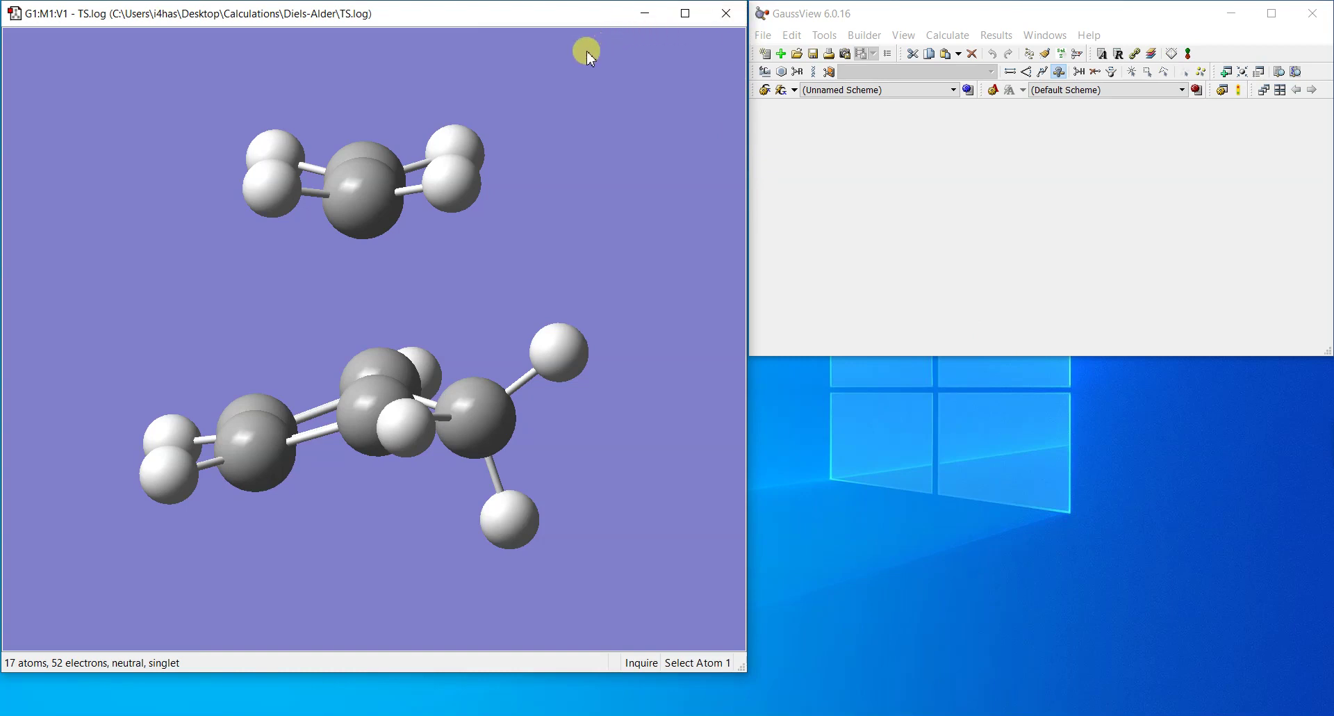
# Step: Copy the transition state structure from TS.log into a new molecule group, closing both the log and the copy
pyautogui.moveTo(532, 307)
pyautogui.mouseDown()
pyautogui.moveTo(527, 295)
pyautogui.moveTo(512, 313)
pyautogui.mouseUp()
pyautogui.hotkey('ctrl', 'c')
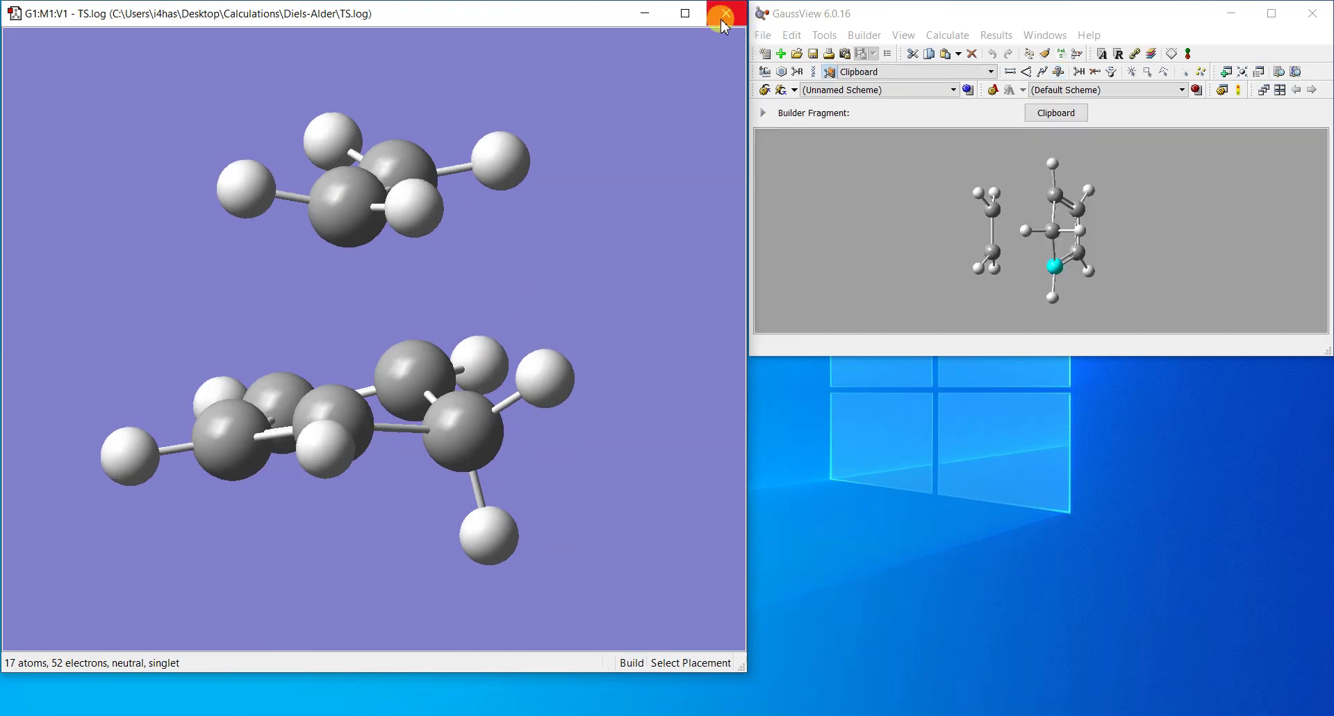
pyautogui.click(726, 13)
pyautogui.click(764, 54)
pyautogui.click(764, 64)
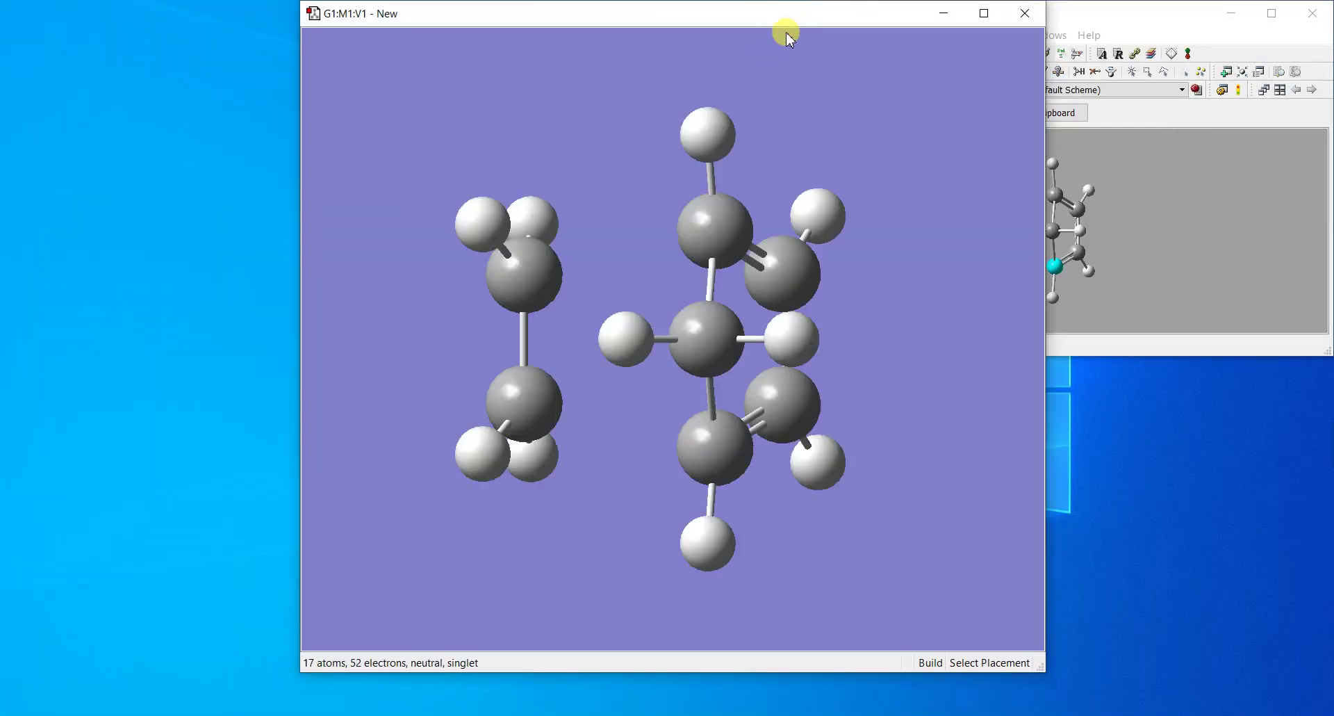
pyautogui.moveTo(792, 19); pyautogui.dragTo(500, 20)
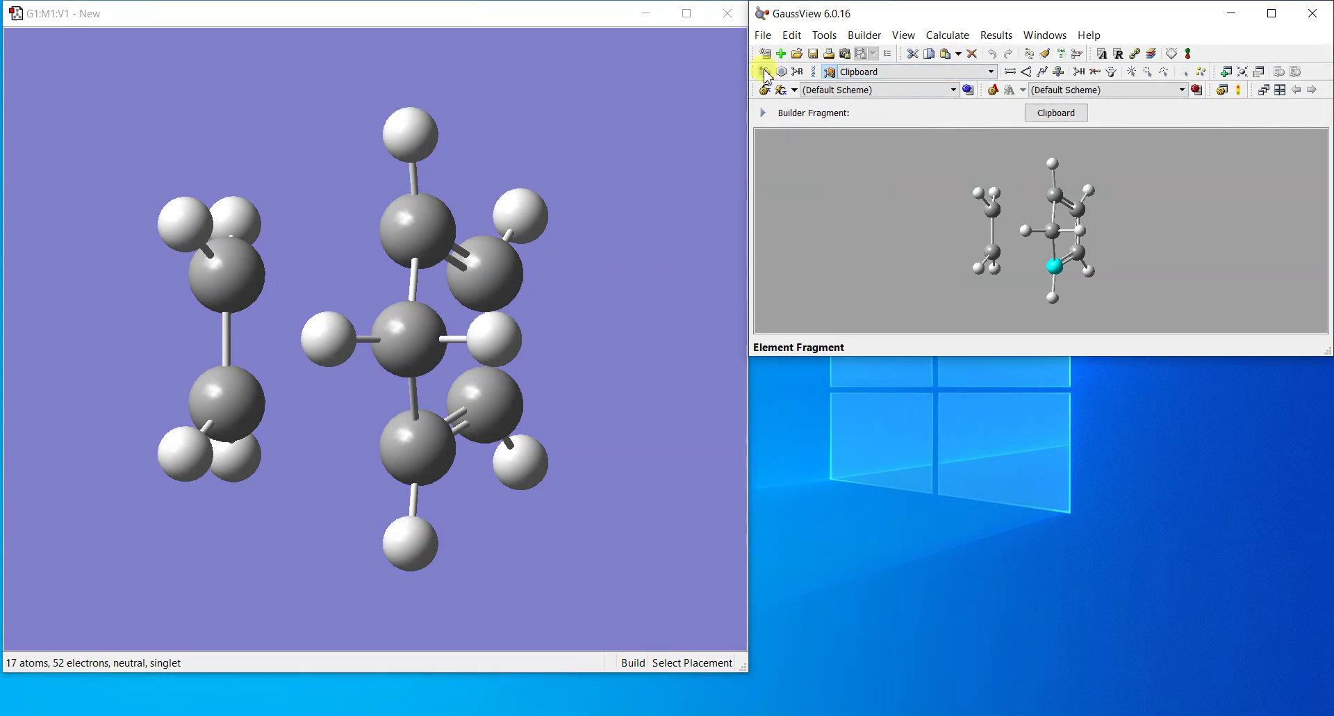
pyautogui.click(728, 13)
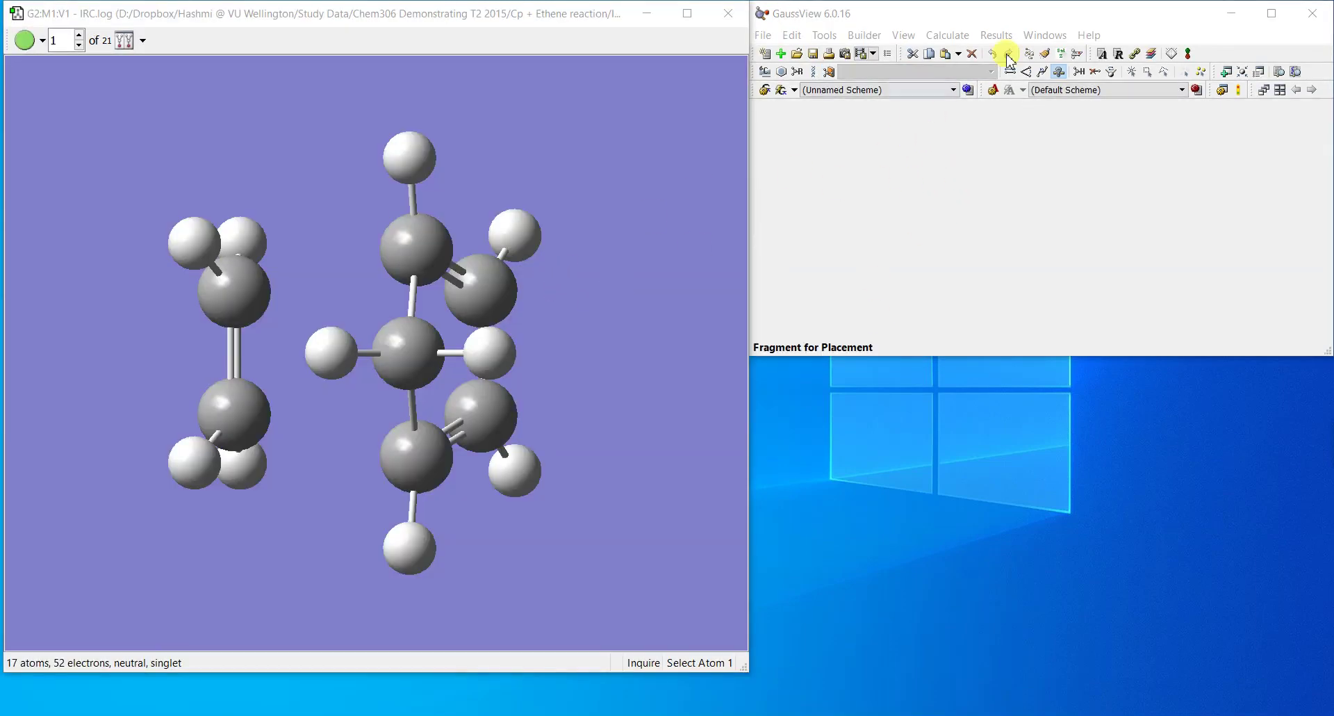
# Step: Plot the reaction path of IRC.log, examine its total energy and RMS gradient norm curves, and close the file
pyautogui.click(1005, 42)
pyautogui.click(1045, 191)
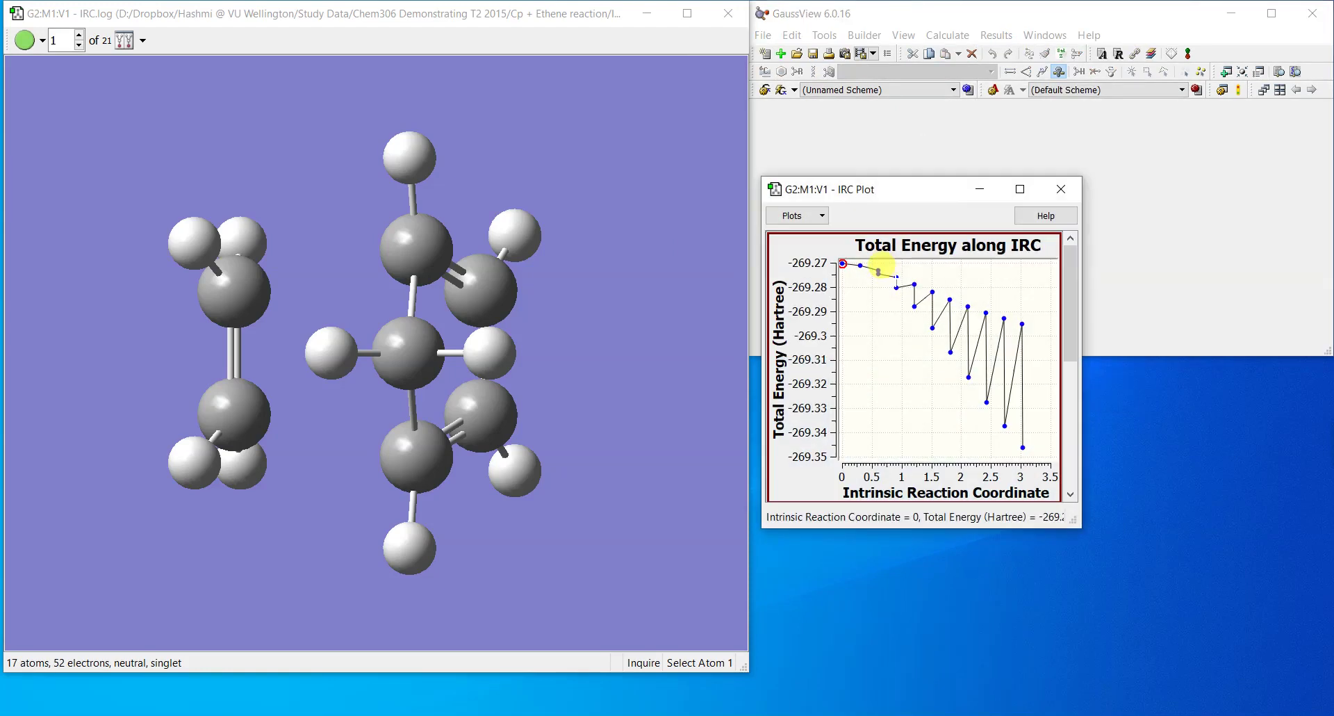
pyautogui.scroll(-5, 1023, 359)
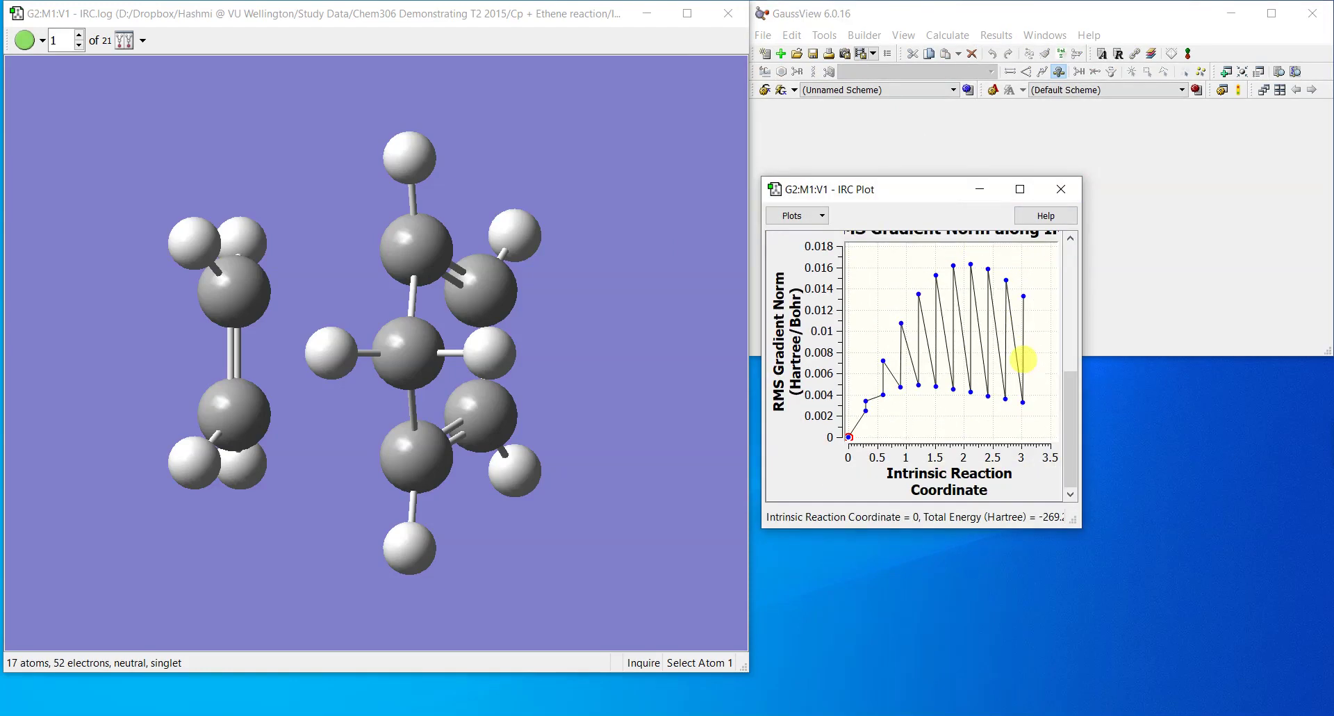
pyautogui.scroll(3, 1023, 359)
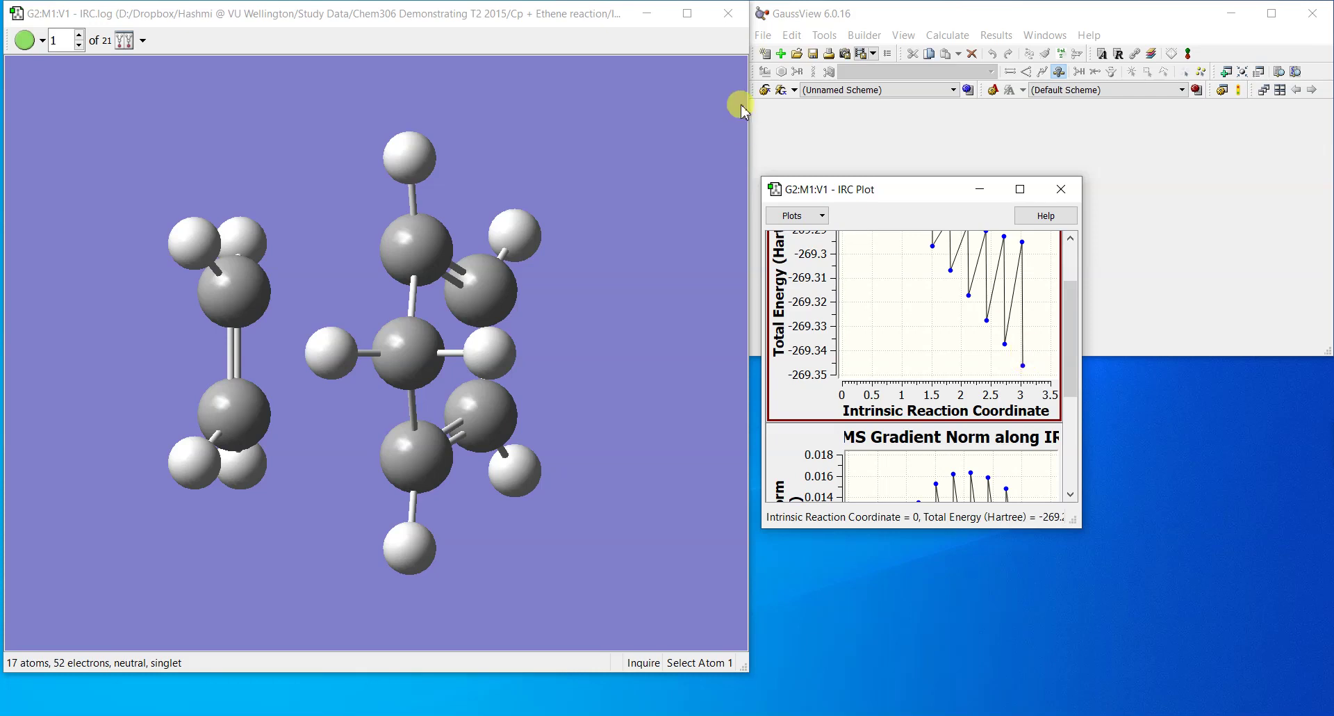
pyautogui.click(728, 14)
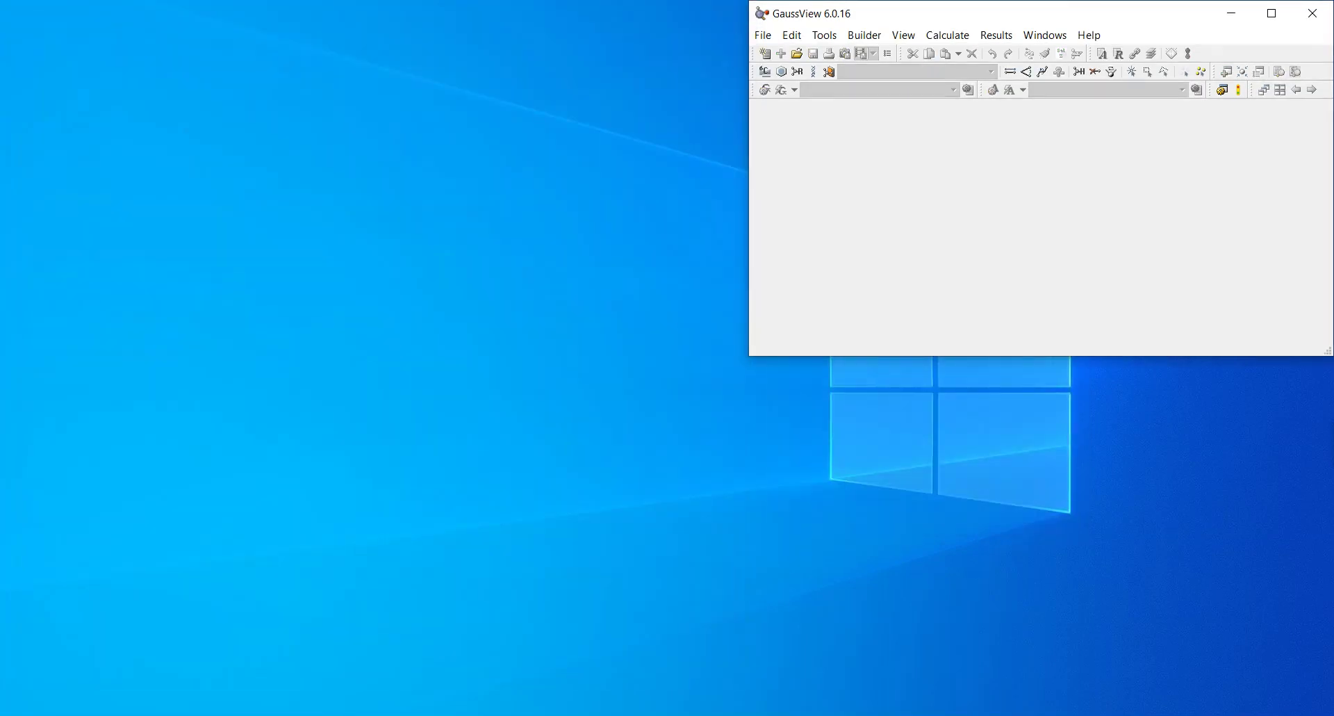
# Step: Open the IRC.chk file of the Cp + Ethene reaction and place its window beside the main window
pyautogui.click(1072, 263)
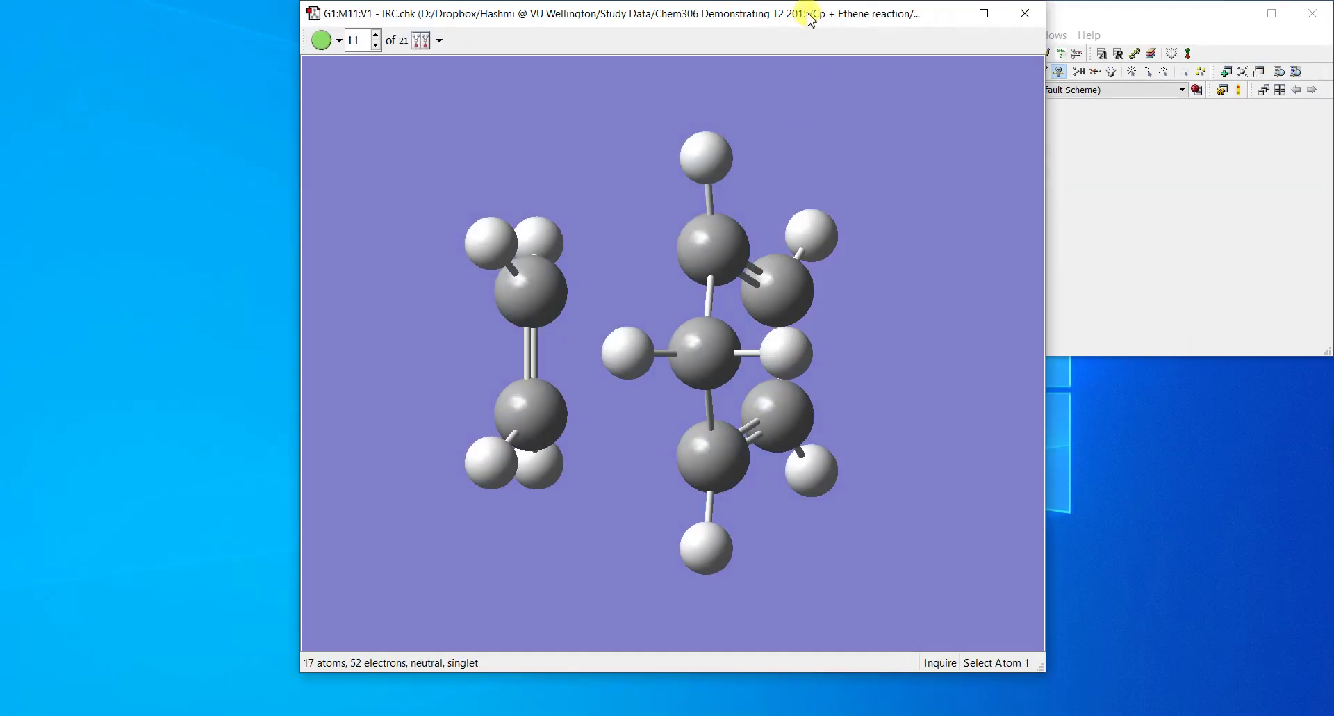
pyautogui.moveTo(801, 14); pyautogui.dragTo(512, 20)
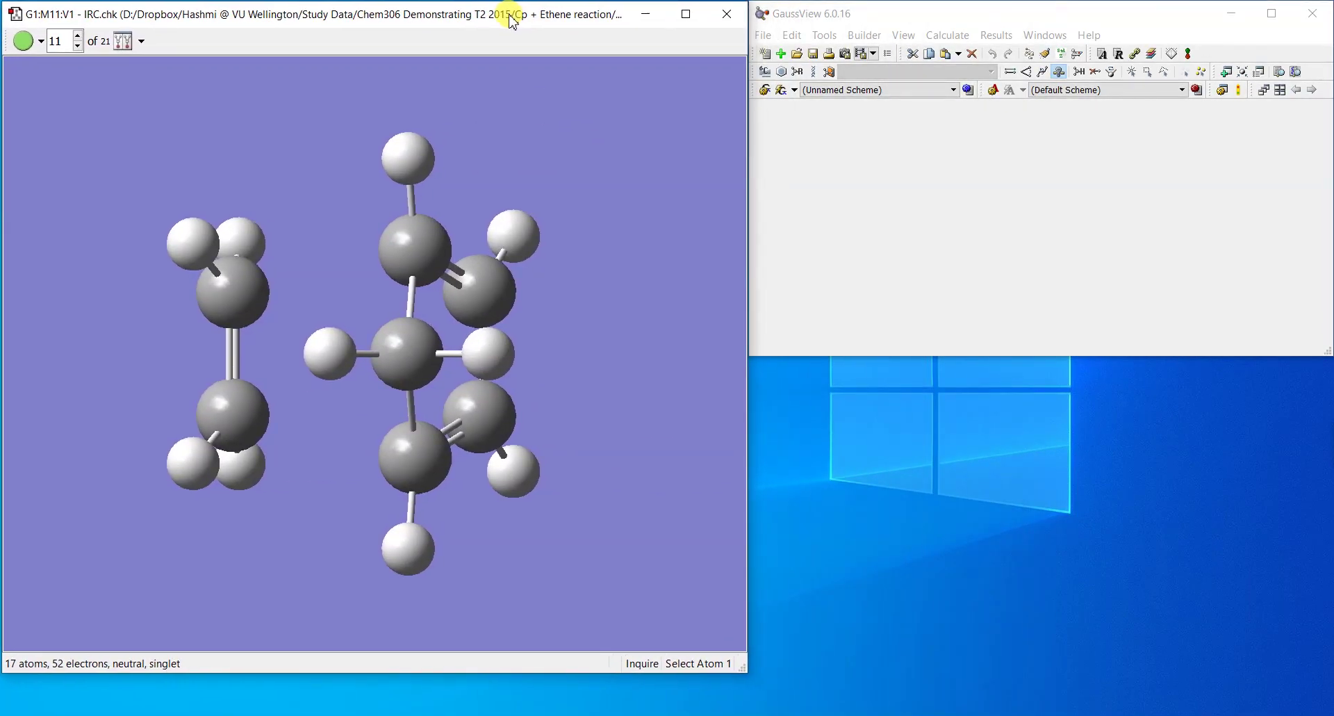
# Step: Plot the IRC reaction path of IRC.chk and place the plot window beside the molecule window
pyautogui.click(996, 34)
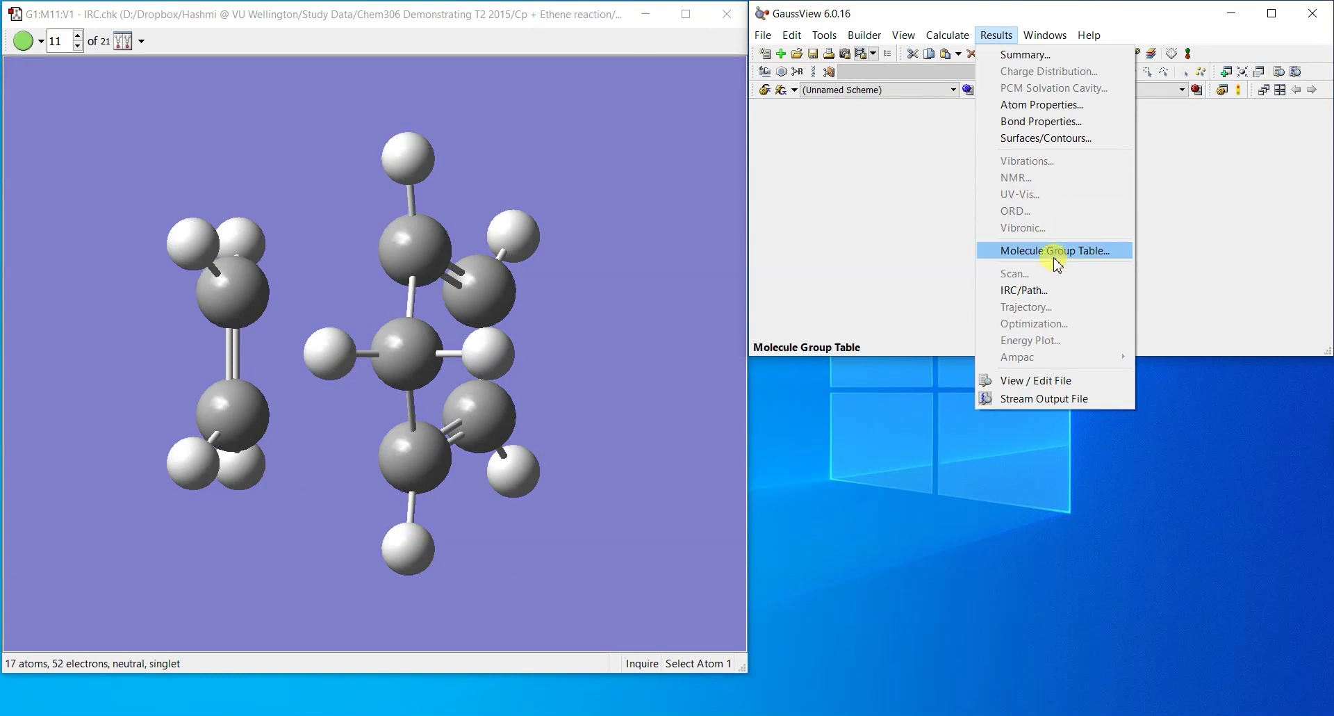
pyautogui.click(1054, 290)
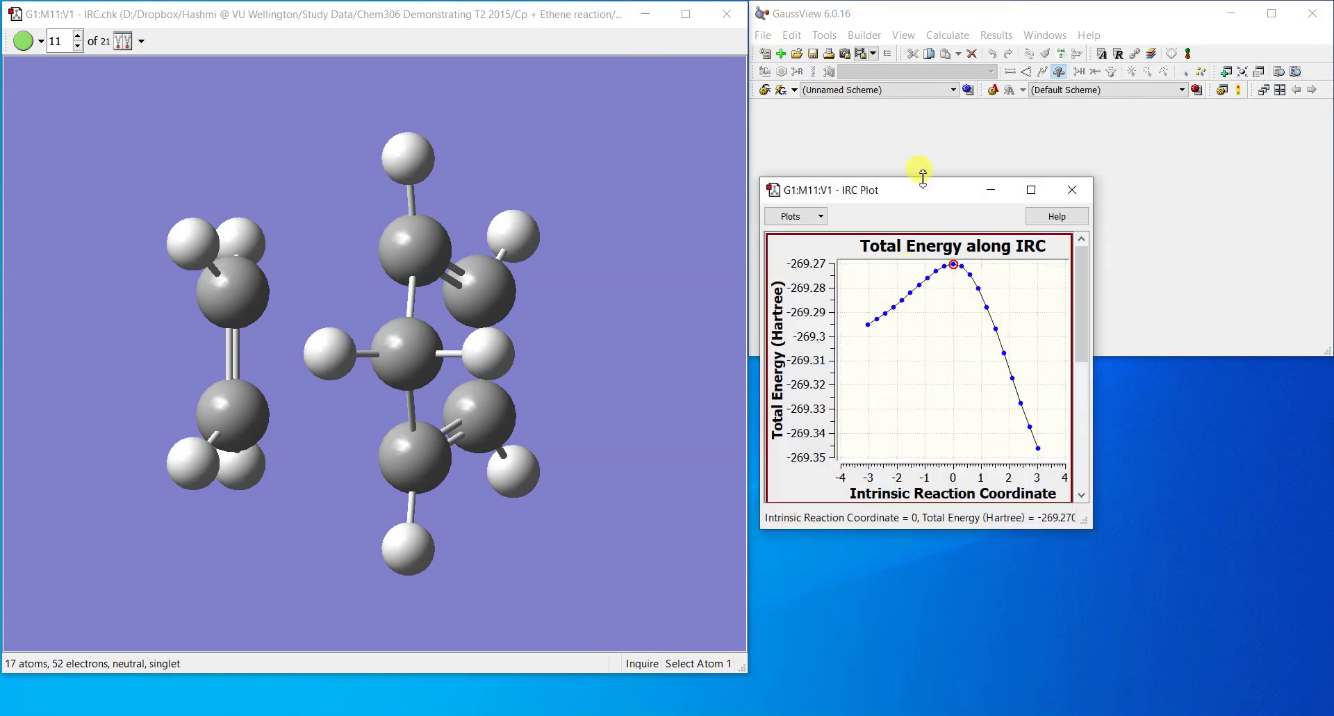
pyautogui.moveTo(915, 193); pyautogui.dragTo(909, 214)
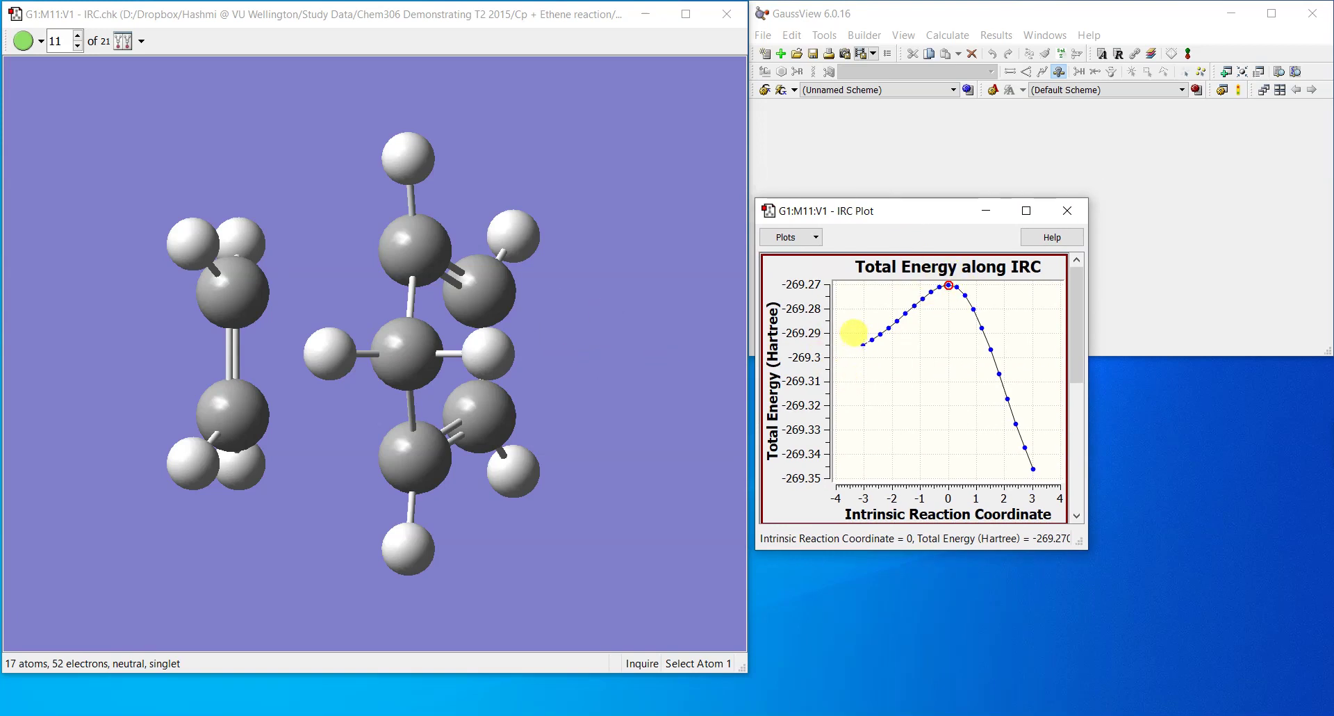
# Step: Display the structures at the first and last points of the total energy curve, and examine the last one from several angles
pyautogui.click(851, 333)
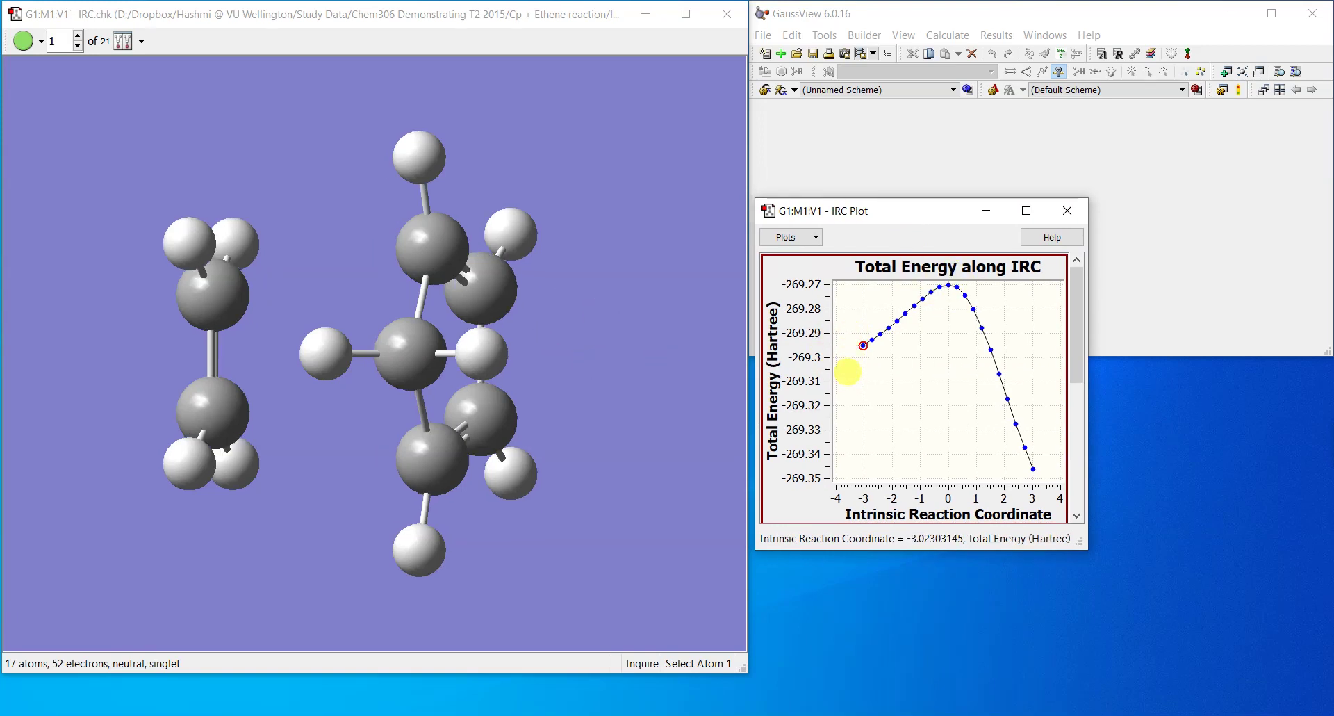
pyautogui.moveTo(637, 447); pyautogui.dragTo(699, 373)
pyautogui.click(1031, 466)
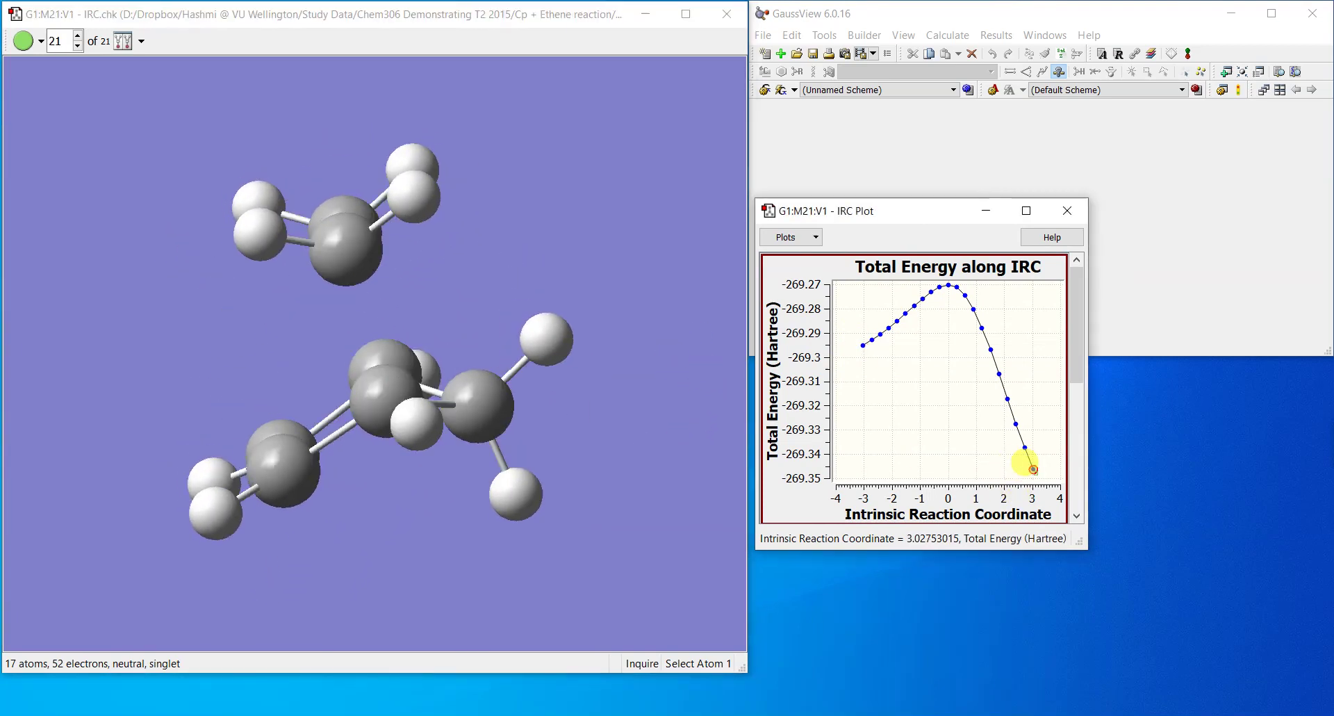
pyautogui.moveTo(539, 402)
pyautogui.mouseDown()
pyautogui.moveTo(471, 396)
pyautogui.moveTo(470, 423)
pyautogui.mouseUp()
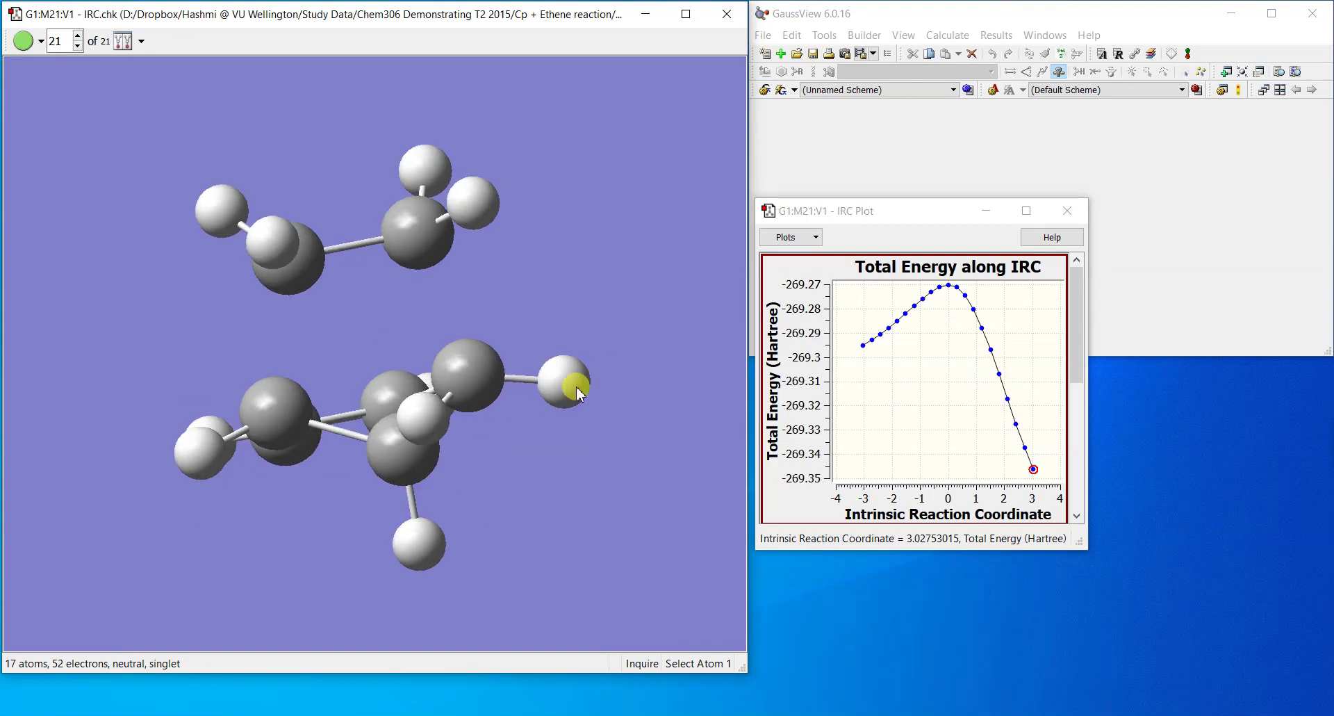
pyautogui.moveTo(574, 381)
pyautogui.mouseDown()
pyautogui.moveTo(535, 390)
pyautogui.moveTo(556, 386)
pyautogui.mouseUp()
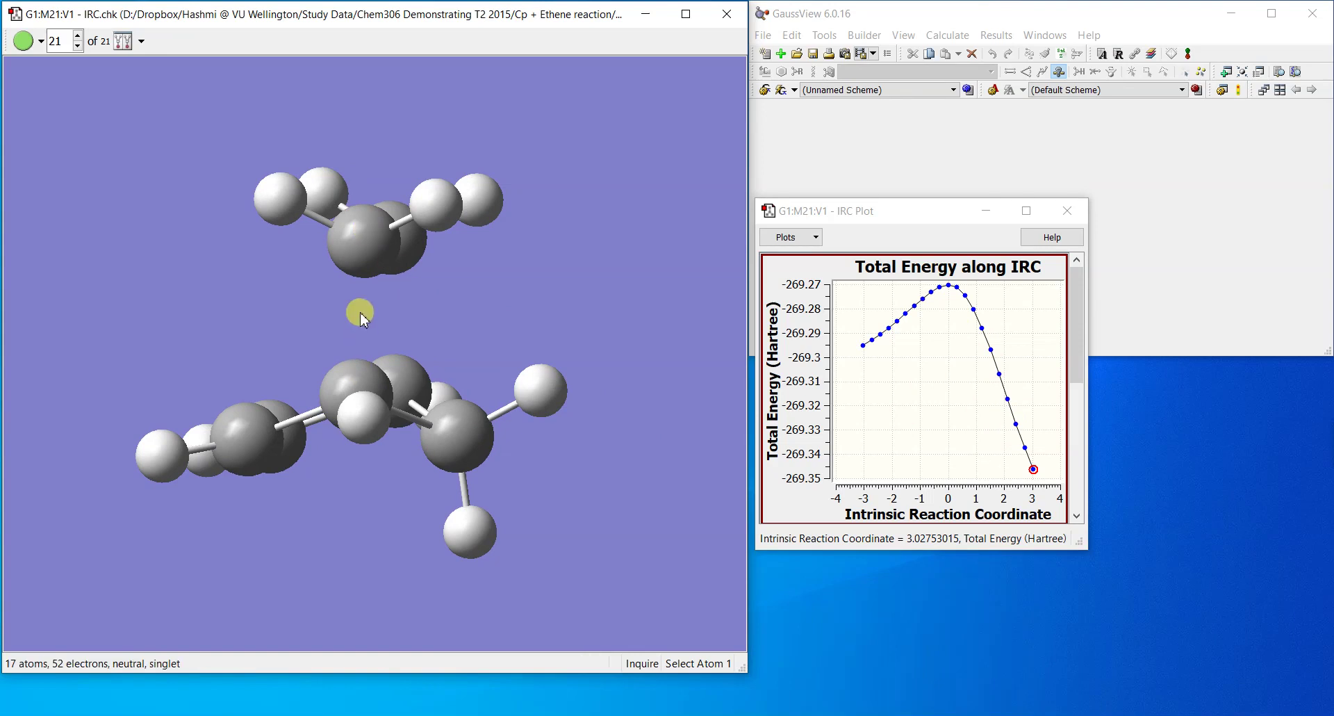
pyautogui.moveTo(357, 310); pyautogui.dragTo(414, 337)
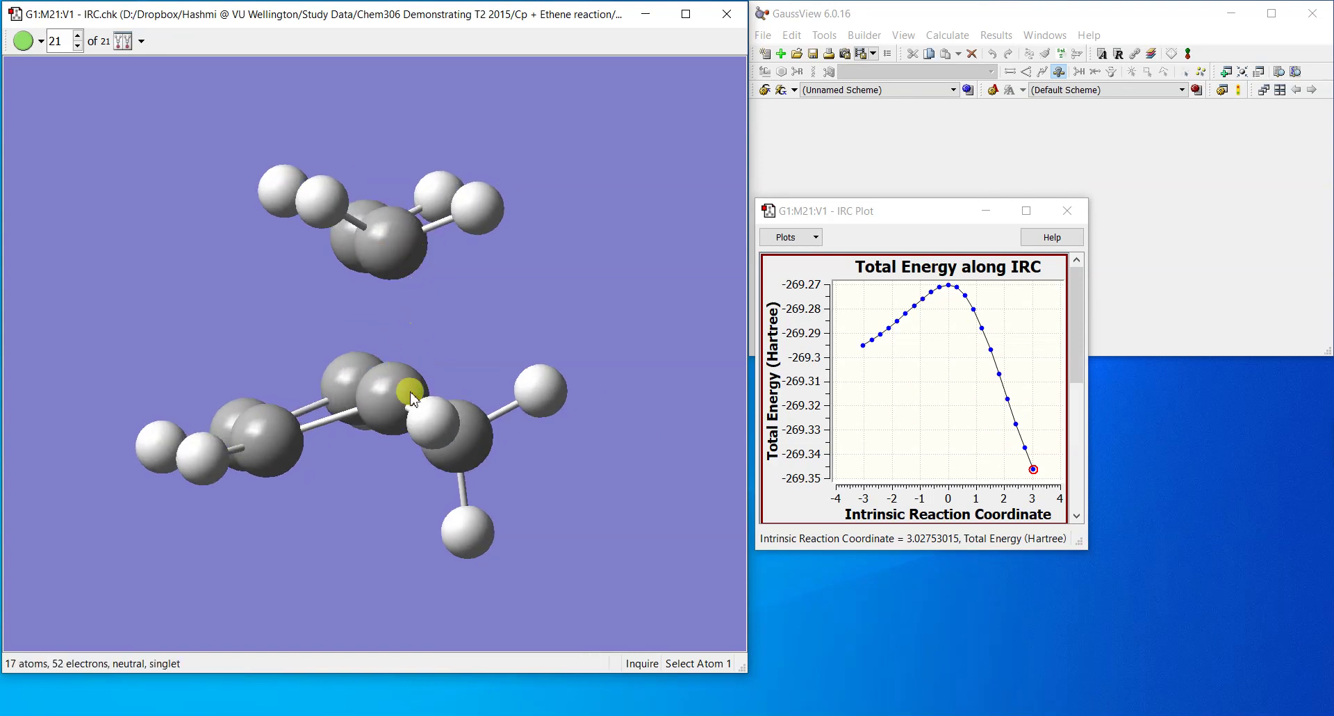
pyautogui.moveTo(412, 391); pyautogui.dragTo(444, 361)
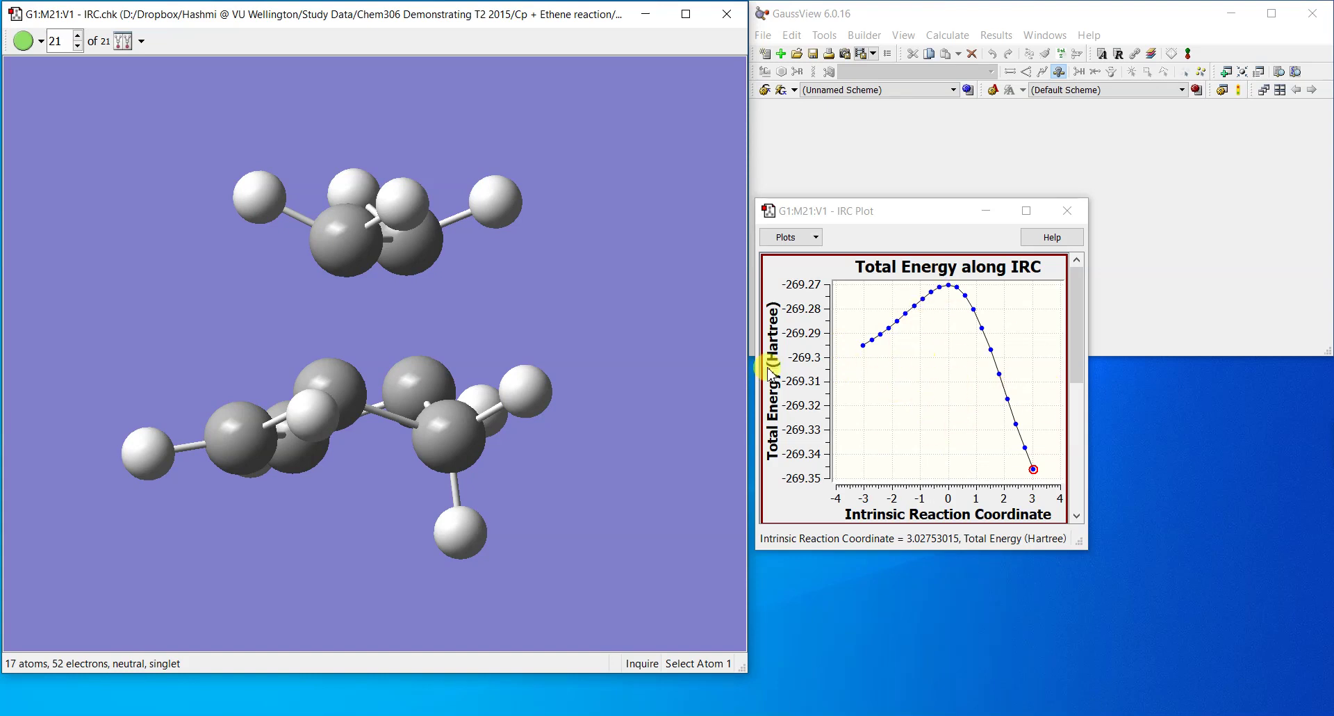
pyautogui.moveTo(522, 369)
pyautogui.mouseDown()
pyautogui.moveTo(530, 405)
pyautogui.moveTo(518, 339)
pyautogui.moveTo(512, 387)
pyautogui.moveTo(540, 375)
pyautogui.mouseUp()
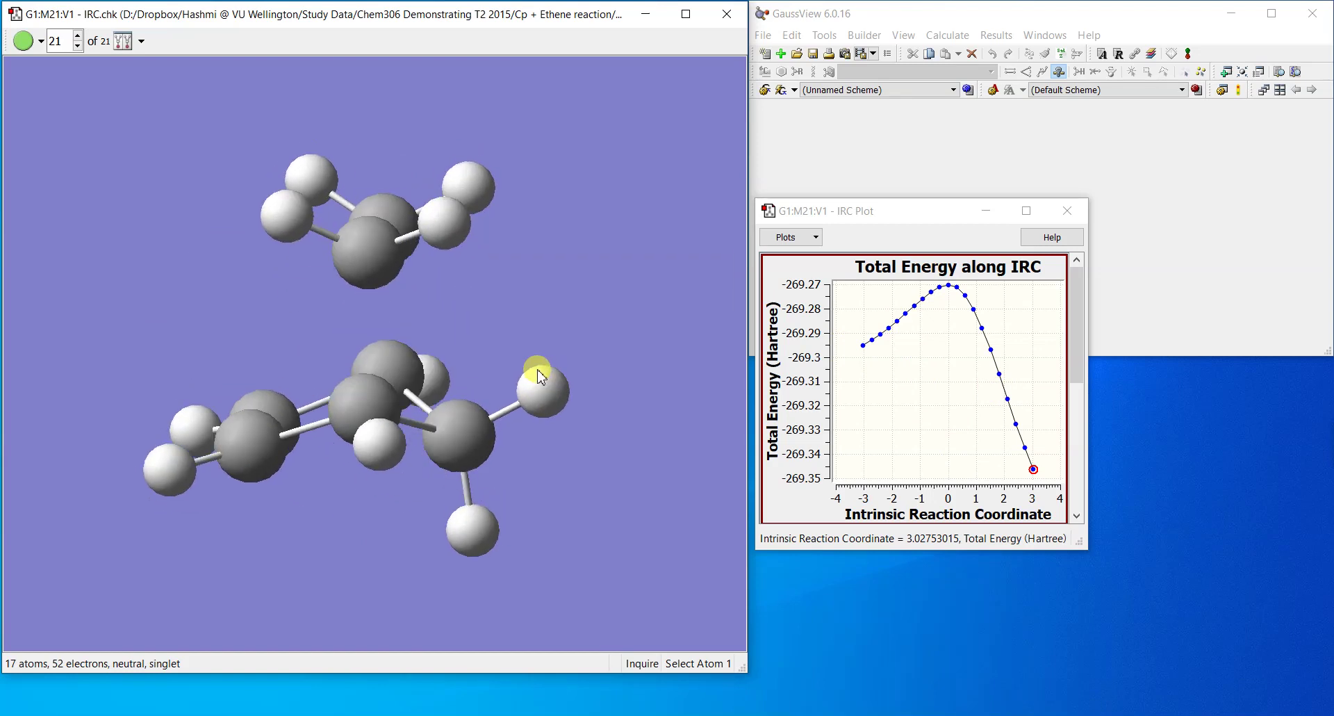
# Step: Move the IRC plot window down so that its lower edge lines up with that of the molecule window
pyautogui.click(734, 14)
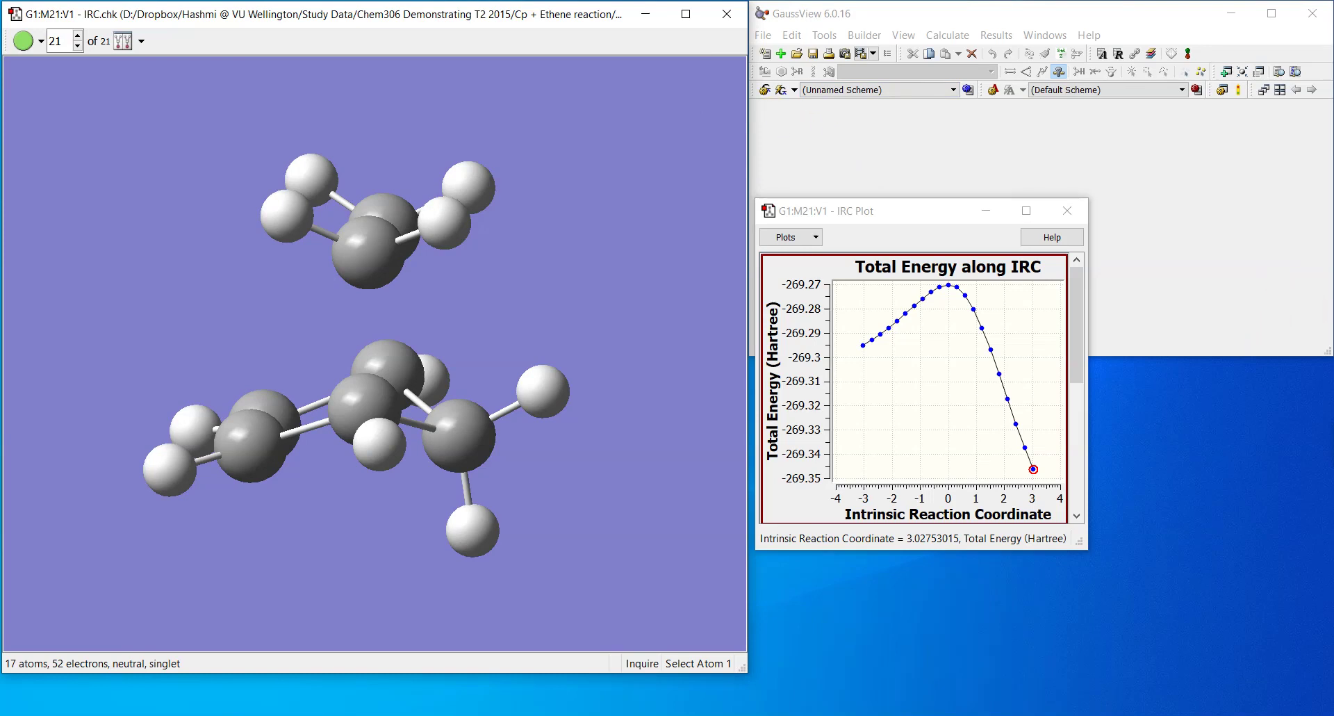
pyautogui.click(1190, 423)
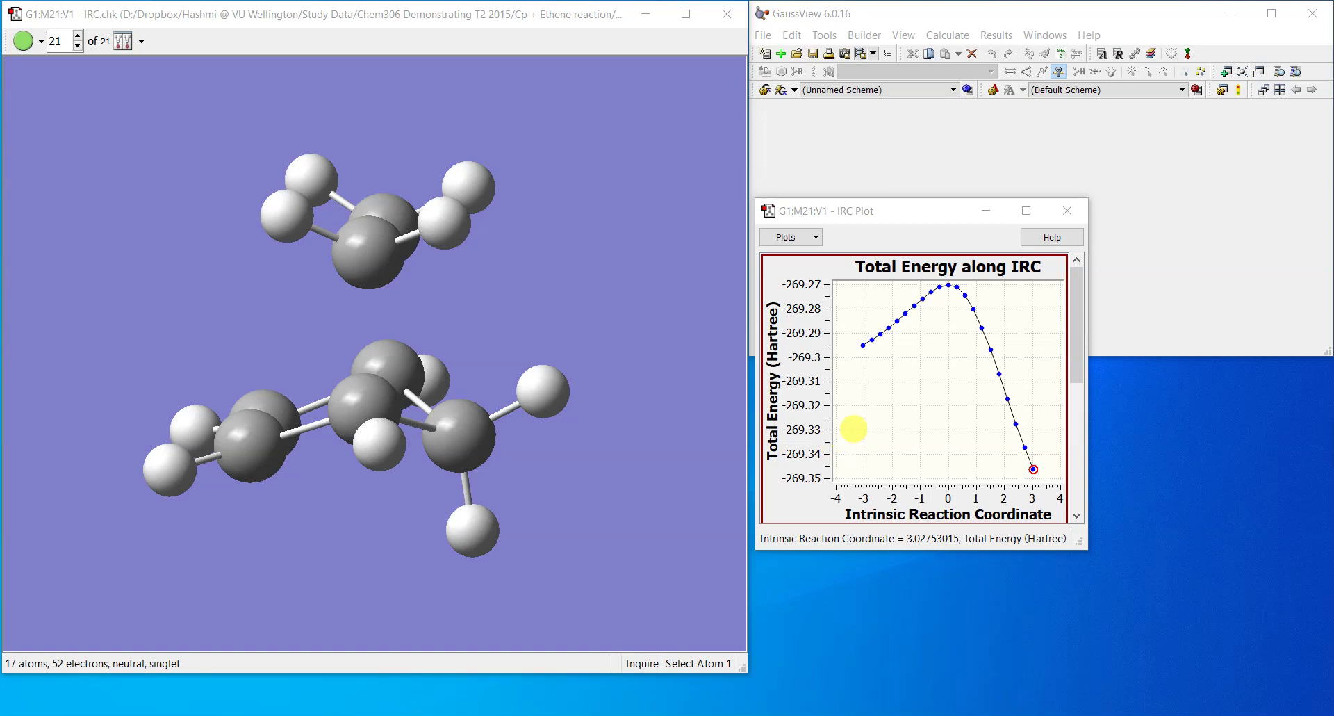
pyautogui.moveTo(922, 221); pyautogui.dragTo(918, 339)
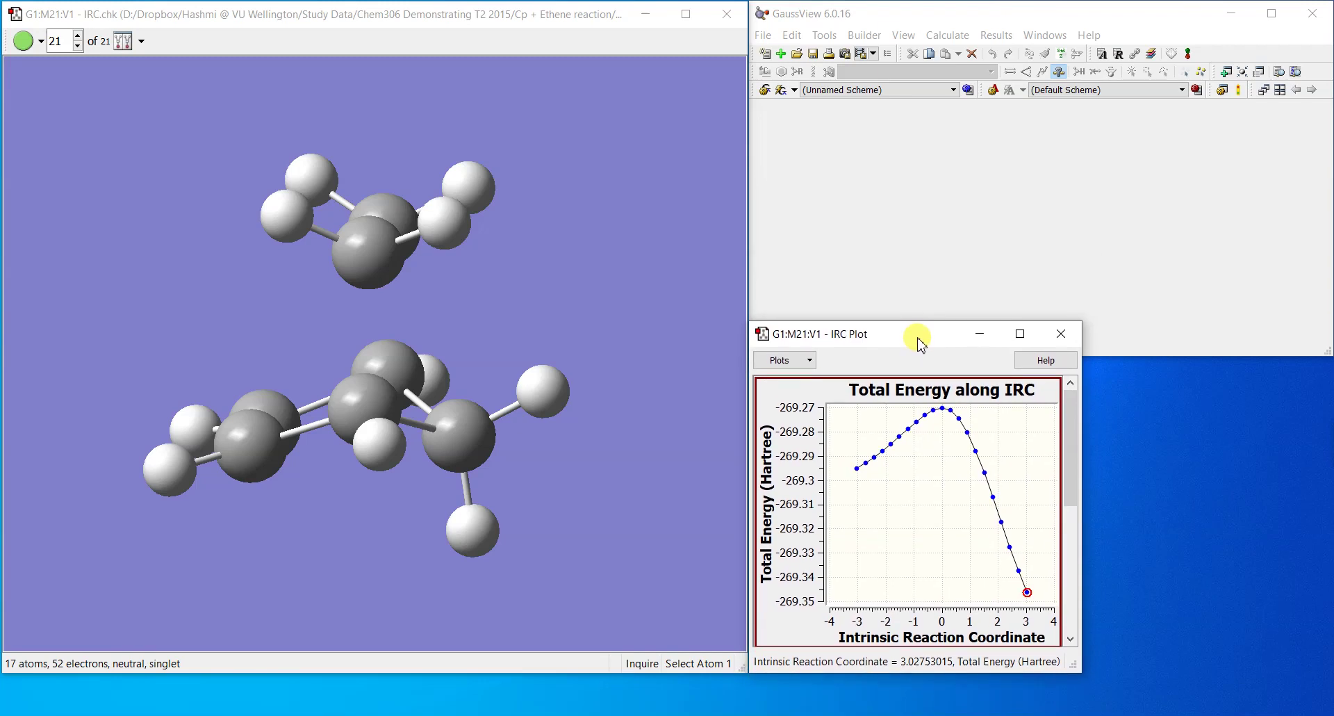